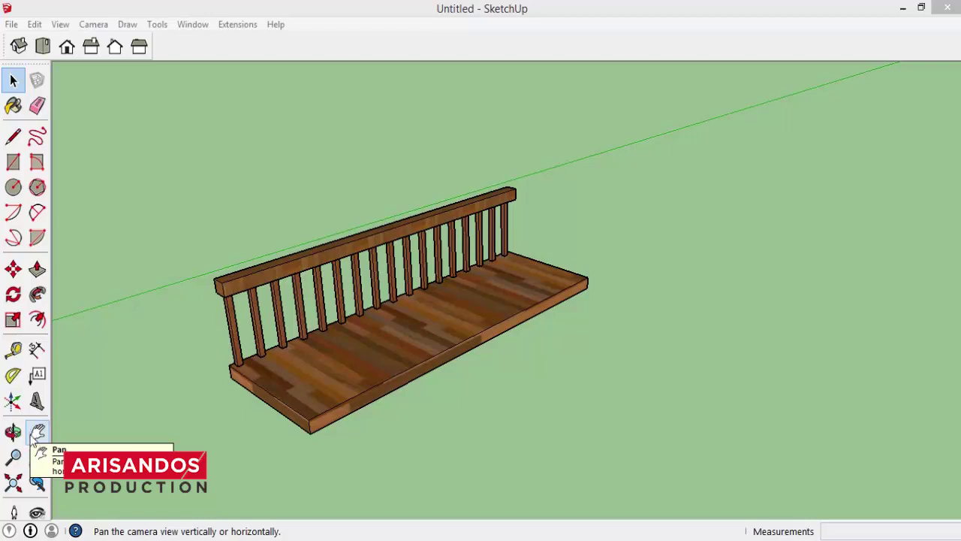
- Orbit the deck to a slightly different angle and bring the 'Multiply & Devide' note forward
{"action": "left_click", "coordinate": [13, 431]}
{"action": "left_click_drag", "start_coordinate": [366, 308], "coordinate": [291, 433]}
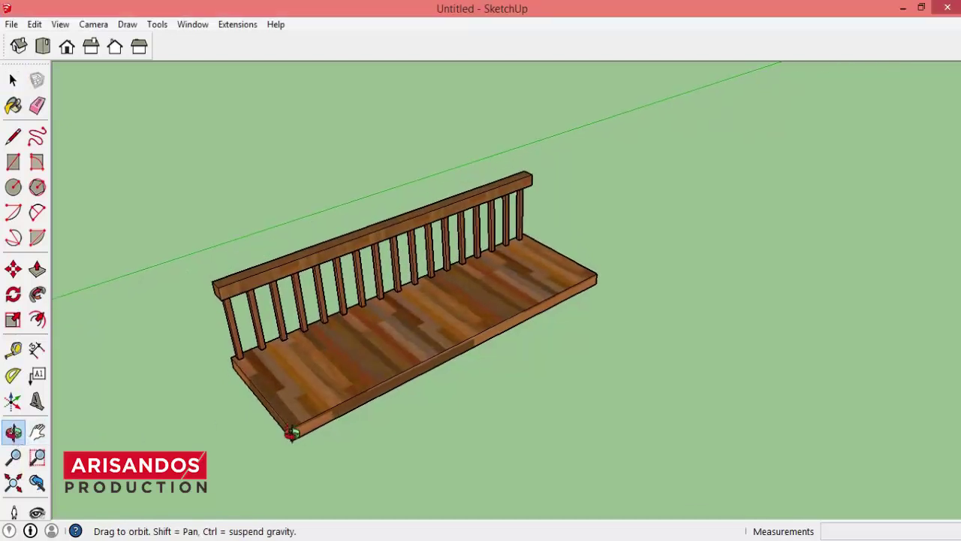
{"action": "left_click", "coordinate": [225, 503]}
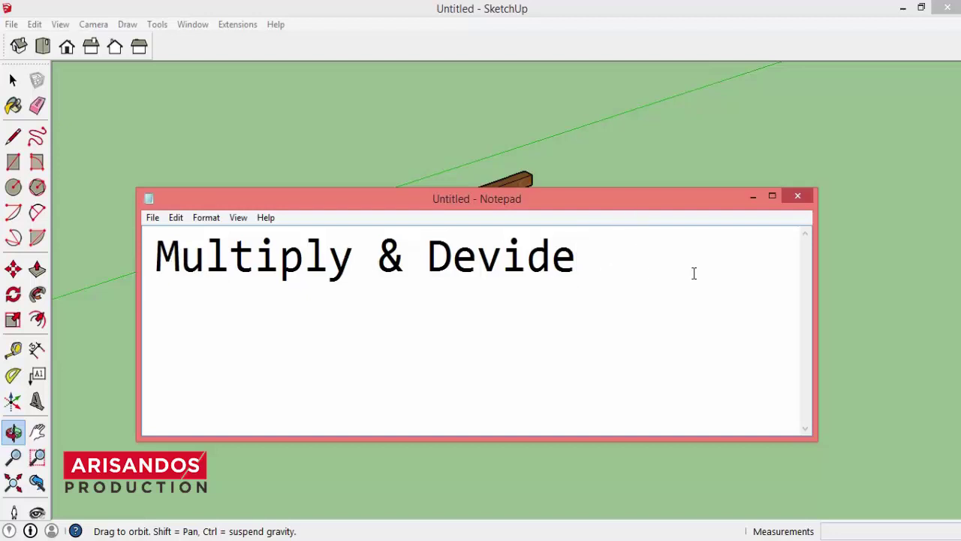
- Minimize the 'Multiply & Devide' note to return to the deck model
{"action": "left_click", "coordinate": [753, 197]}
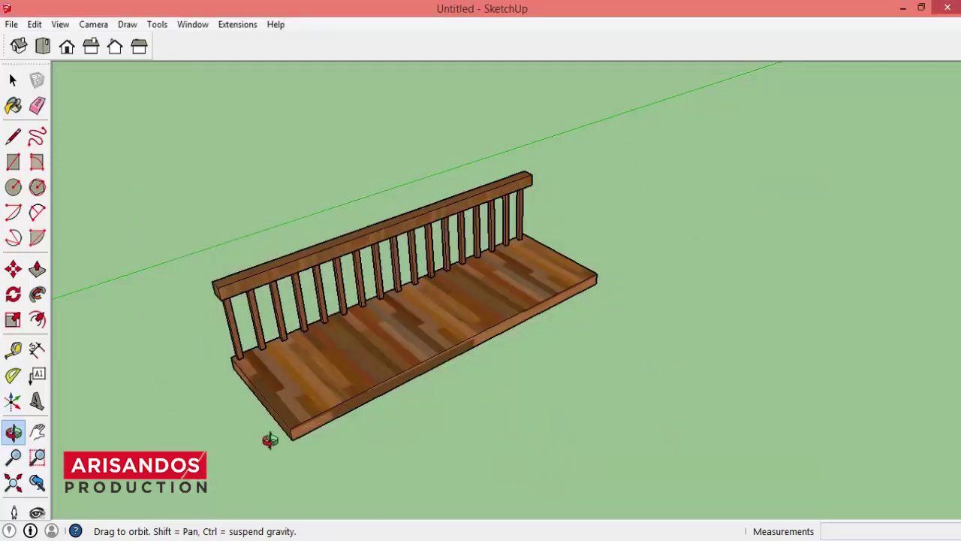
- Draw a 1 by 3 m rectangle beside the deck
{"action": "scroll", "coordinate": [265, 287], "scroll_direction": "down", "scroll_amount": 2}
{"action": "mouse_move", "coordinate": [333, 369]}
{"action": "left_mouse_down"}
{"action": "mouse_move", "coordinate": [354, 384]}
{"action": "mouse_move", "coordinate": [399, 324]}
{"action": "mouse_move", "coordinate": [343, 384]}
{"action": "mouse_move", "coordinate": [369, 440]}
{"action": "left_mouse_up"}
{"action": "scroll", "coordinate": [389, 319], "scroll_direction": "down", "scroll_amount": 2}
{"action": "left_click", "coordinate": [13, 78]}
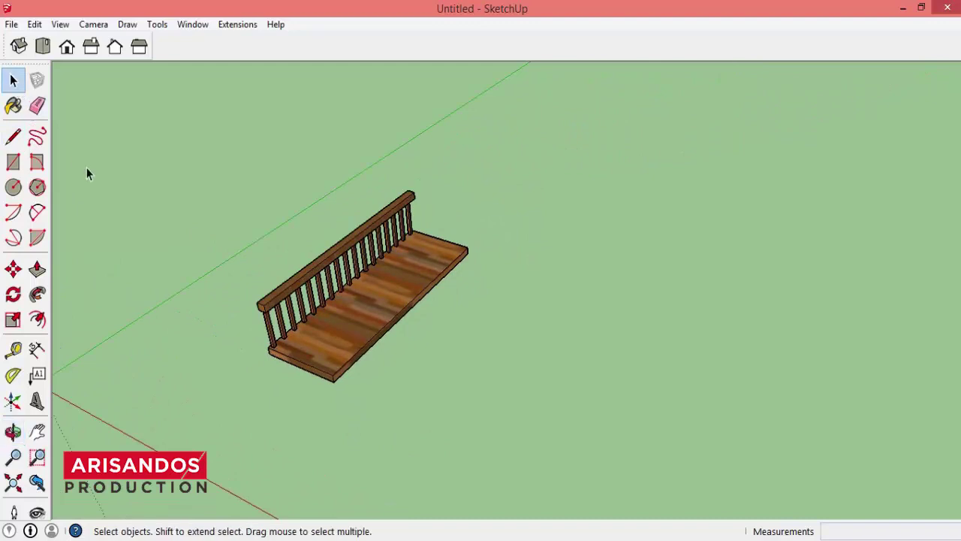
{"action": "left_click", "coordinate": [14, 163]}
{"action": "left_click", "coordinate": [432, 441]}
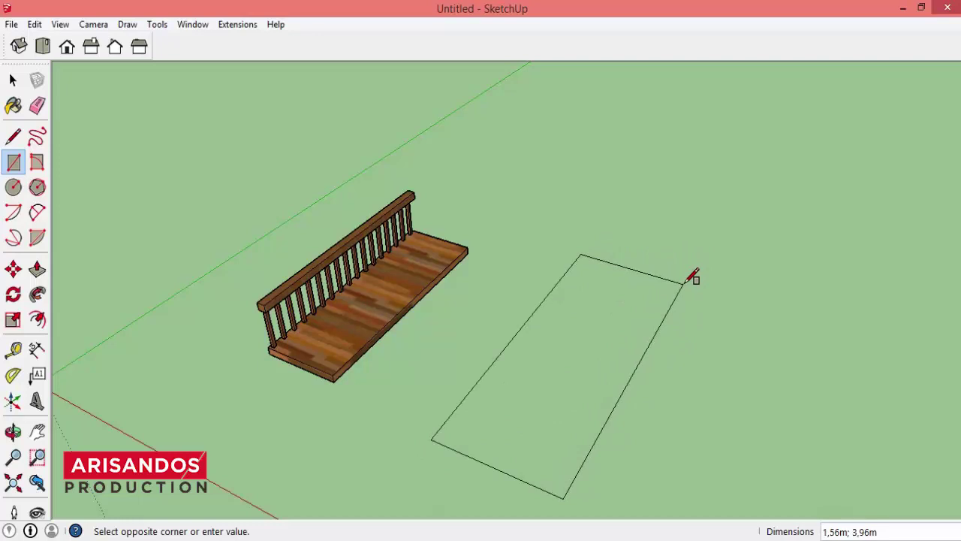
{"action": "type", "text": "1;3"}
{"action": "key", "text": "Return"}
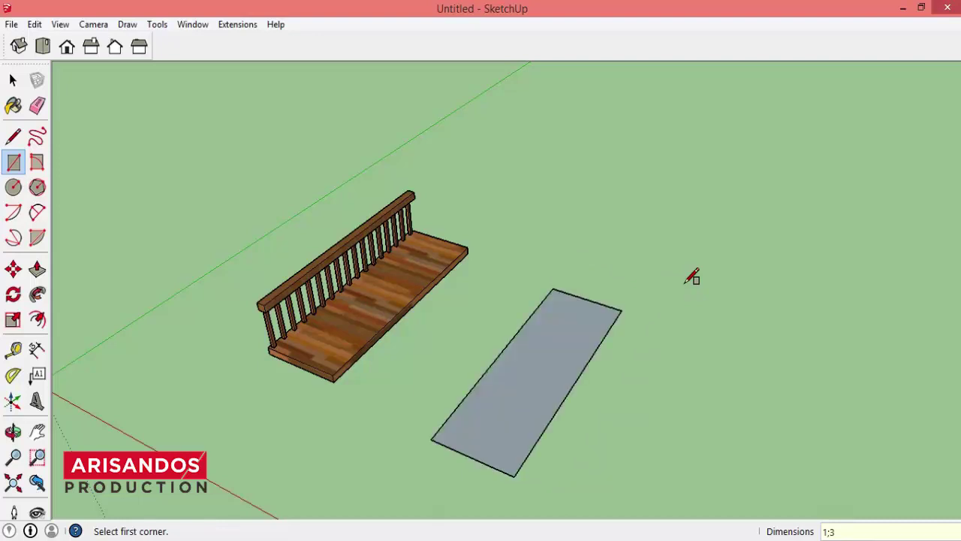
- Push/Pull the rectangle up 0,05 m into a thin slab
{"action": "scroll", "coordinate": [514, 465], "scroll_direction": "up", "scroll_amount": 3}
{"action": "scroll", "coordinate": [397, 390], "scroll_direction": "up", "scroll_amount": 2}
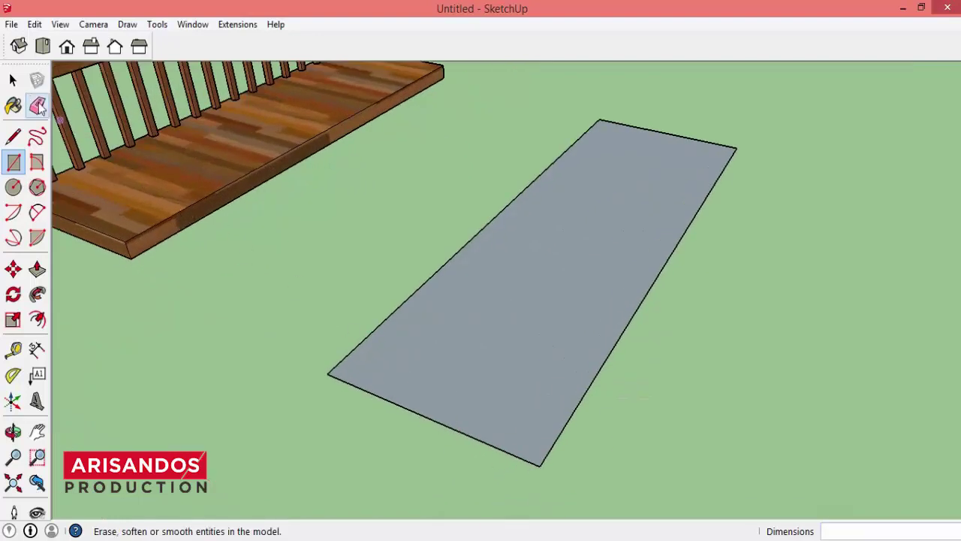
{"action": "left_click", "coordinate": [13, 81]}
{"action": "left_click", "coordinate": [36, 268]}
{"action": "left_click", "coordinate": [446, 397]}
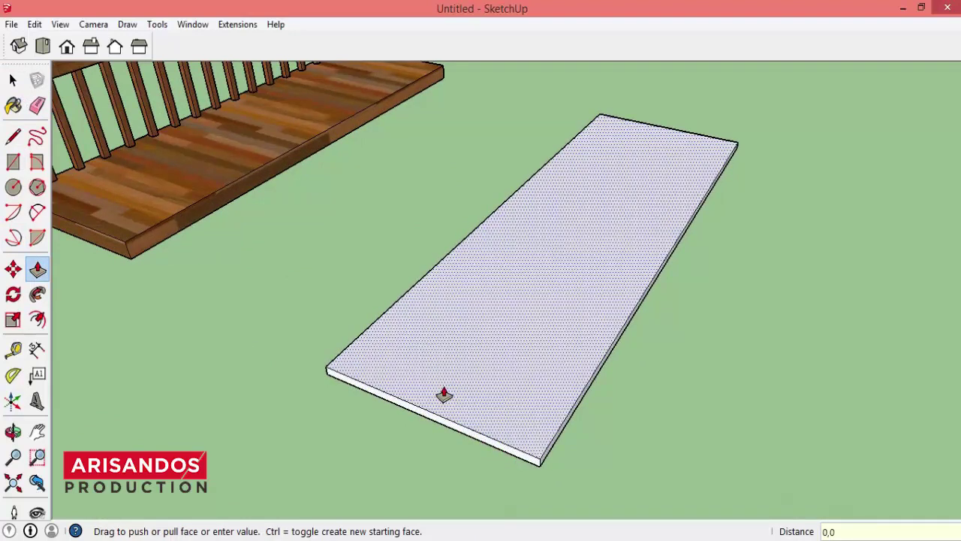
{"action": "left_click", "coordinate": [444, 396]}
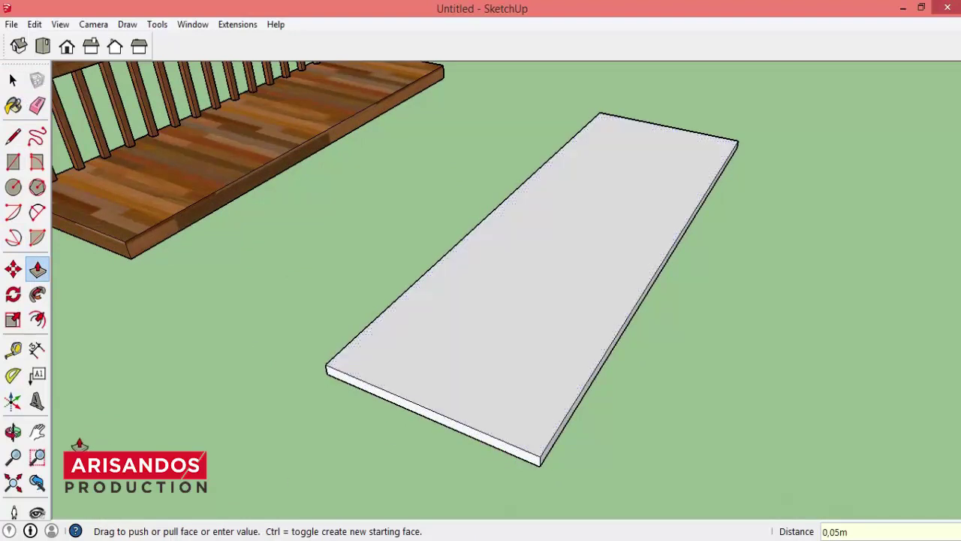
- Orbit to view the deck and new slab together
{"action": "left_click", "coordinate": [13, 432]}
{"action": "mouse_move", "coordinate": [476, 368]}
{"action": "left_mouse_down"}
{"action": "mouse_move", "coordinate": [470, 412]}
{"action": "mouse_move", "coordinate": [515, 398]}
{"action": "left_mouse_up"}
{"action": "left_click", "coordinate": [13, 80]}
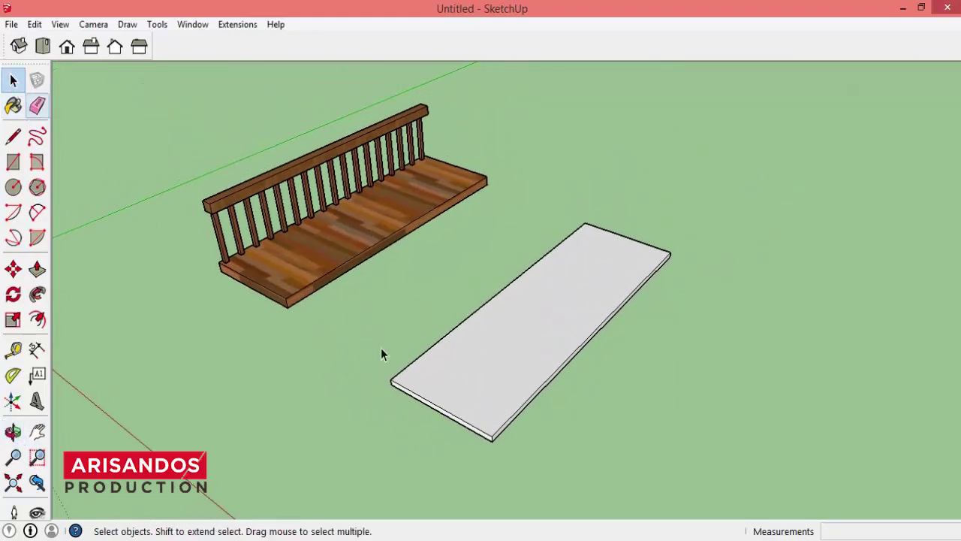
{"action": "scroll", "coordinate": [505, 444], "scroll_direction": "up", "scroll_amount": 3}
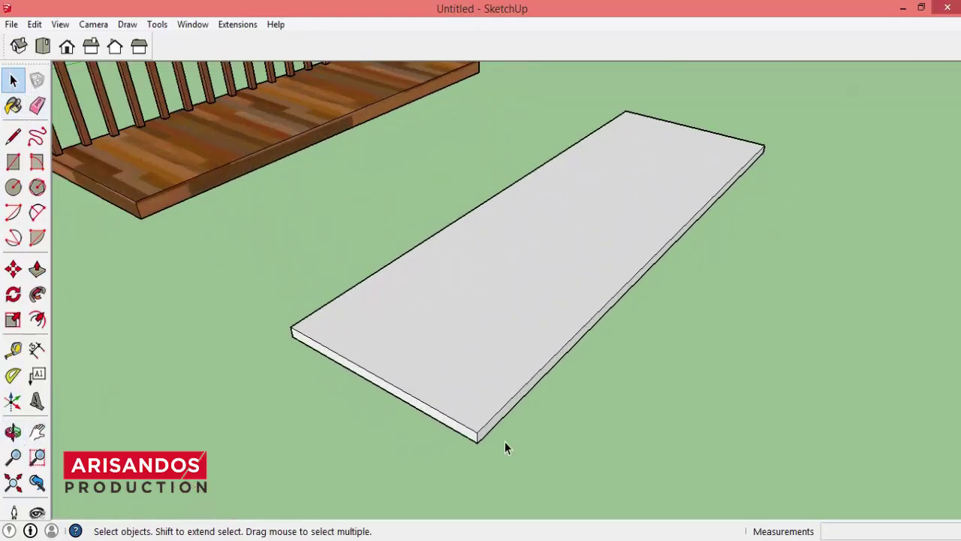
{"action": "left_click", "coordinate": [13, 161]}
- Draw a 0,05 by 0,05 m square near the slab's front corner
{"action": "scroll", "coordinate": [524, 422], "scroll_direction": "up", "scroll_amount": 1}
{"action": "scroll", "coordinate": [518, 428], "scroll_direction": "up", "scroll_amount": 3}
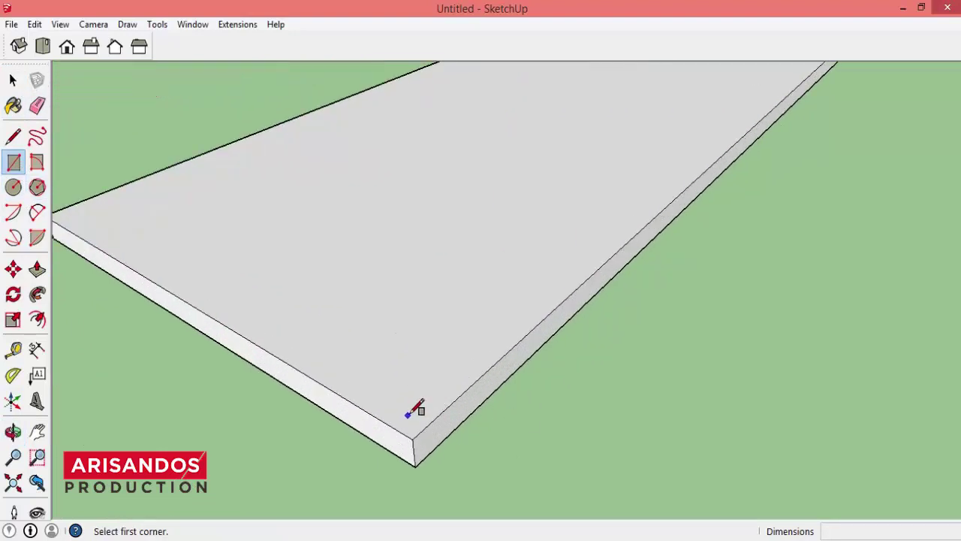
{"action": "left_click", "coordinate": [405, 415]}
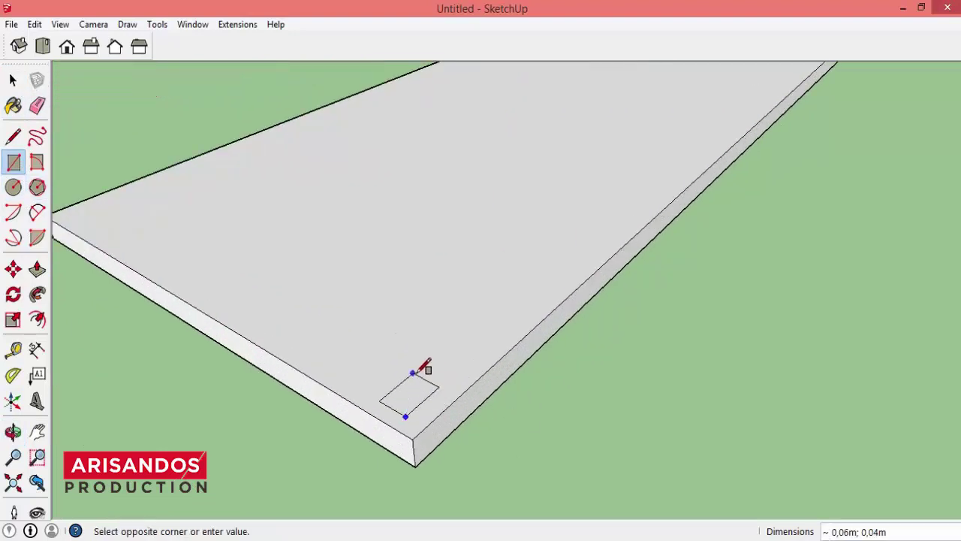
{"action": "type", "text": "0,"}
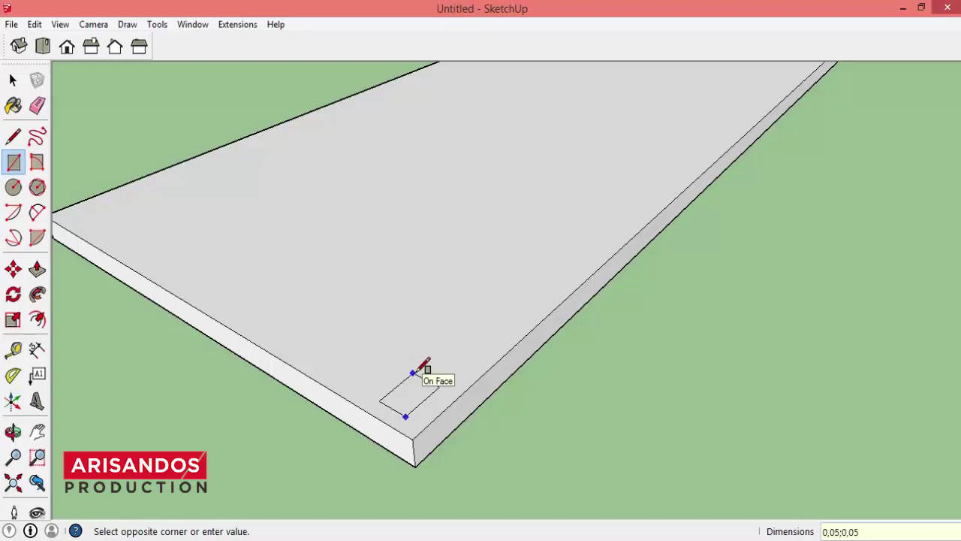
{"action": "key", "text": "Return"}
{"action": "scroll", "coordinate": [368, 446], "scroll_direction": "down", "scroll_amount": 2}
{"action": "scroll", "coordinate": [376, 446], "scroll_direction": "down", "scroll_amount": 2}
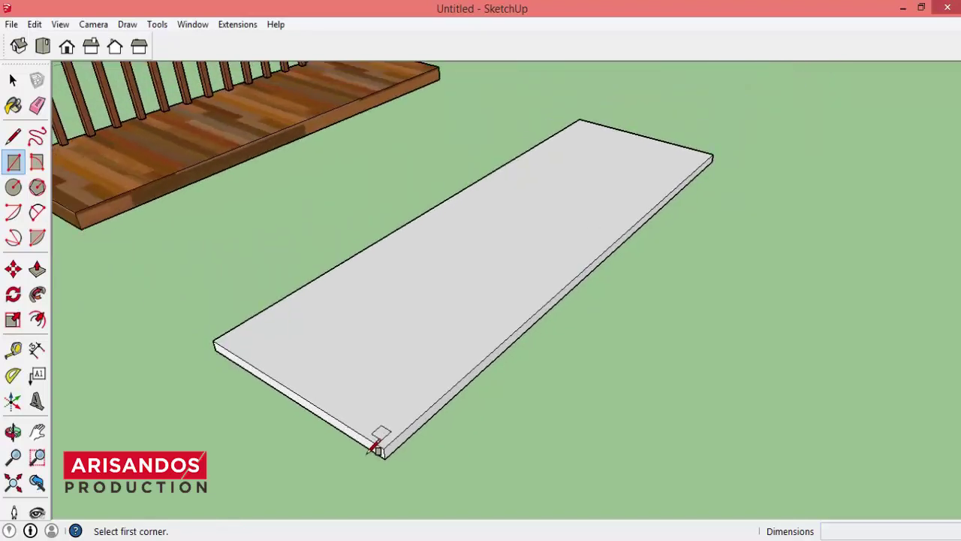
{"action": "scroll", "coordinate": [376, 446], "scroll_direction": "up", "scroll_amount": 4}
- Make the small square a group and open it for editing
{"action": "left_click", "coordinate": [13, 79]}
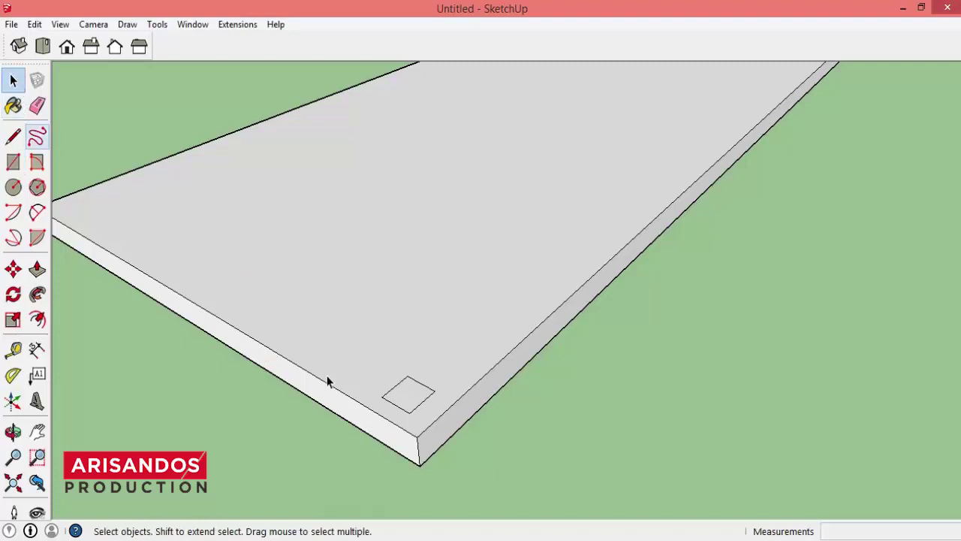
{"action": "left_click", "coordinate": [406, 397]}
{"action": "right_click", "coordinate": [406, 396]}
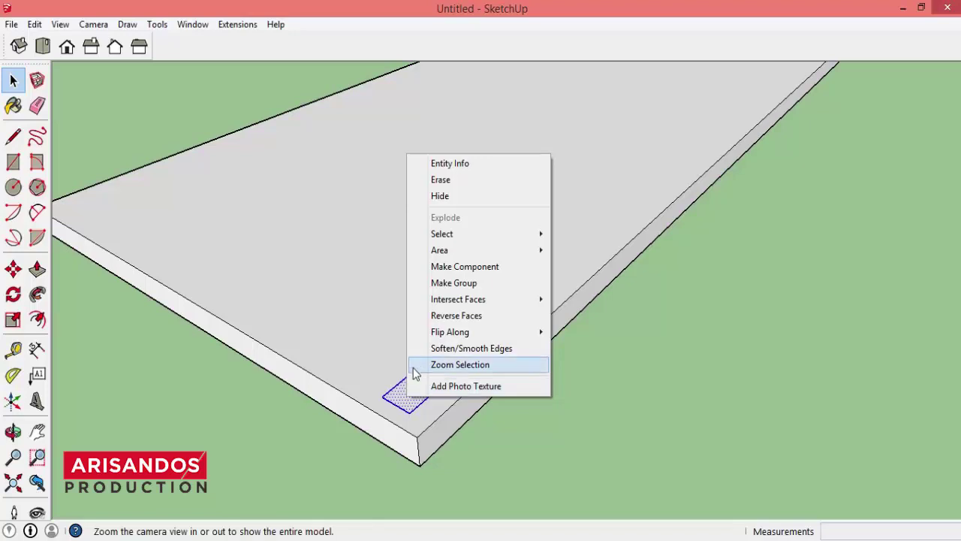
{"action": "left_click", "coordinate": [455, 283]}
{"action": "double_click", "coordinate": [406, 404]}
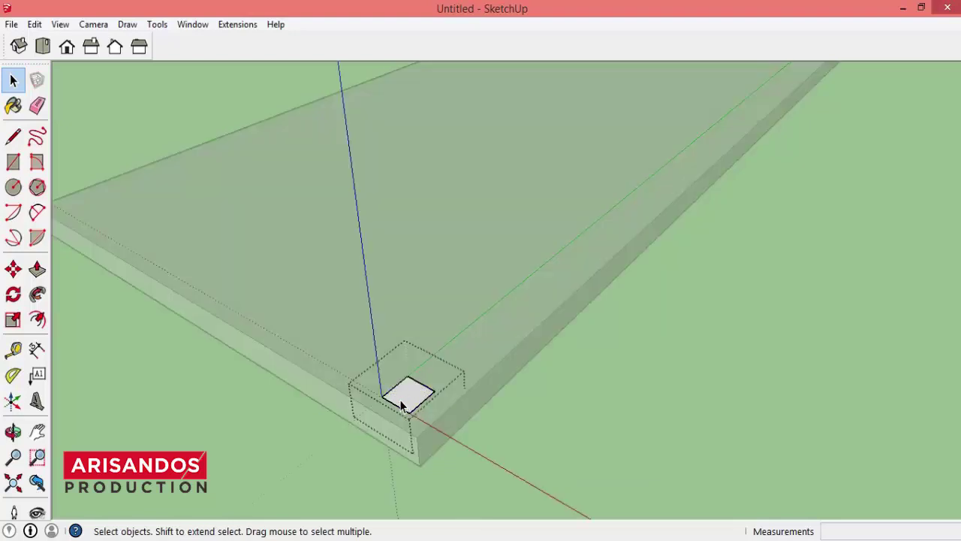
- Push/Pull the square up 0,50 m into a post and close the group
{"action": "key", "text": "p"}
{"action": "left_click", "coordinate": [407, 394]}
{"action": "type", "text": "0,5"}
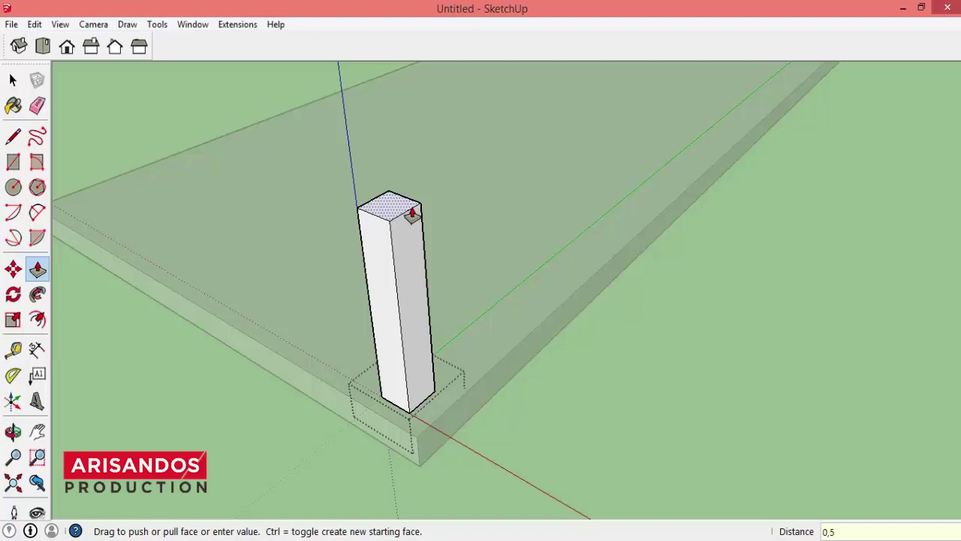
{"action": "key", "text": "Return"}
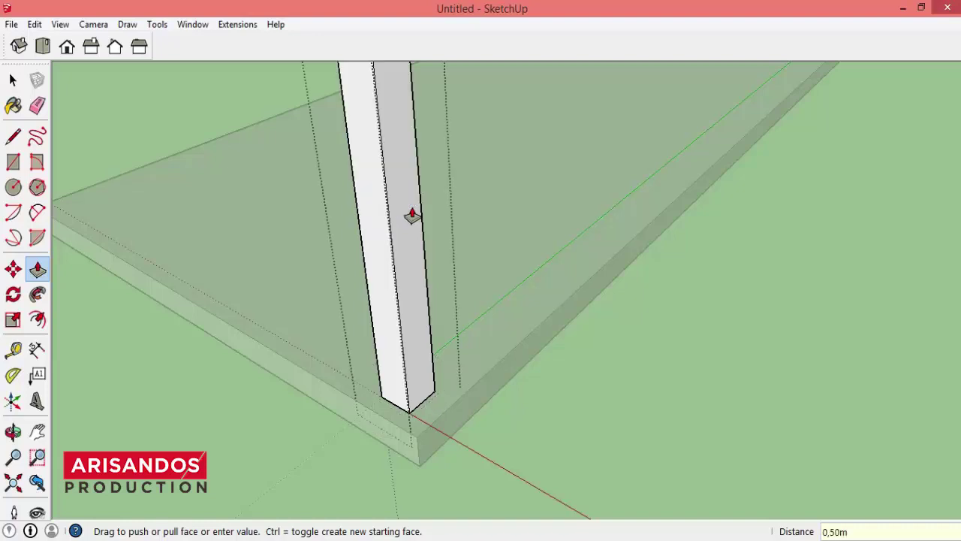
{"action": "scroll", "coordinate": [411, 216], "scroll_direction": "down", "scroll_amount": 3}
{"action": "scroll", "coordinate": [411, 215], "scroll_direction": "down", "scroll_amount": 2}
{"action": "key", "text": "space"}
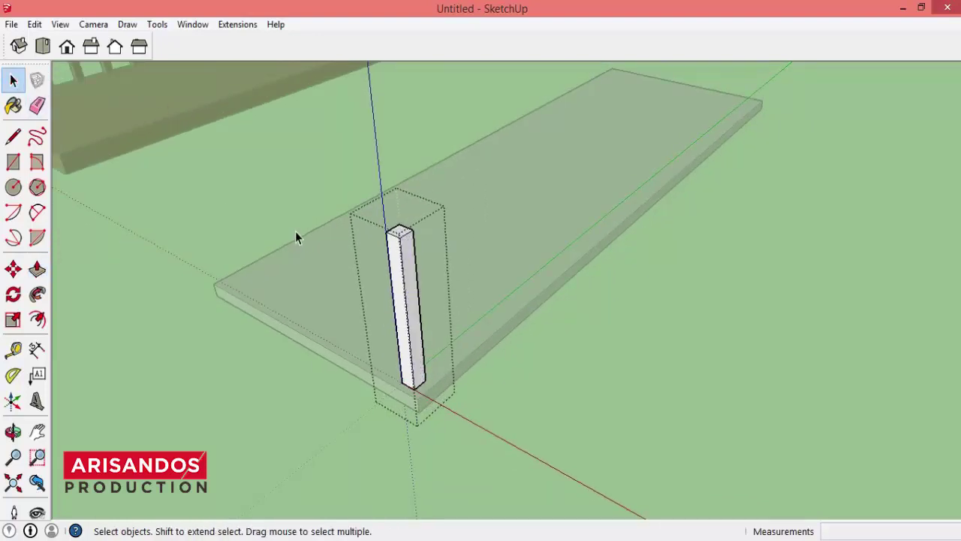
{"action": "left_click", "coordinate": [295, 231]}
{"action": "scroll", "coordinate": [450, 338], "scroll_direction": "up", "scroll_amount": 3}
- Paint the post with Wood_Cherry_Original, replacing an initial bamboo wood try
{"action": "left_click", "coordinate": [404, 357]}
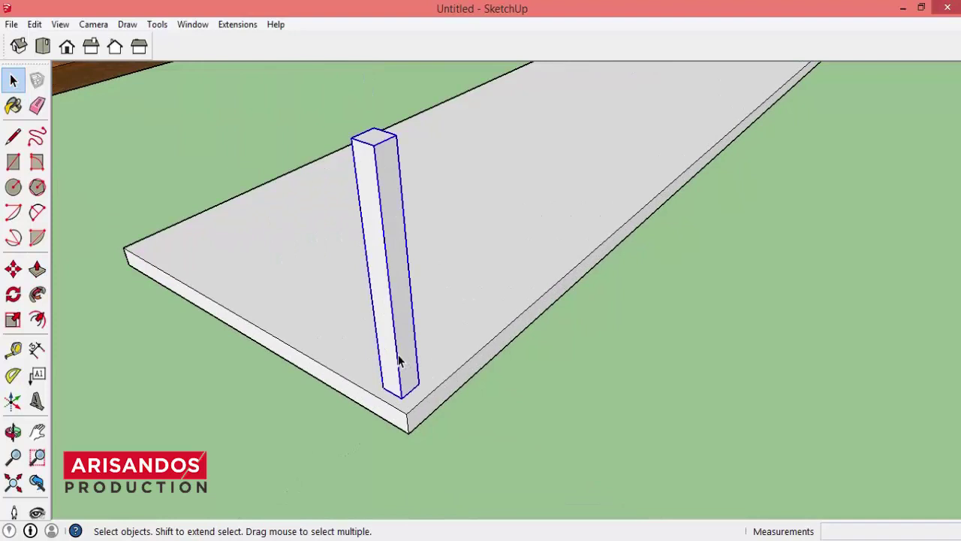
{"action": "key", "text": "l"}
{"action": "key", "text": "b"}
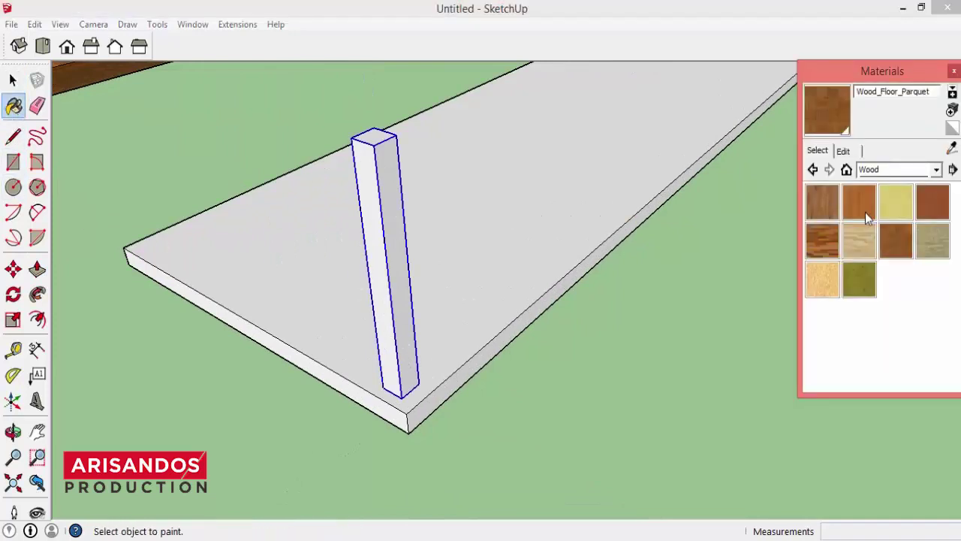
{"action": "left_click", "coordinate": [859, 214]}
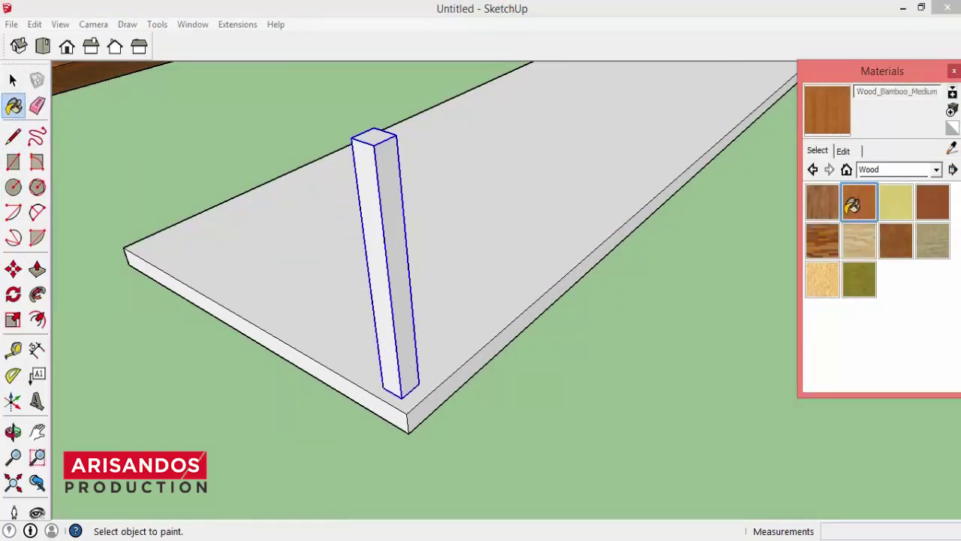
{"action": "left_click", "coordinate": [398, 231]}
{"action": "left_click", "coordinate": [931, 212]}
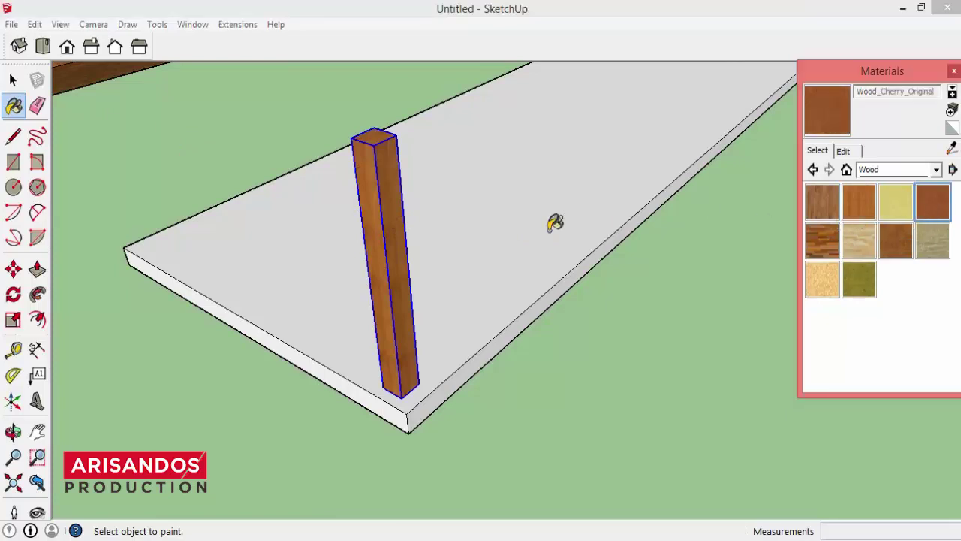
{"action": "left_click", "coordinate": [406, 218]}
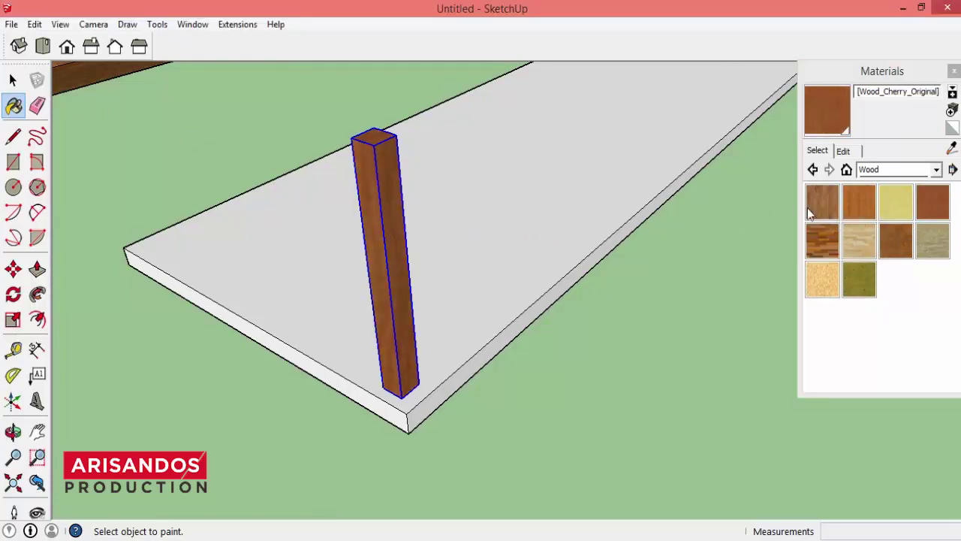
- Set the cherry wood texture width to 0,60 m
{"action": "left_click", "coordinate": [847, 150]}
{"action": "double_click", "coordinate": [837, 321]}
{"action": "type", "text": "0,6"}
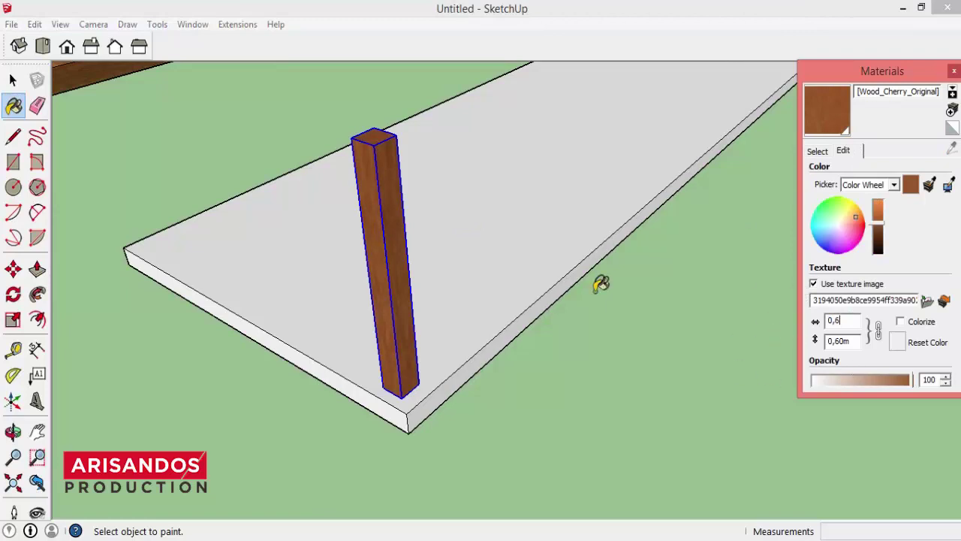
{"action": "left_click", "coordinate": [722, 257]}
{"action": "key", "text": "space"}
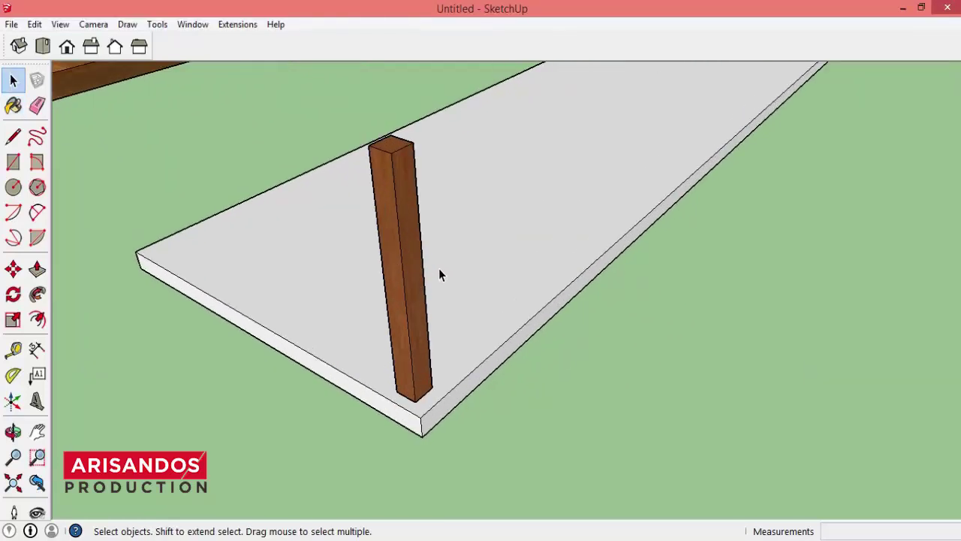
{"action": "left_click", "coordinate": [13, 431]}
{"action": "mouse_move", "coordinate": [543, 285]}
{"action": "left_mouse_down"}
{"action": "mouse_move", "coordinate": [450, 374]}
{"action": "mouse_move", "coordinate": [521, 350]}
{"action": "mouse_move", "coordinate": [549, 322]}
{"action": "left_mouse_up"}
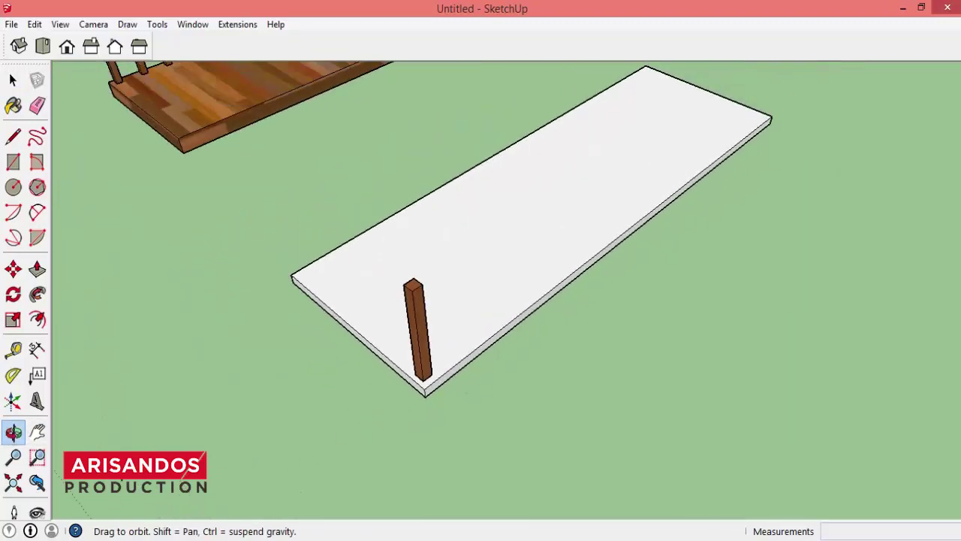
{"action": "left_click", "coordinate": [38, 431]}
{"action": "left_click_drag", "start_coordinate": [465, 366], "coordinate": [403, 398]}
{"action": "scroll", "coordinate": [396, 383], "scroll_direction": "up", "scroll_amount": 2}
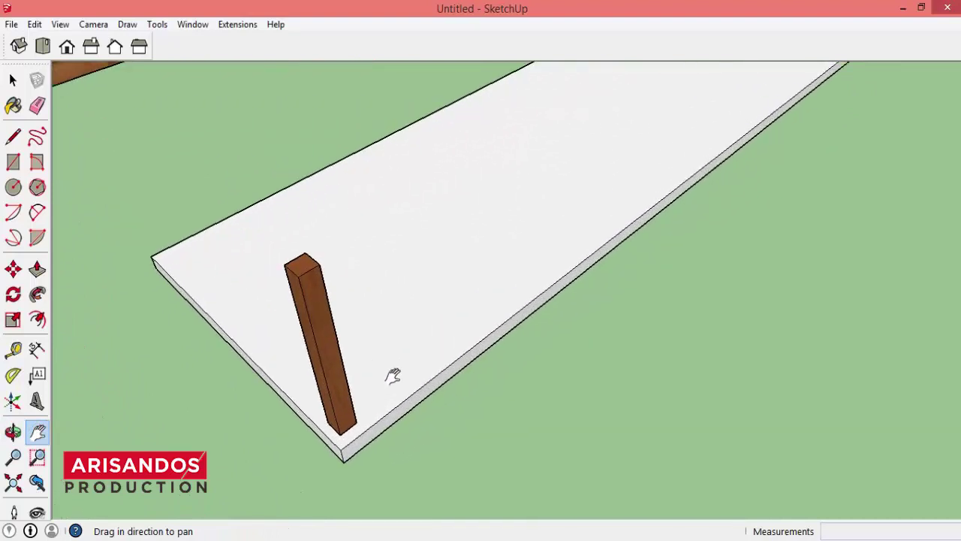
{"action": "scroll", "coordinate": [383, 360], "scroll_direction": "up", "scroll_amount": 1}
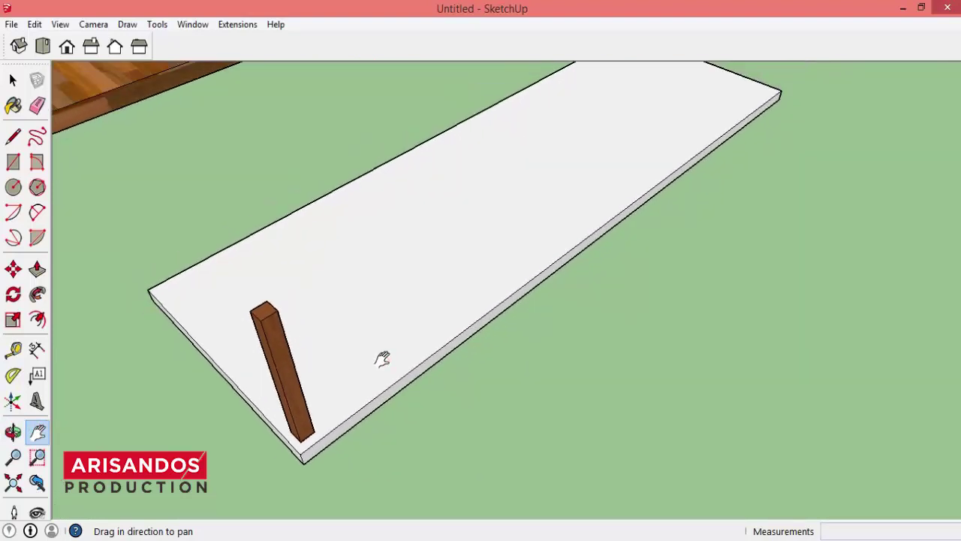
{"action": "left_click", "coordinate": [13, 79]}
{"action": "scroll", "coordinate": [289, 434], "scroll_direction": "up", "scroll_amount": 1}
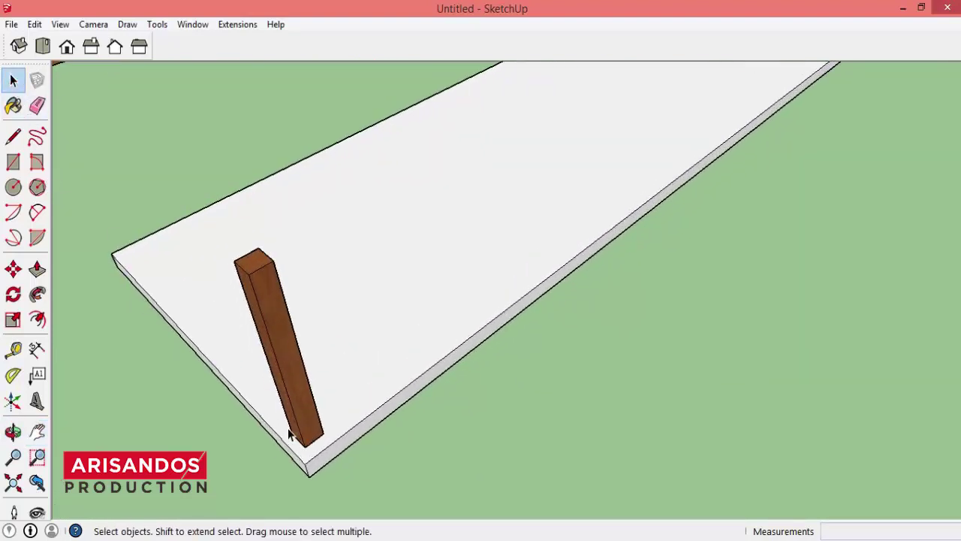
{"action": "left_click", "coordinate": [298, 412]}
{"action": "right_click", "coordinate": [277, 339]}
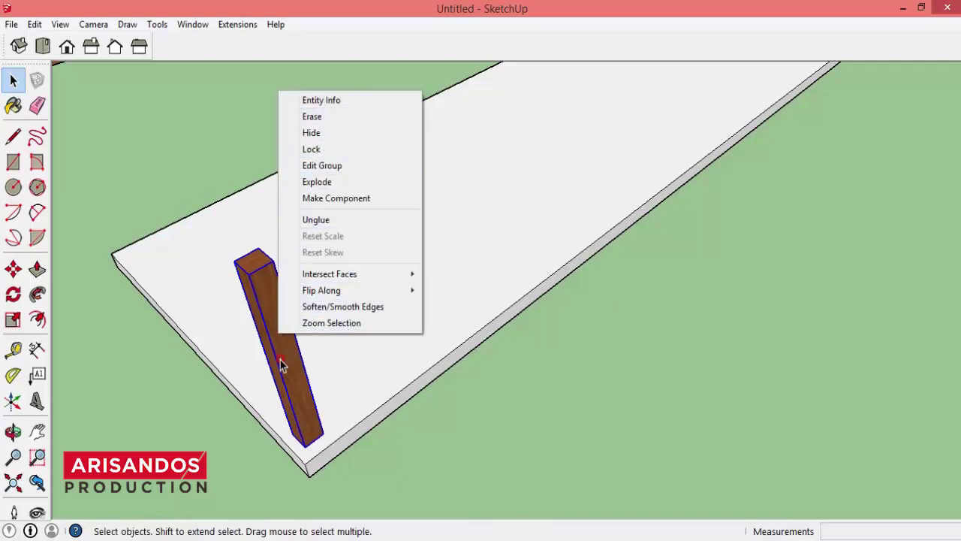
{"action": "left_click", "coordinate": [282, 365]}
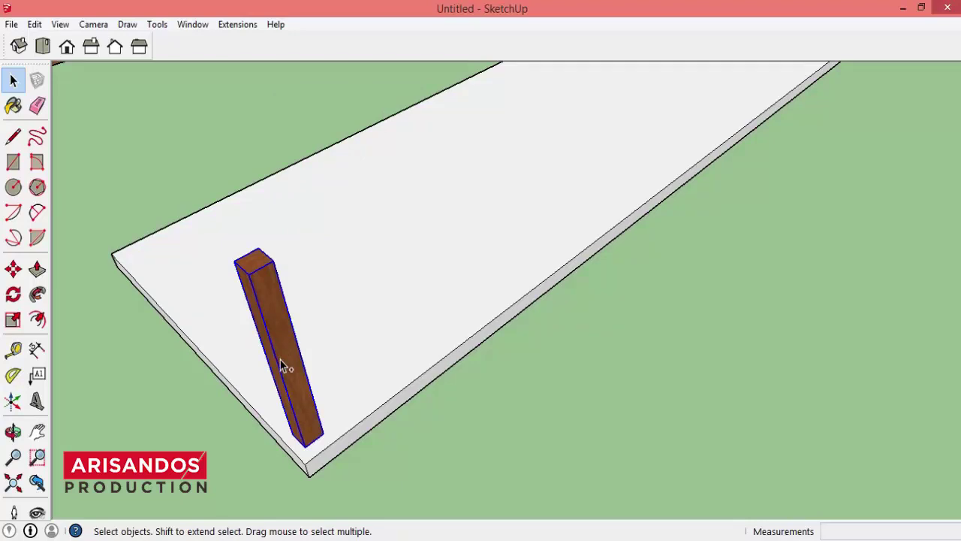
{"action": "key", "text": "ctrl+v"}
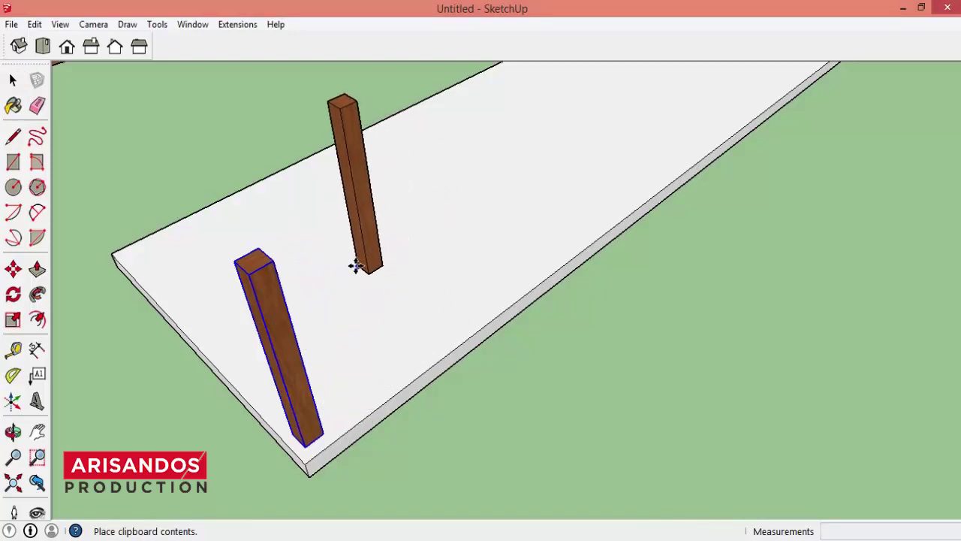
{"action": "left_click", "coordinate": [356, 267]}
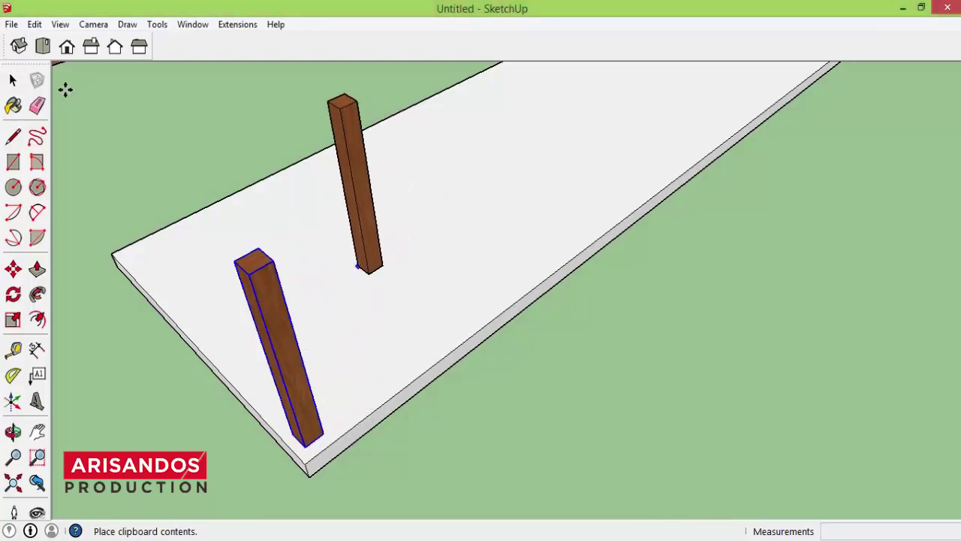
{"action": "key", "text": "m"}
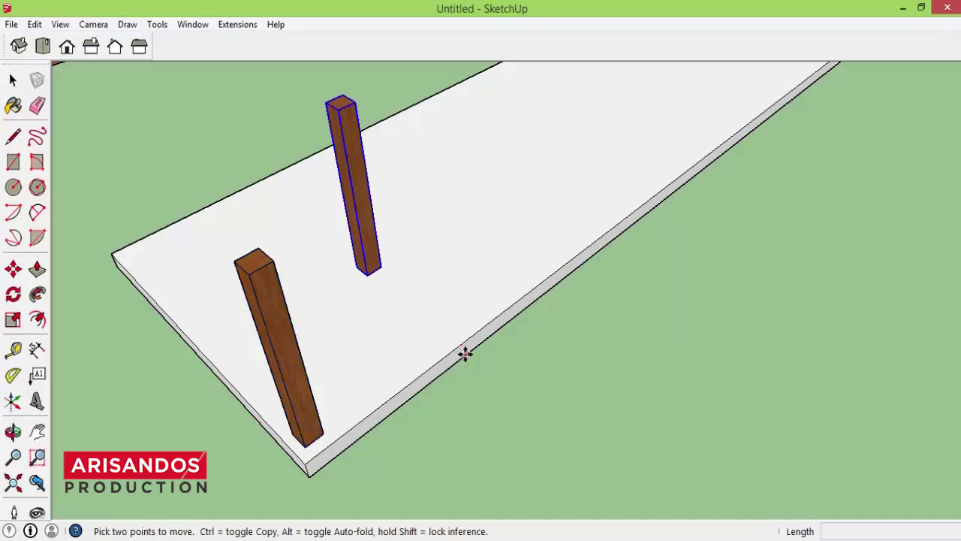
{"action": "scroll", "coordinate": [461, 388], "scroll_direction": "down", "scroll_amount": 1}
{"action": "scroll", "coordinate": [460, 388], "scroll_direction": "down", "scroll_amount": 1}
{"action": "scroll", "coordinate": [406, 282], "scroll_direction": "up", "scroll_amount": 2}
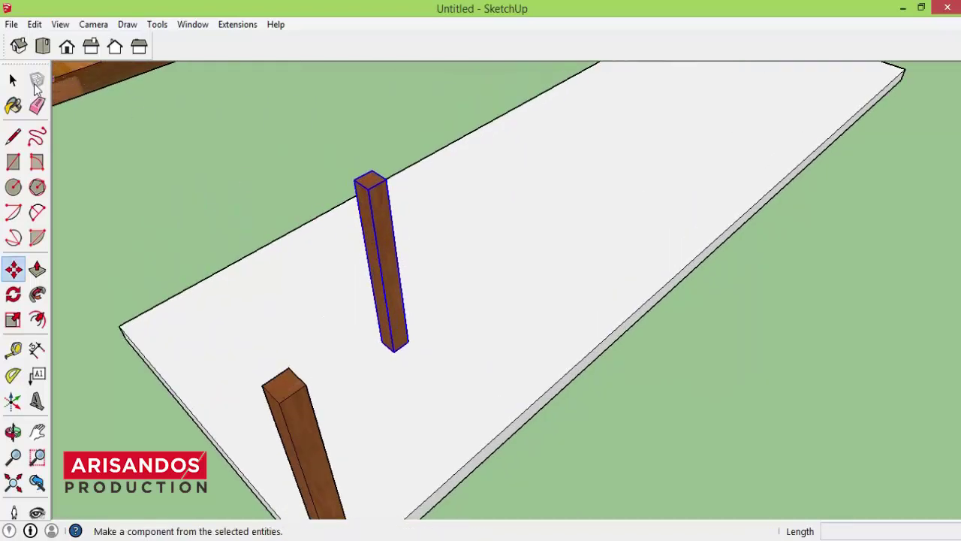
{"action": "left_click", "coordinate": [13, 83]}
{"action": "scroll", "coordinate": [322, 232], "scroll_direction": "down", "scroll_amount": 2}
{"action": "scroll", "coordinate": [353, 301], "scroll_direction": "up", "scroll_amount": 1}
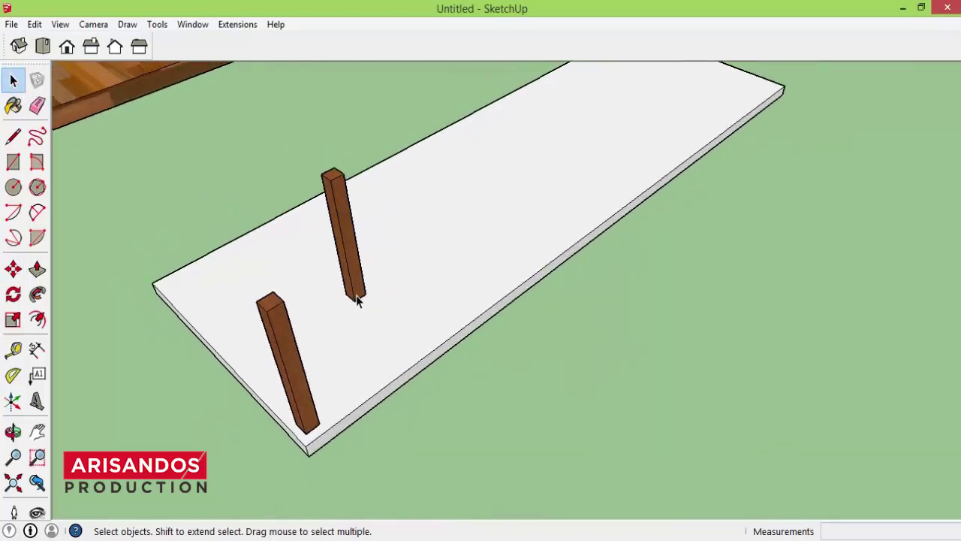
{"action": "scroll", "coordinate": [353, 297], "scroll_direction": "up", "scroll_amount": 1}
{"action": "left_click", "coordinate": [356, 285]}
{"action": "key", "text": "Delete"}
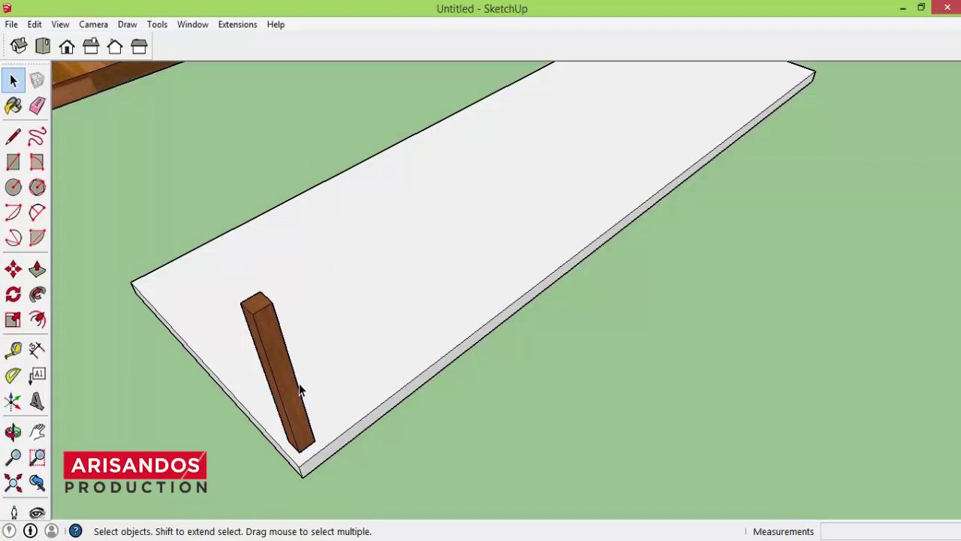
{"action": "scroll", "coordinate": [248, 384], "scroll_direction": "down", "scroll_amount": 1}
{"action": "scroll", "coordinate": [307, 438], "scroll_direction": "up", "scroll_amount": 1}
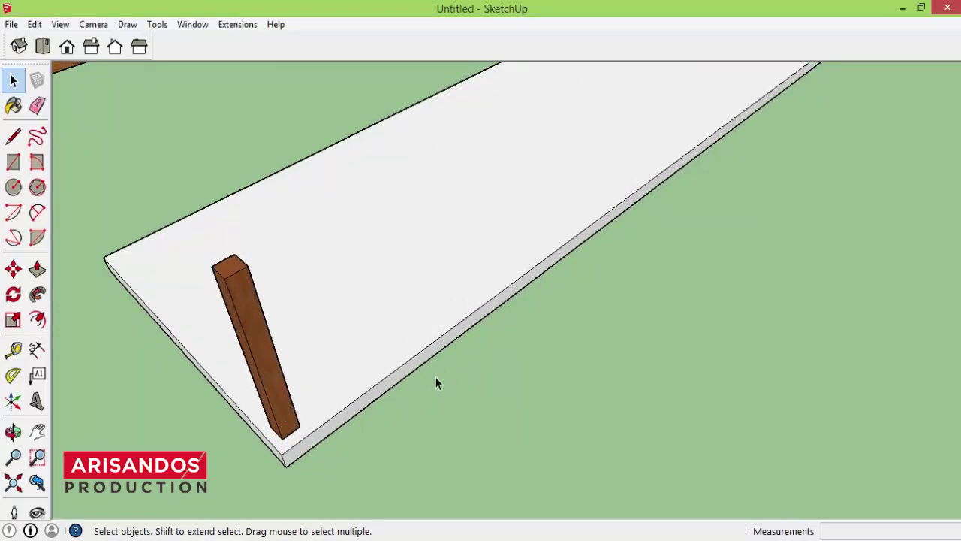
{"action": "scroll", "coordinate": [437, 383], "scroll_direction": "down", "scroll_amount": 3}
{"action": "left_click", "coordinate": [13, 432]}
{"action": "left_click_drag", "start_coordinate": [303, 389], "coordinate": [386, 299]}
{"action": "left_click", "coordinate": [38, 432]}
{"action": "left_click_drag", "start_coordinate": [368, 392], "coordinate": [339, 441]}
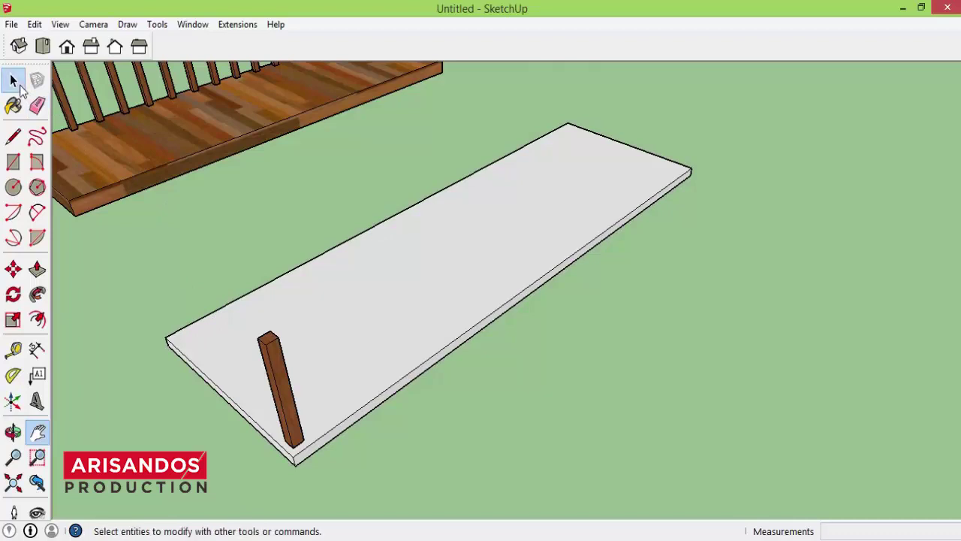
{"action": "left_click", "coordinate": [19, 86]}
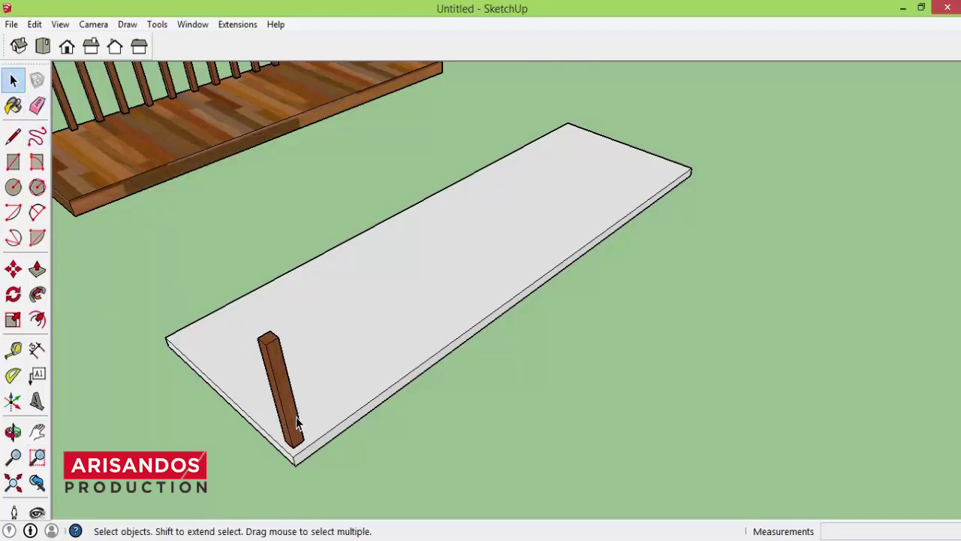
{"action": "scroll", "coordinate": [288, 429], "scroll_direction": "up", "scroll_amount": 1}
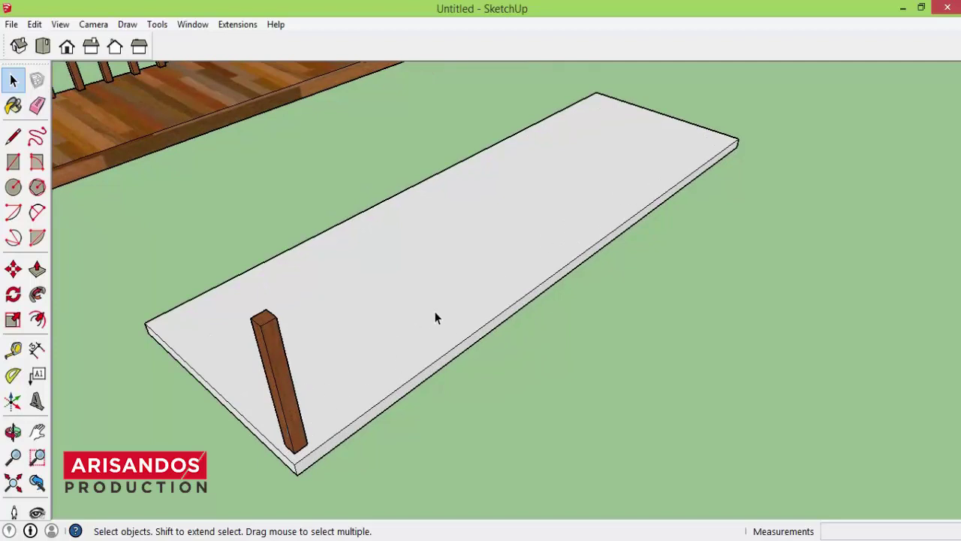
- Copy the post 0,30 m along the slab, arraying it x3 and then x5
{"action": "left_click", "coordinate": [12, 275]}
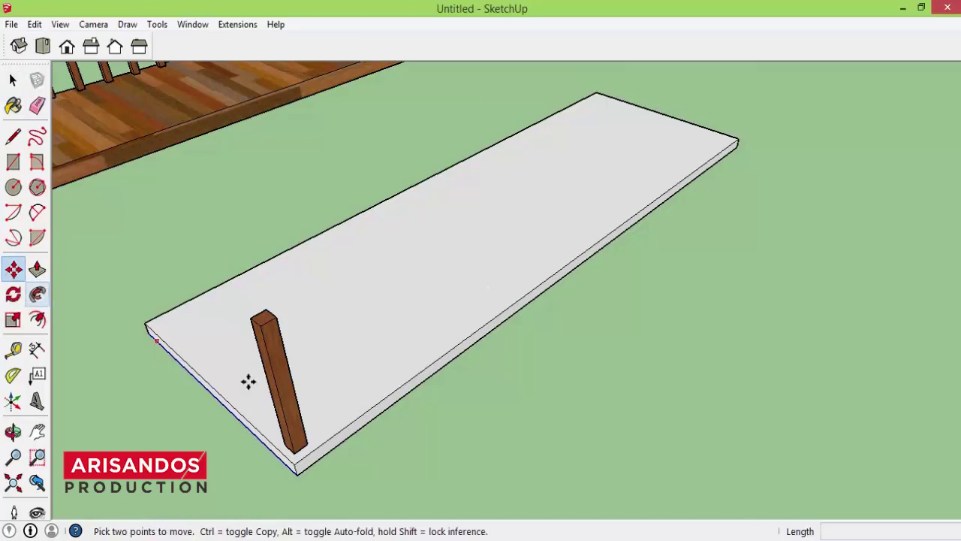
{"action": "left_click", "coordinate": [291, 451], "text": "ctrl"}
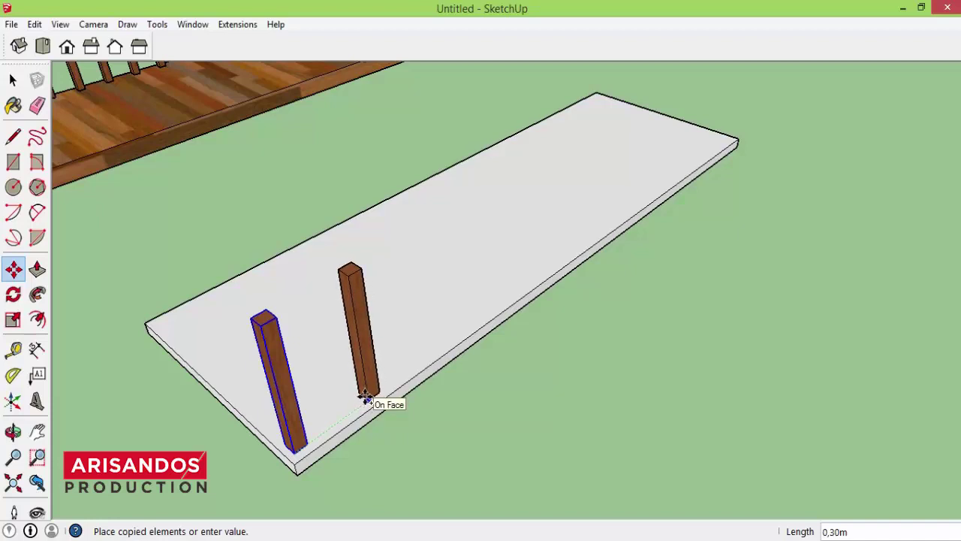
{"action": "left_click", "coordinate": [366, 398]}
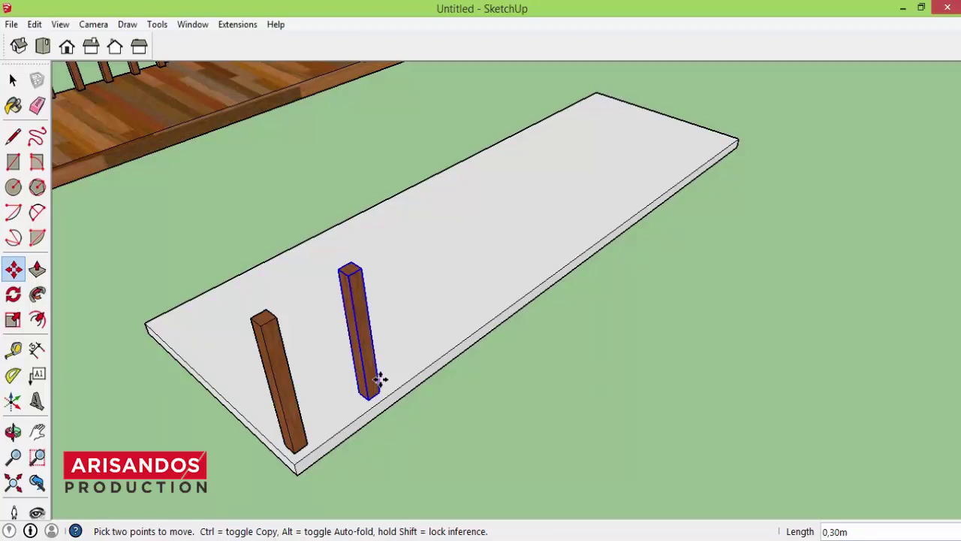
{"action": "type", "text": "x"}
{"action": "type", "text": "3"}
{"action": "key", "text": "Return"}
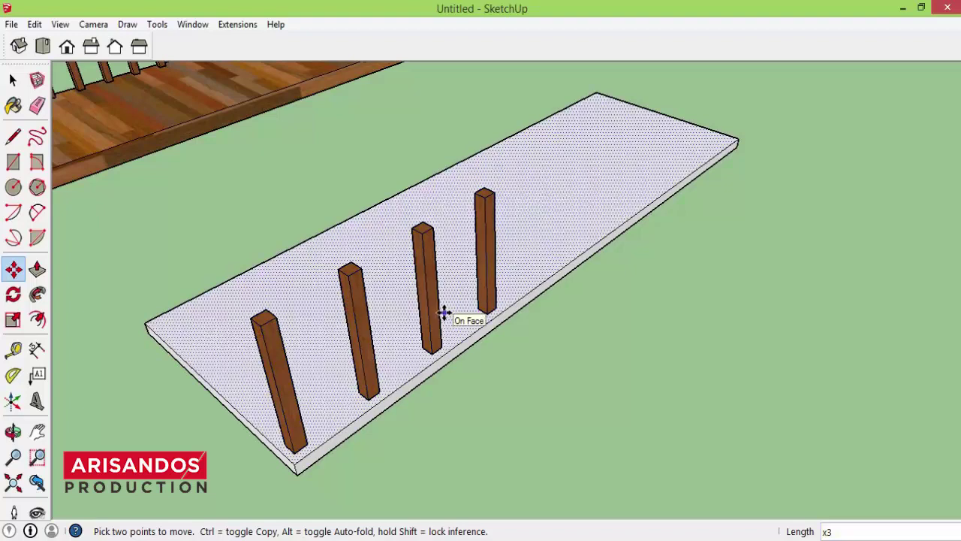
{"action": "key", "text": "BackSpace"}
{"action": "type", "text": "5"}
{"action": "key", "text": "Return"}
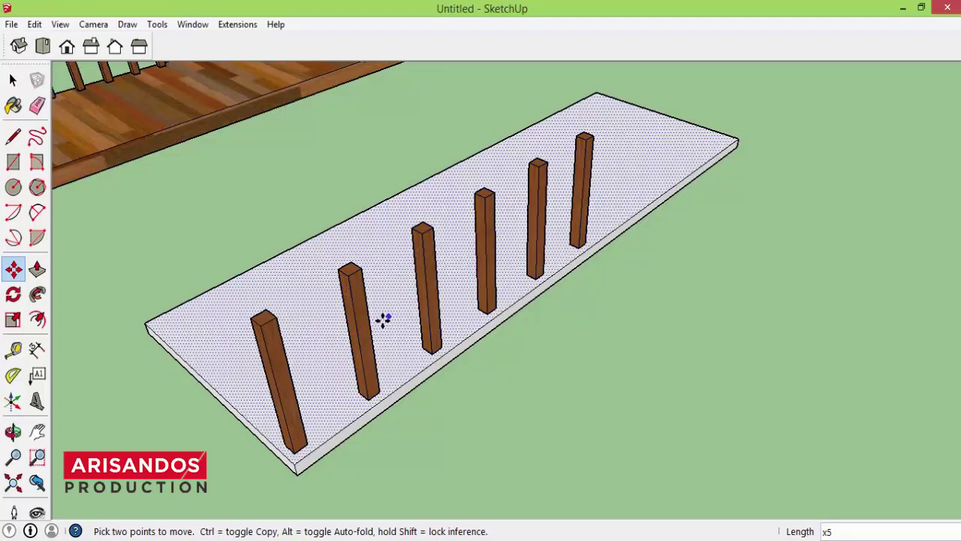
{"action": "key", "text": "Escape"}
- Dimension the first two 0,25 m gaps between neighbouring posts
{"action": "left_click", "coordinate": [13, 432]}
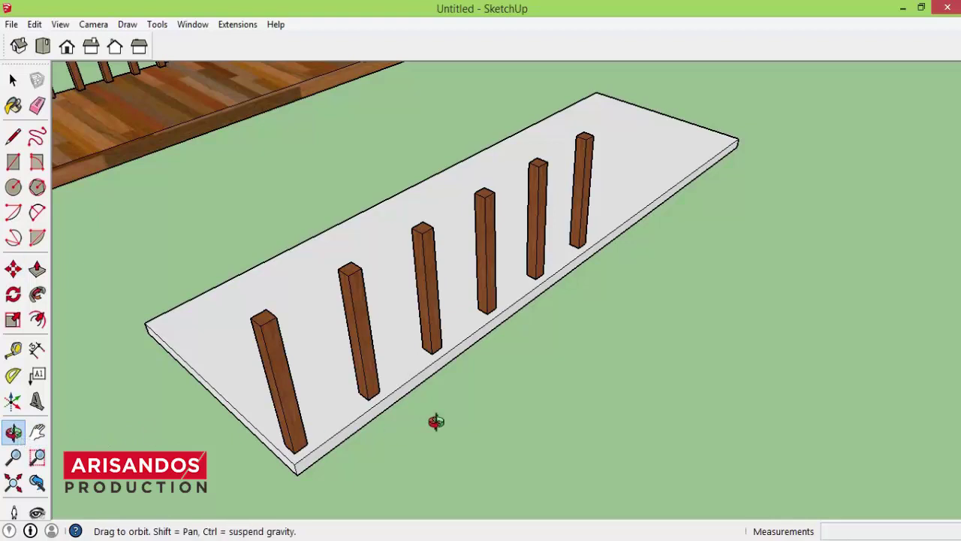
{"action": "mouse_move", "coordinate": [436, 422]}
{"action": "left_mouse_down"}
{"action": "mouse_move", "coordinate": [368, 446]}
{"action": "mouse_move", "coordinate": [294, 428]}
{"action": "mouse_move", "coordinate": [318, 417]}
{"action": "left_mouse_up"}
{"action": "scroll", "coordinate": [300, 420], "scroll_direction": "up", "scroll_amount": 5}
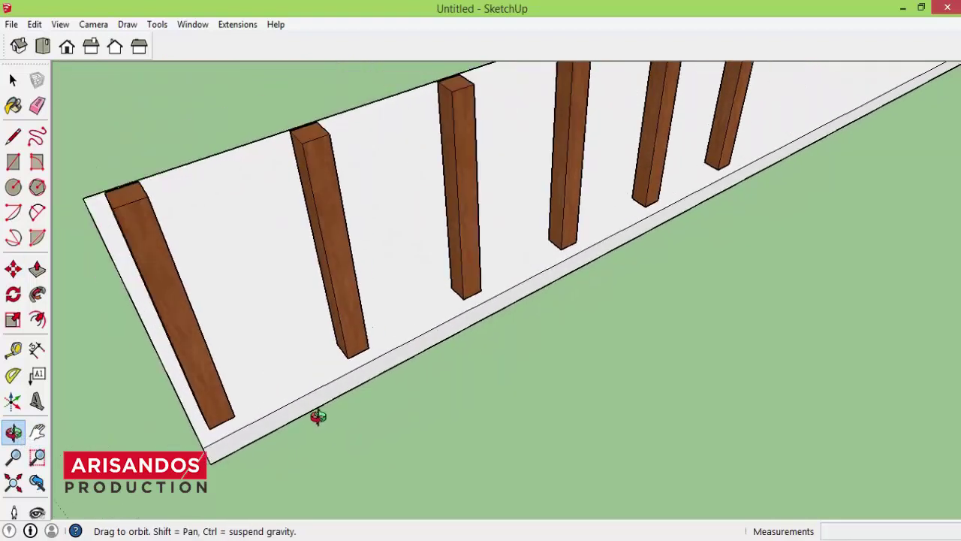
{"action": "scroll", "coordinate": [318, 417], "scroll_direction": "down", "scroll_amount": 5}
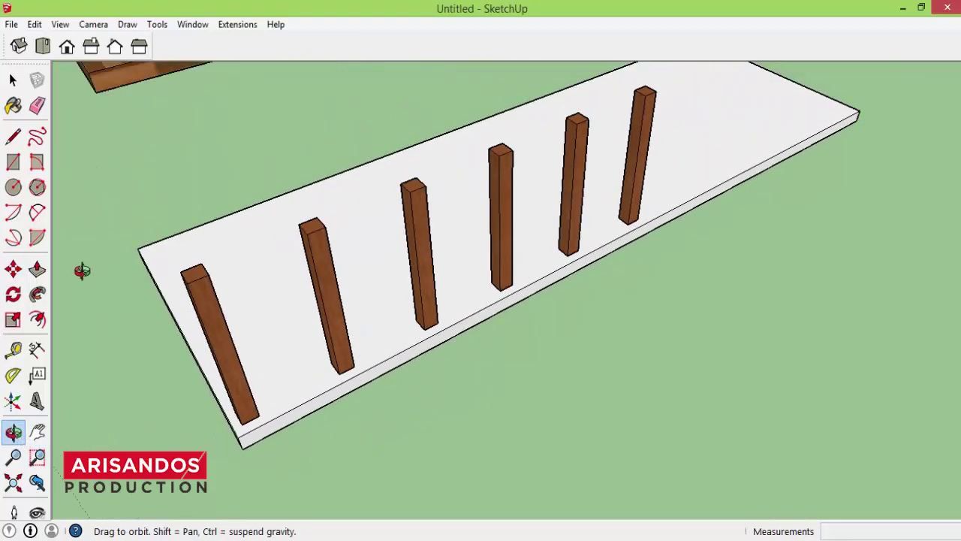
{"action": "left_click", "coordinate": [37, 350]}
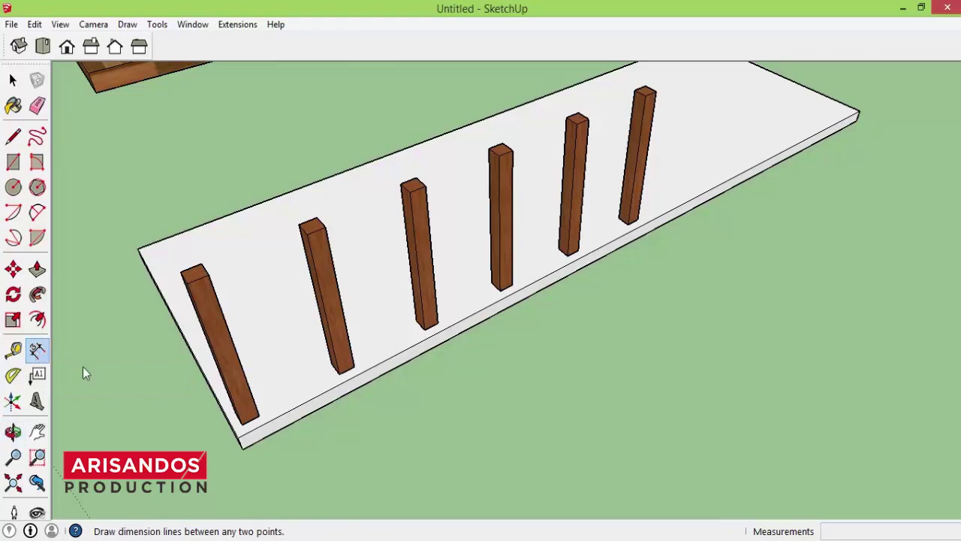
{"action": "left_click", "coordinate": [261, 416]}
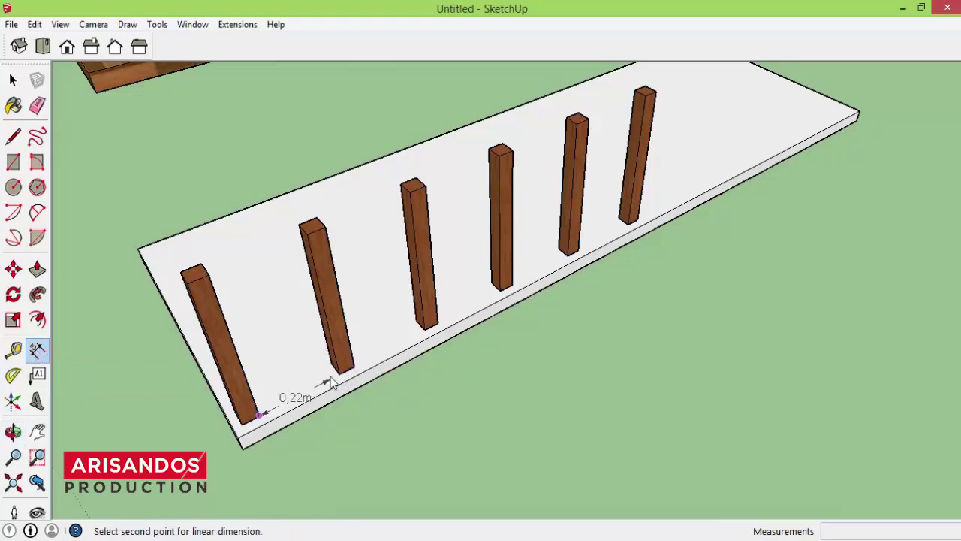
{"action": "left_click", "coordinate": [339, 374]}
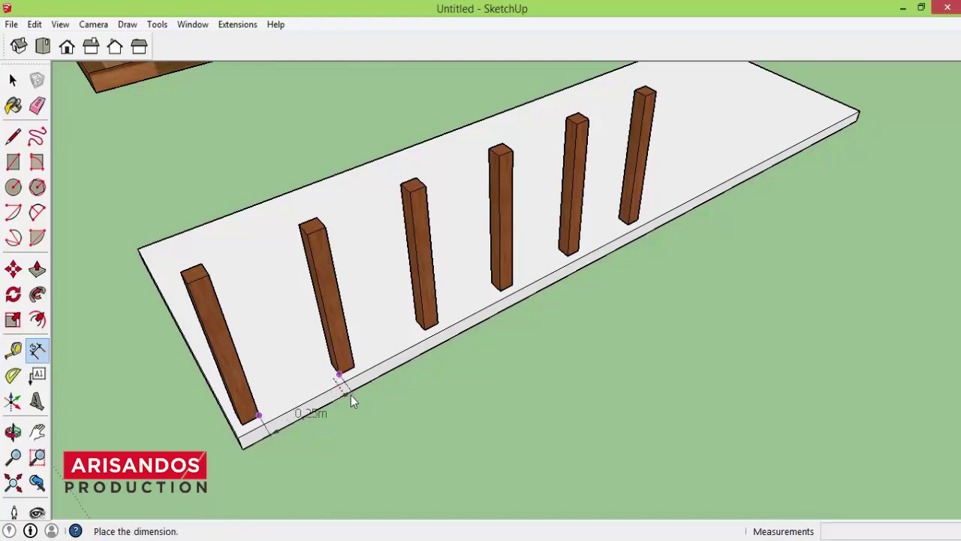
{"action": "left_click", "coordinate": [361, 412]}
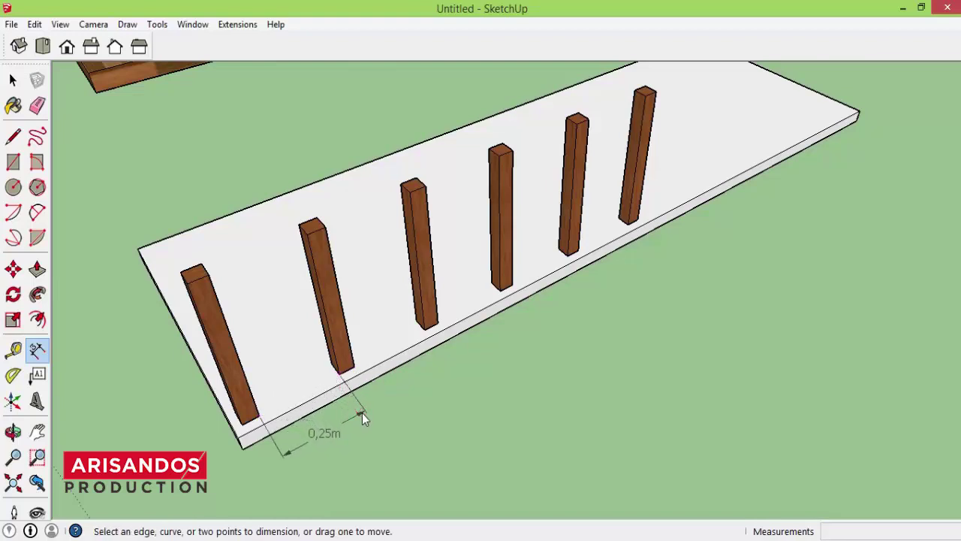
{"action": "left_click", "coordinate": [353, 366]}
{"action": "left_click", "coordinate": [425, 330]}
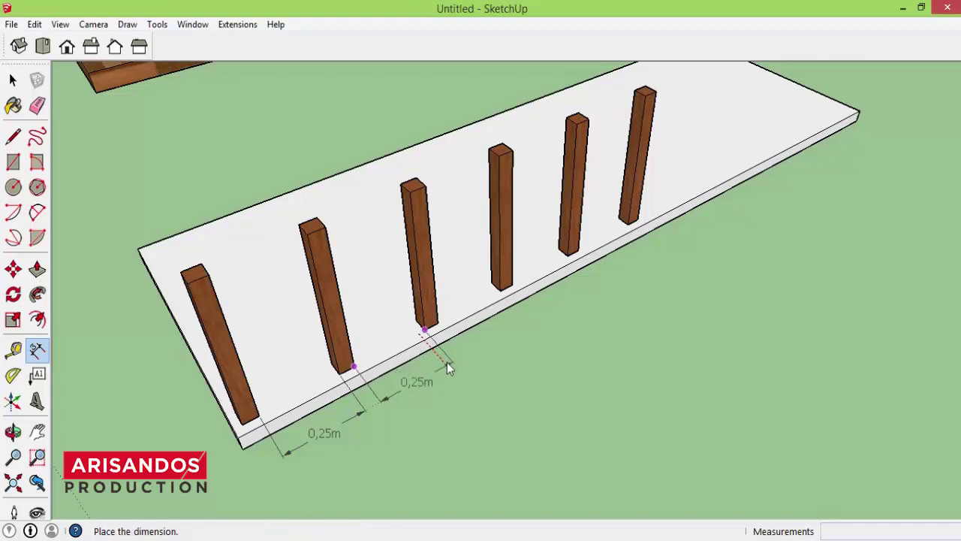
{"action": "left_click", "coordinate": [447, 363]}
- Dimension the third and fourth 0,25 m post gaps along the slab edge
{"action": "left_click", "coordinate": [436, 322]}
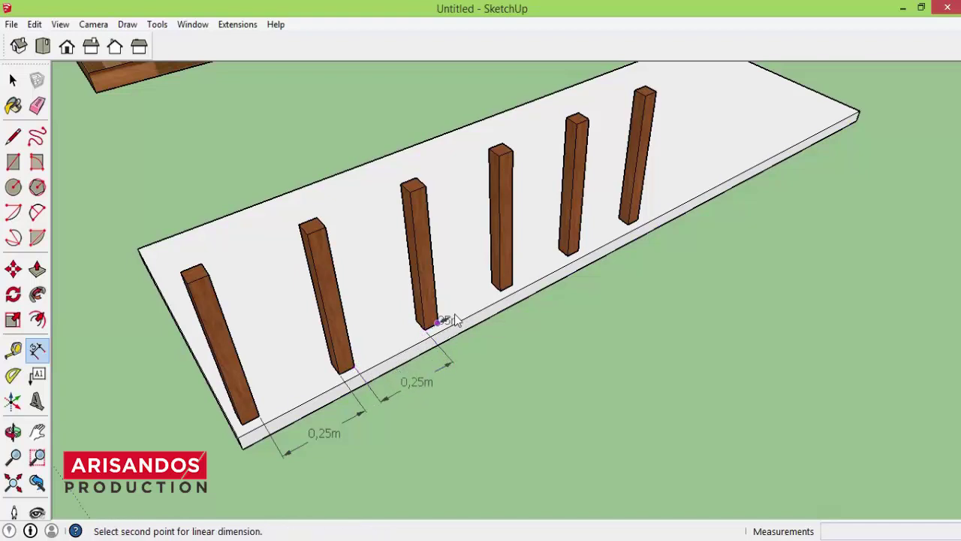
{"action": "left_click", "coordinate": [501, 289]}
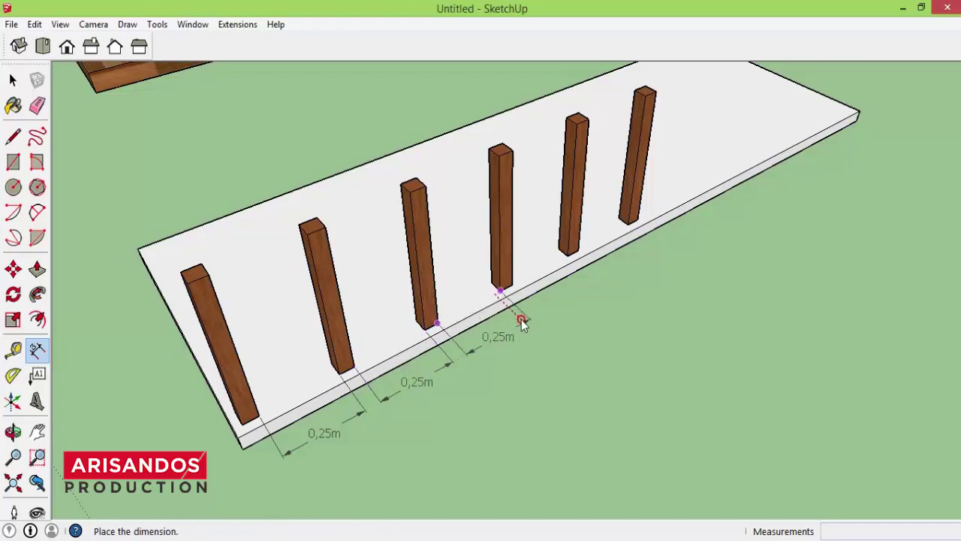
{"action": "left_click", "coordinate": [521, 319]}
{"action": "left_click", "coordinate": [511, 283]}
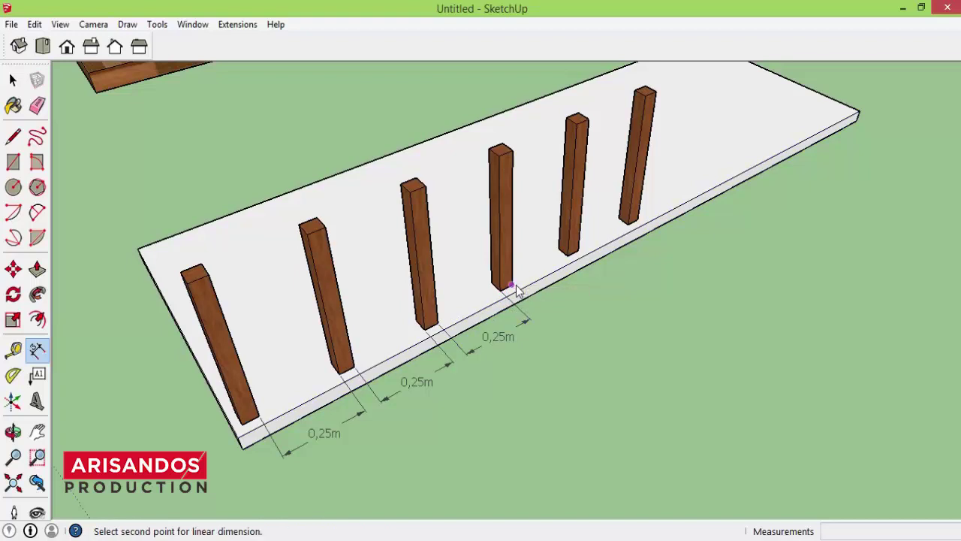
{"action": "left_click", "coordinate": [569, 256]}
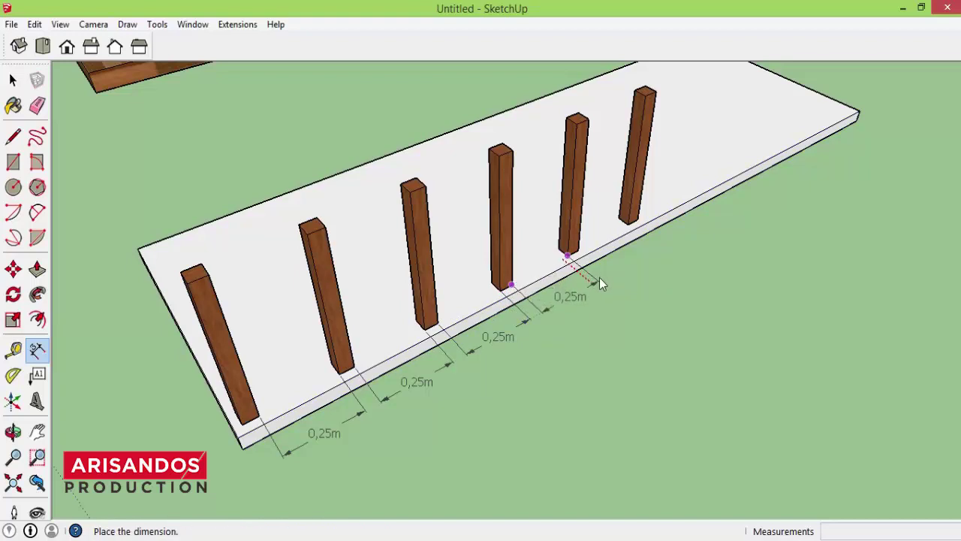
{"action": "left_click", "coordinate": [598, 277]}
{"action": "scroll", "coordinate": [500, 413], "scroll_direction": "down", "scroll_amount": 2}
{"action": "scroll", "coordinate": [492, 406], "scroll_direction": "down", "scroll_amount": 1}
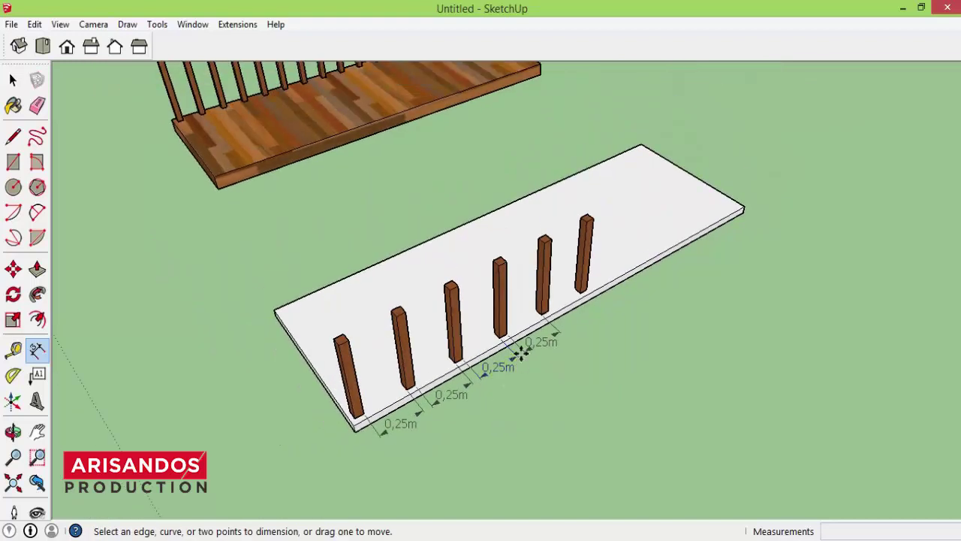
{"action": "scroll", "coordinate": [521, 347], "scroll_direction": "up", "scroll_amount": 1}
- Undo the recently added dimensions and posts
{"action": "key", "text": "ctrl+z"}
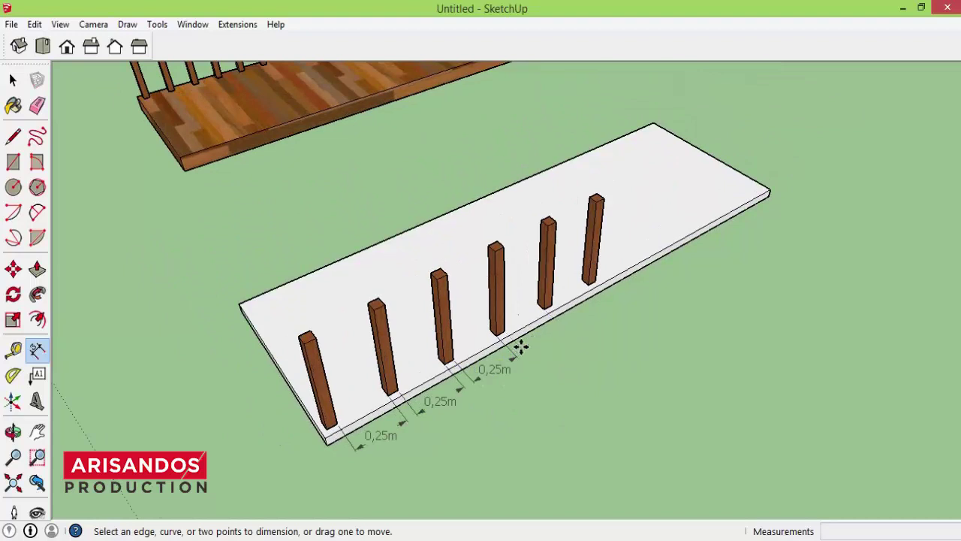
{"action": "key", "text": "ctrl+z"}
{"action": "key", "text": "ctrl+z"}
{"action": "key", "text": "ctrl+z"}
{"action": "key", "text": "ctrl+z"}
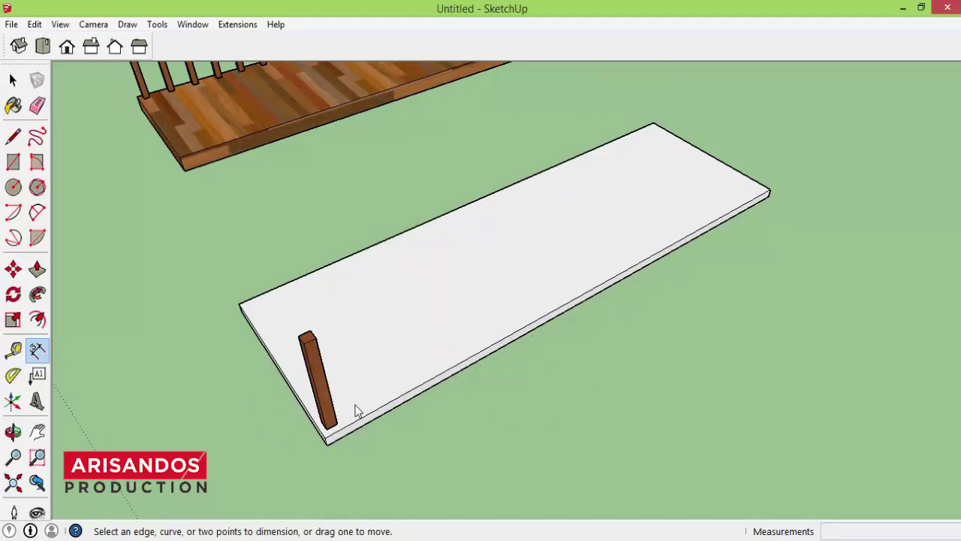
{"action": "left_click", "coordinate": [319, 394]}
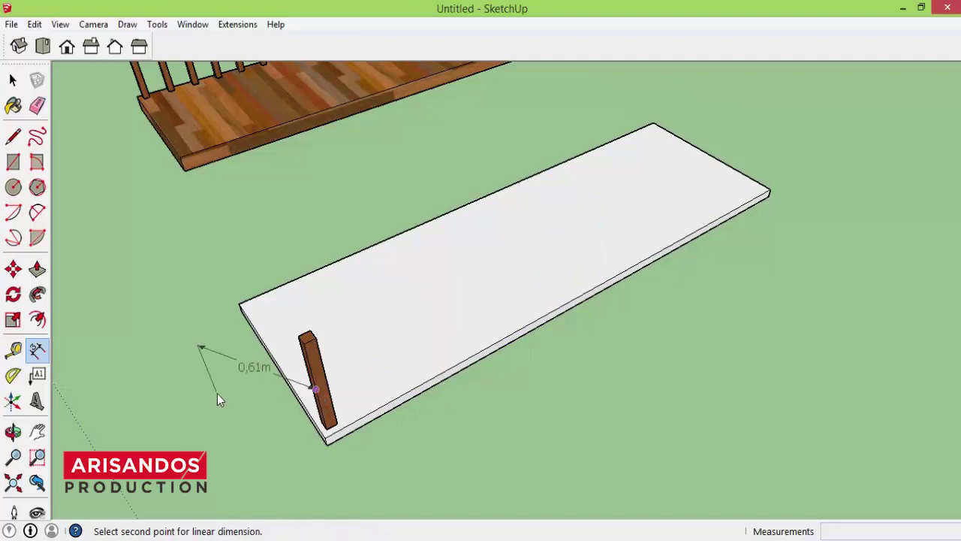
{"action": "key", "text": "Escape"}
- Copy the first post 0,30 m along the edge, arraying x8 then x9
{"action": "left_click", "coordinate": [12, 269]}
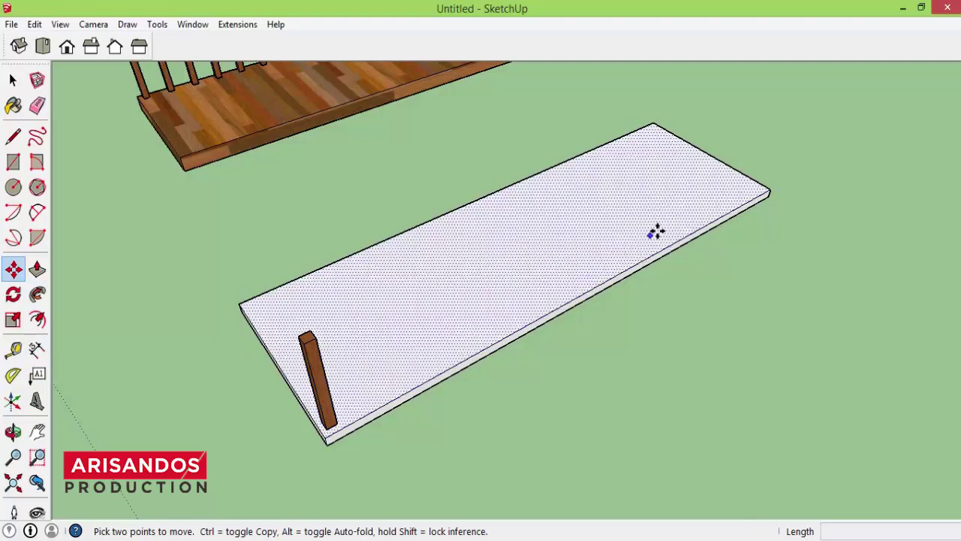
{"action": "scroll", "coordinate": [456, 391], "scroll_direction": "up", "scroll_amount": 2}
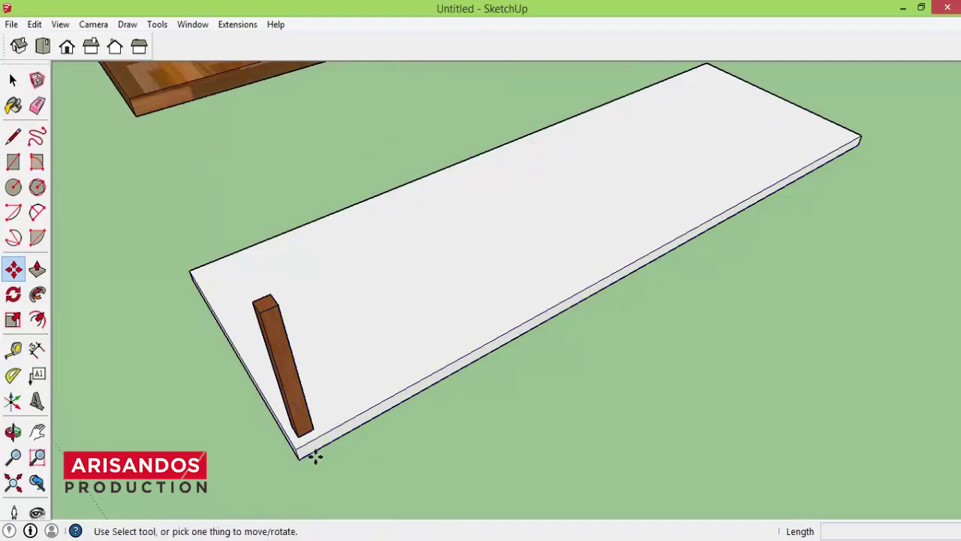
{"action": "left_click", "coordinate": [295, 431], "text": "ctrl"}
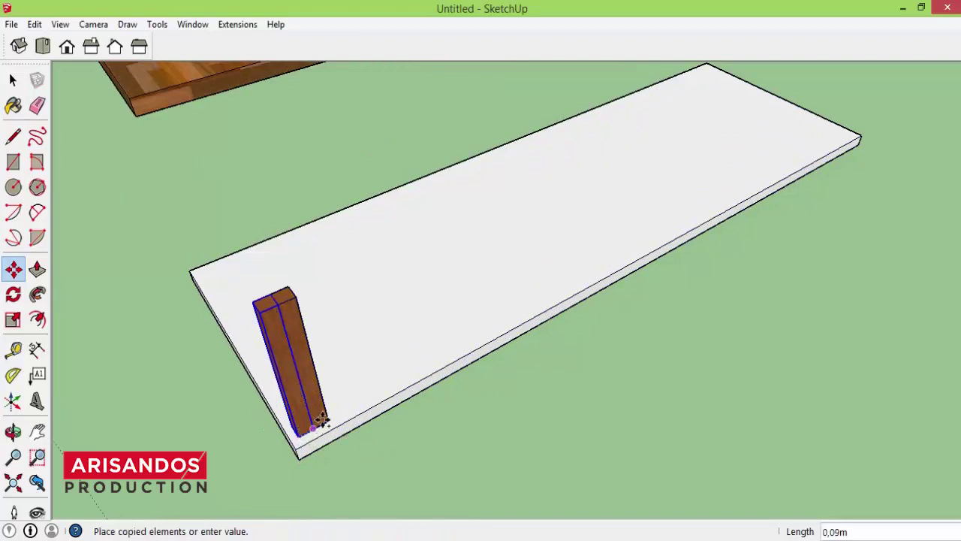
{"action": "left_click", "coordinate": [383, 387]}
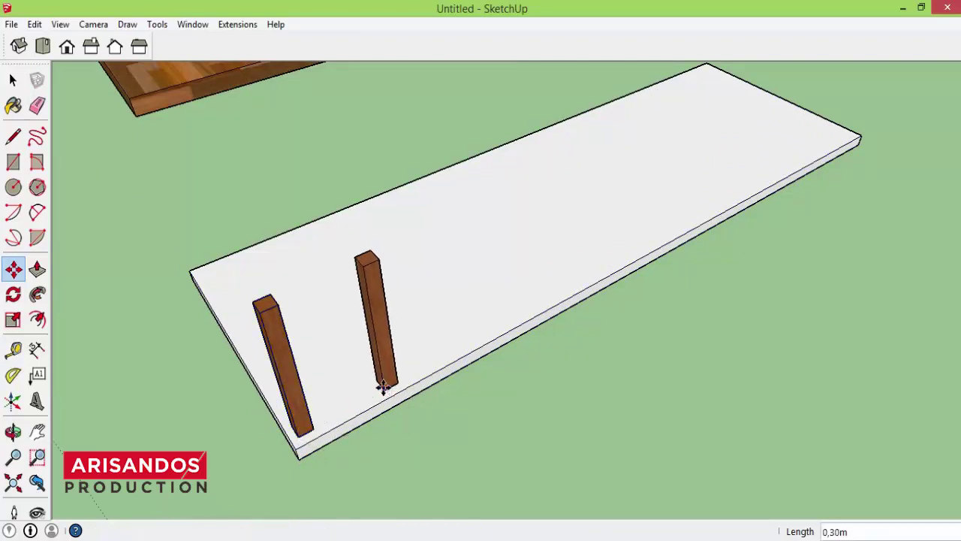
{"action": "type", "text": "x"}
{"action": "type", "text": "8"}
{"action": "key", "text": "Return"}
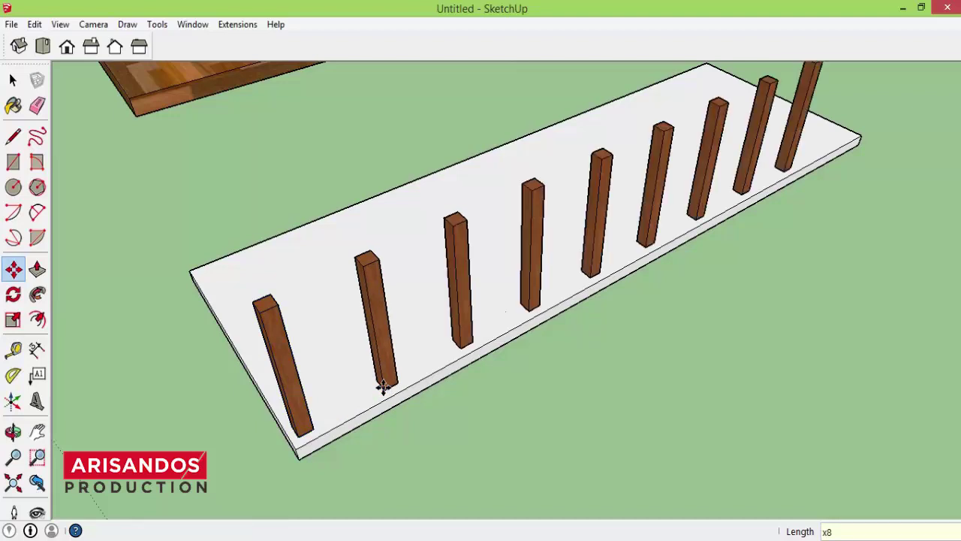
{"action": "key", "text": "BackSpace"}
{"action": "type", "text": "9"}
{"action": "key", "text": "Return"}
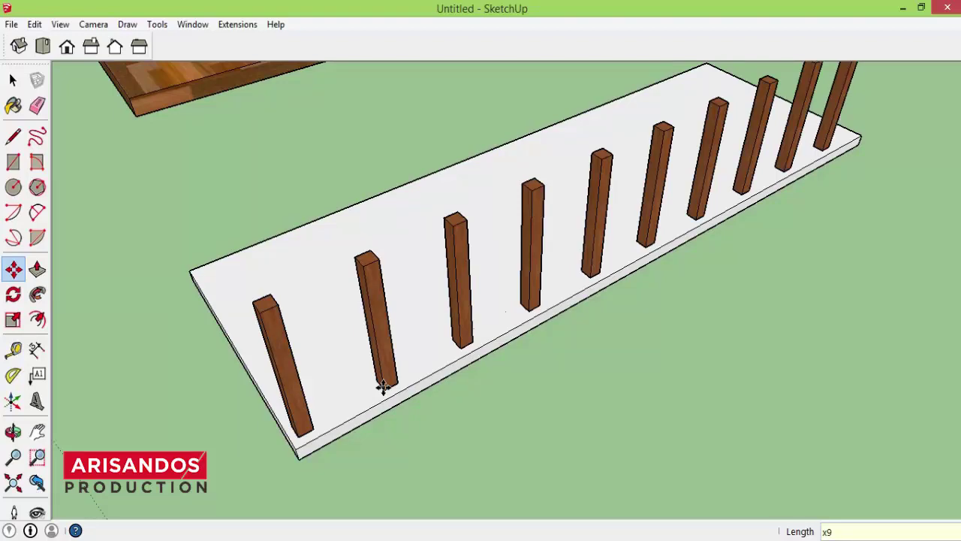
- Orbit, pan and zoom to inspect the row of ten posts along the slab
{"action": "left_click", "coordinate": [13, 432]}
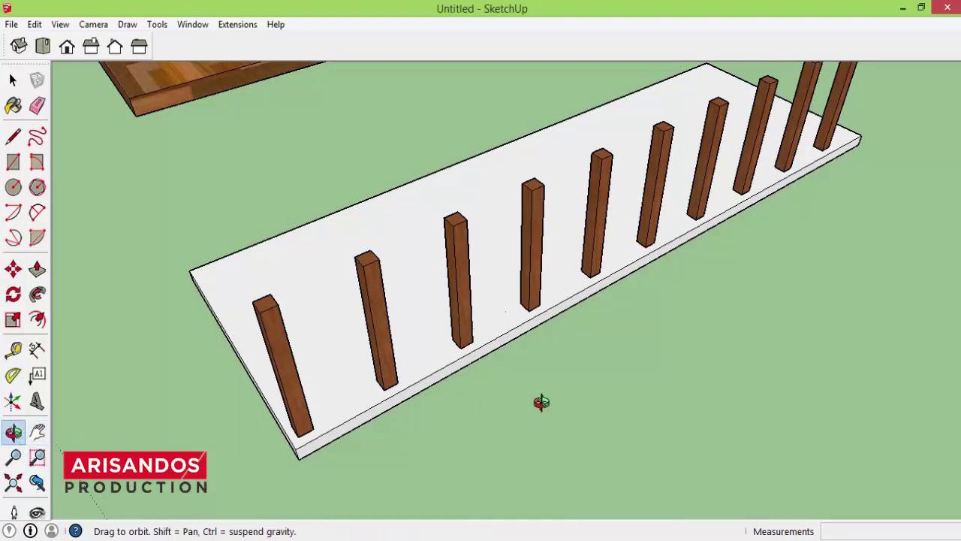
{"action": "mouse_move", "coordinate": [541, 403]}
{"action": "left_mouse_down"}
{"action": "mouse_move", "coordinate": [197, 332]}
{"action": "mouse_move", "coordinate": [251, 318]}
{"action": "mouse_move", "coordinate": [383, 398]}
{"action": "mouse_move", "coordinate": [510, 382]}
{"action": "mouse_move", "coordinate": [509, 337]}
{"action": "left_mouse_up"}
{"action": "scroll", "coordinate": [353, 390], "scroll_direction": "up", "scroll_amount": 3}
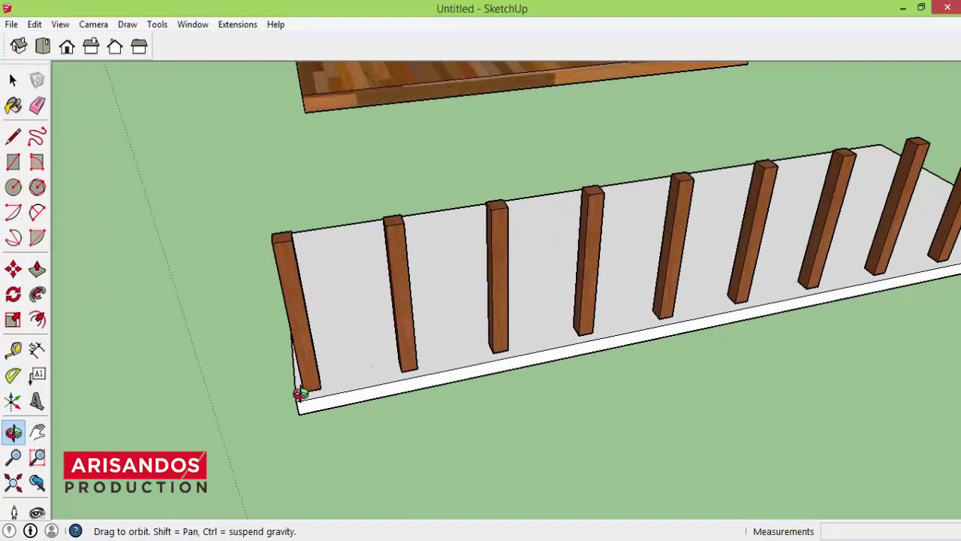
{"action": "scroll", "coordinate": [378, 393], "scroll_direction": "down", "scroll_amount": 3}
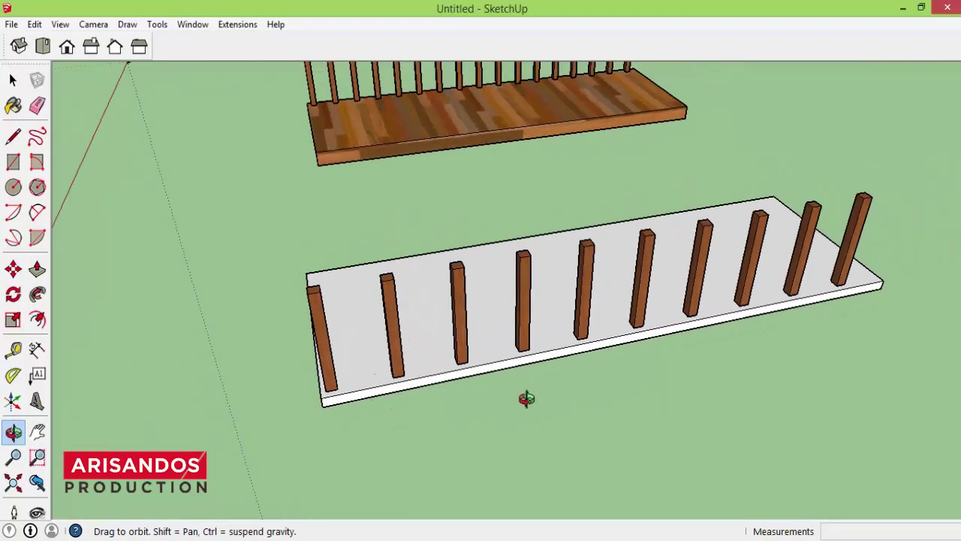
{"action": "left_click", "coordinate": [37, 432]}
{"action": "left_click_drag", "start_coordinate": [607, 405], "coordinate": [294, 425]}
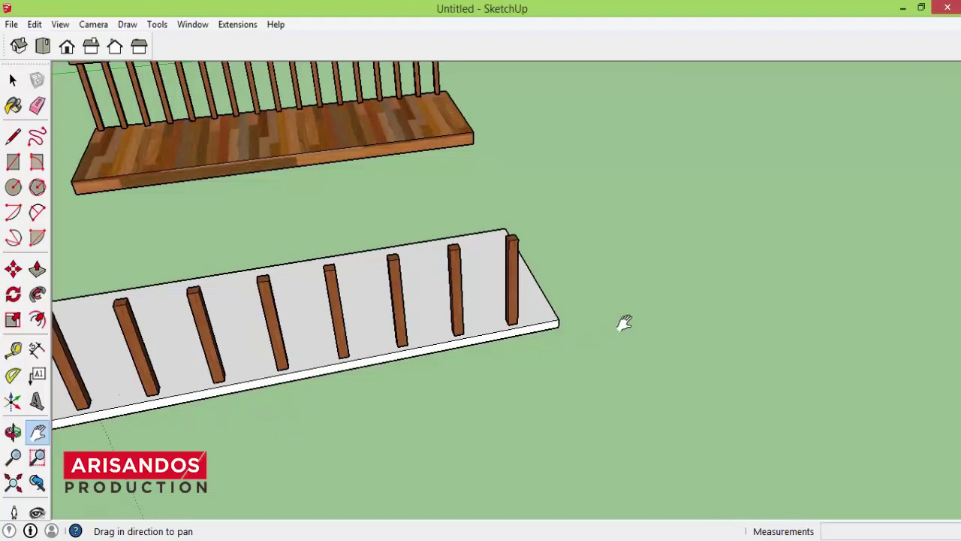
{"action": "scroll", "coordinate": [570, 320], "scroll_direction": "up", "scroll_amount": 3}
{"action": "mouse_move", "coordinate": [519, 317]}
{"action": "left_mouse_down"}
{"action": "mouse_move", "coordinate": [393, 343]}
{"action": "mouse_move", "coordinate": [369, 326]}
{"action": "left_mouse_up"}
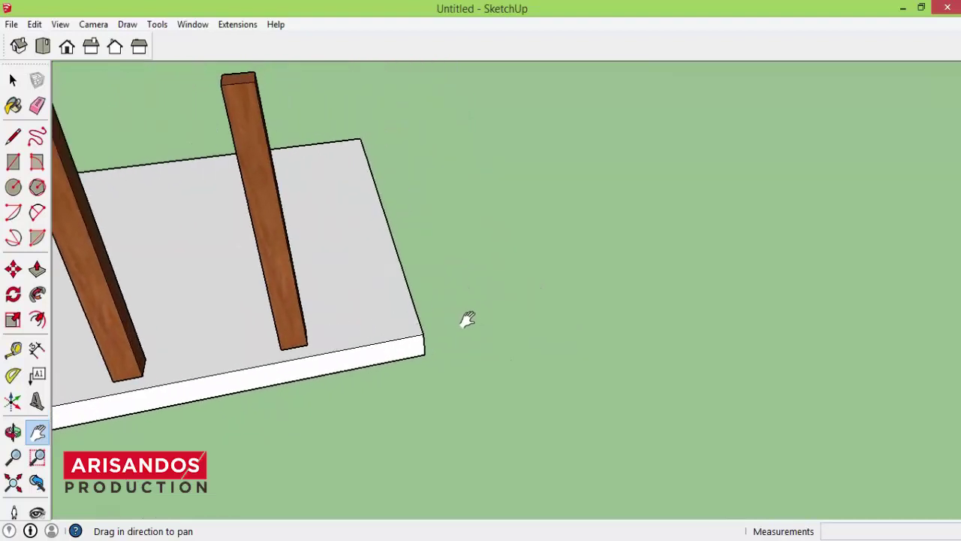
{"action": "scroll", "coordinate": [537, 334], "scroll_direction": "down", "scroll_amount": 4}
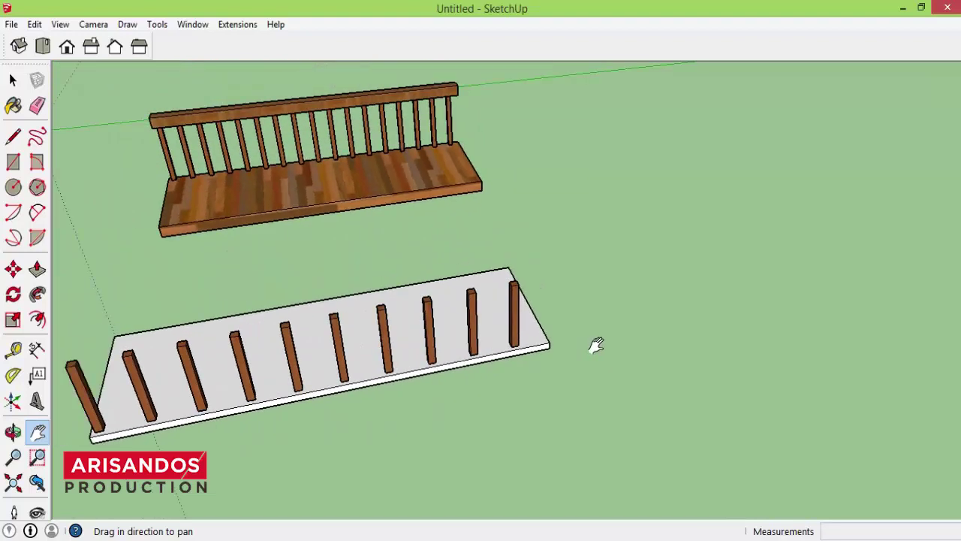
{"action": "scroll", "coordinate": [579, 360], "scroll_direction": "down", "scroll_amount": 2}
{"action": "scroll", "coordinate": [326, 444], "scroll_direction": "up", "scroll_amount": 3}
{"action": "scroll", "coordinate": [410, 360], "scroll_direction": "up", "scroll_amount": 1}
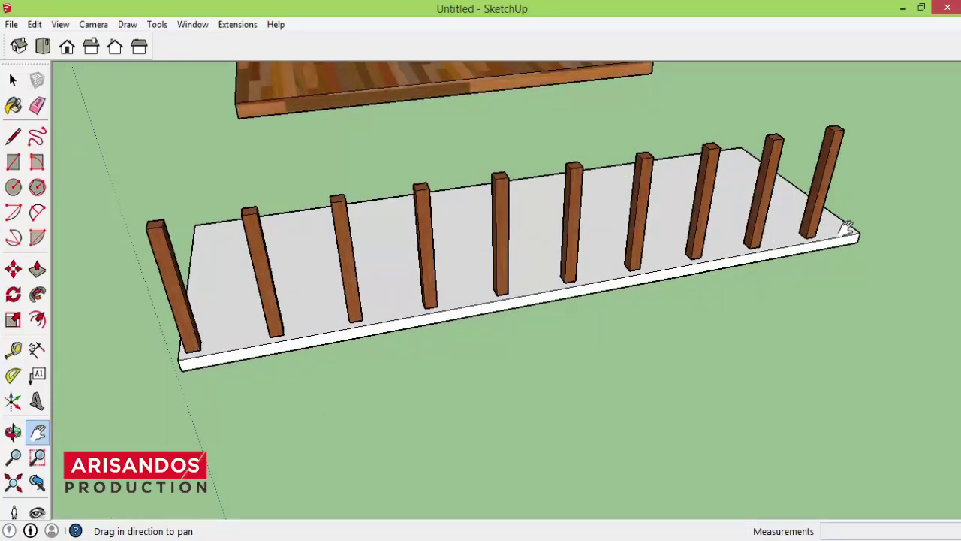
- Orbit so the slab runs diagonally across the view
{"action": "left_click", "coordinate": [13, 431]}
{"action": "mouse_move", "coordinate": [221, 431]}
{"action": "left_mouse_down"}
{"action": "mouse_move", "coordinate": [474, 375]}
{"action": "mouse_move", "coordinate": [493, 348]}
{"action": "mouse_move", "coordinate": [519, 399]}
{"action": "mouse_move", "coordinate": [475, 429]}
{"action": "left_mouse_up"}
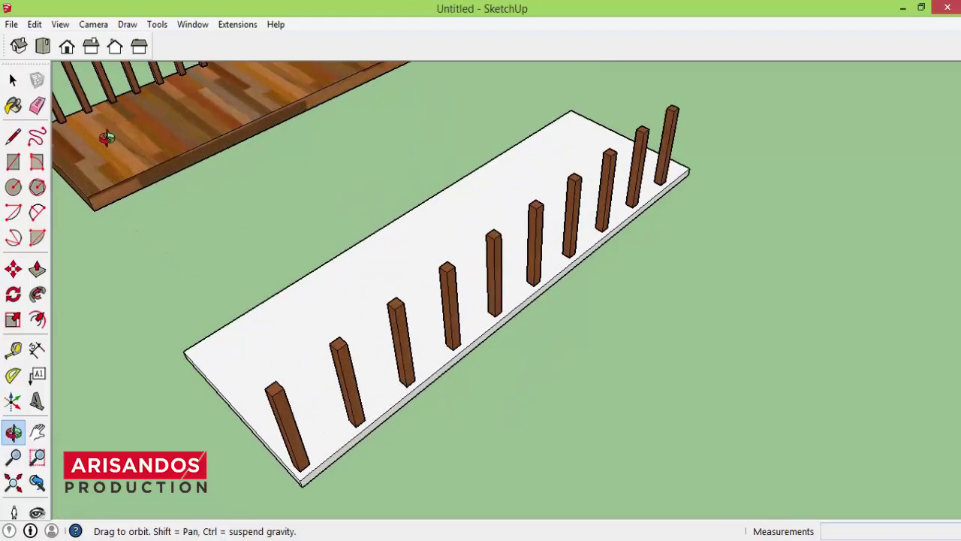
{"action": "left_click", "coordinate": [13, 81]}
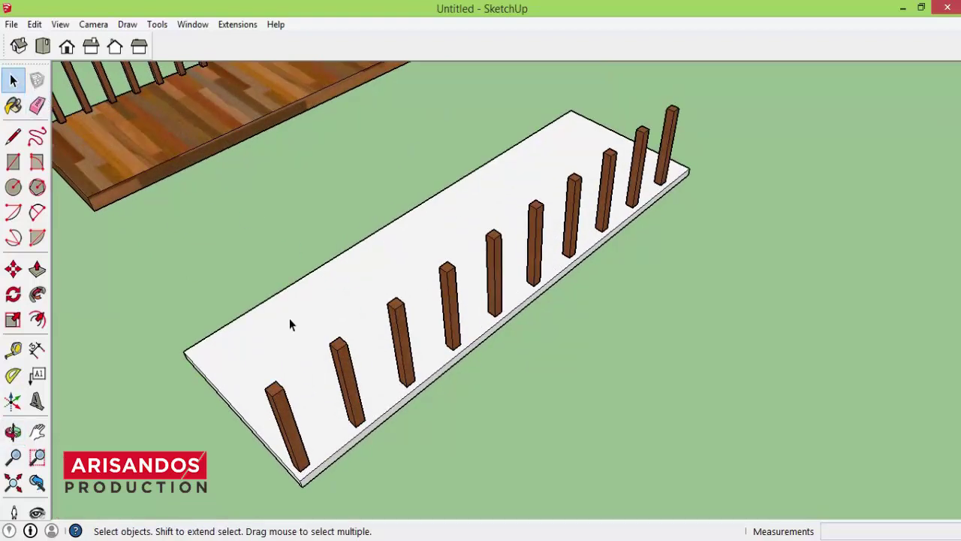
- Ctrl-copy the first post to the slab's far corner
{"action": "left_click", "coordinate": [292, 436]}
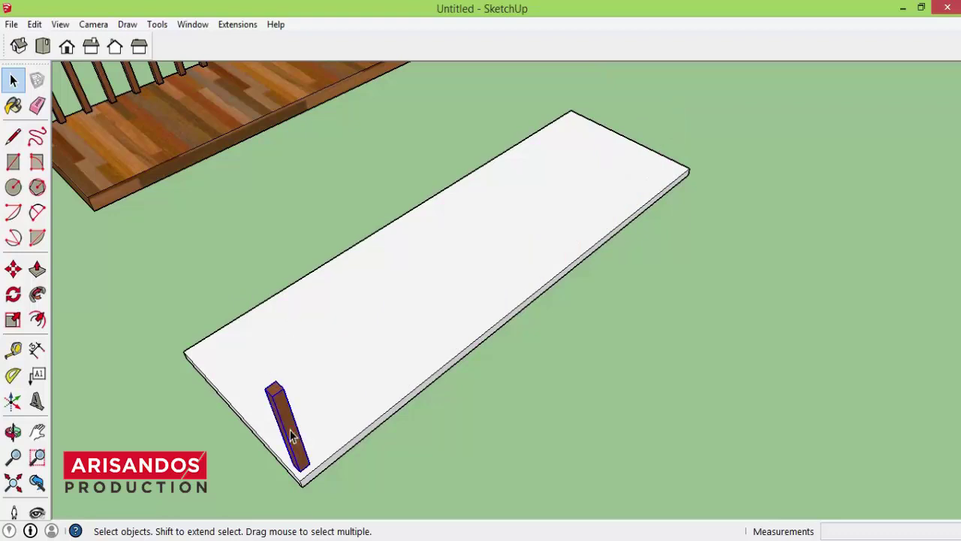
{"action": "left_click", "coordinate": [12, 269]}
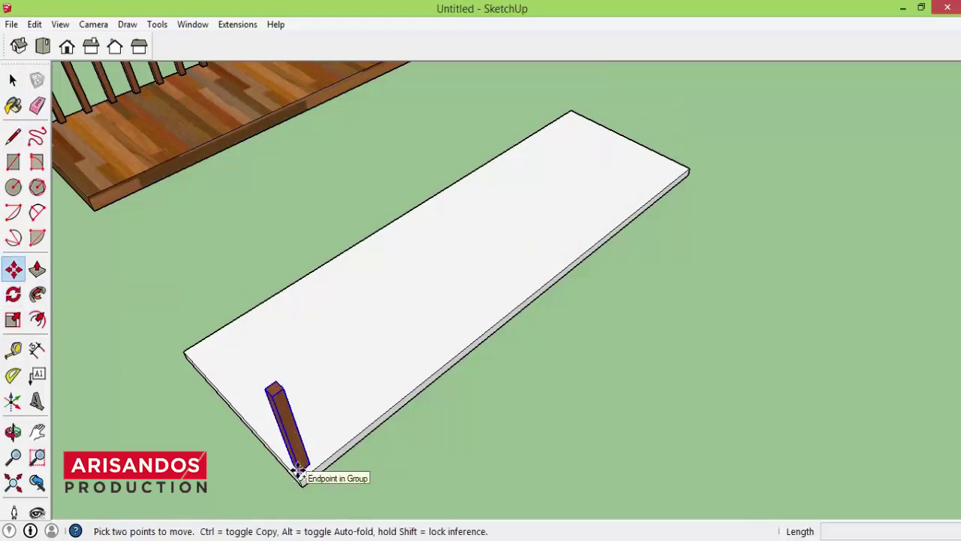
{"action": "left_click", "coordinate": [299, 472]}
{"action": "key", "text": "ctrl"}
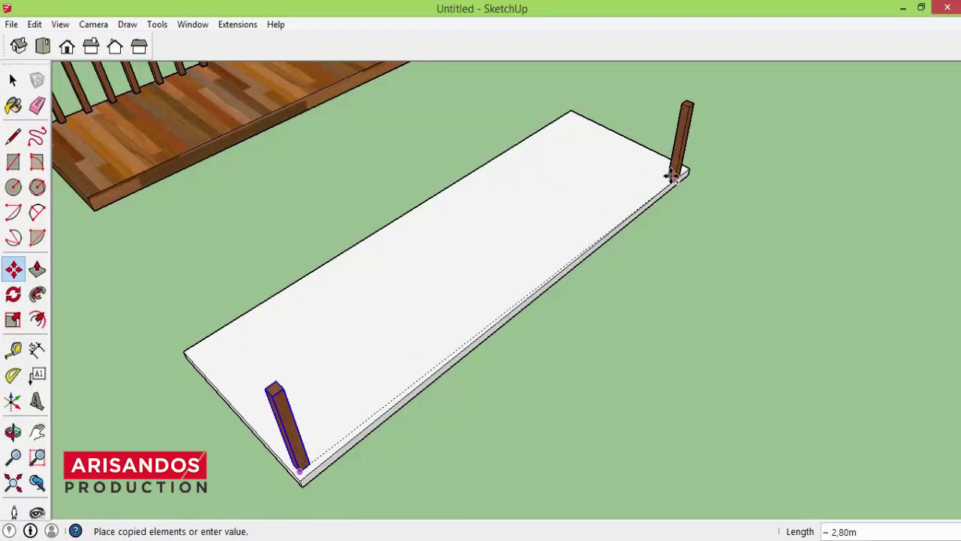
{"action": "scroll", "coordinate": [669, 179], "scroll_direction": "up", "scroll_amount": 2}
{"action": "scroll", "coordinate": [669, 177], "scroll_direction": "up", "scroll_amount": 1}
{"action": "scroll", "coordinate": [677, 173], "scroll_direction": "up", "scroll_amount": 1}
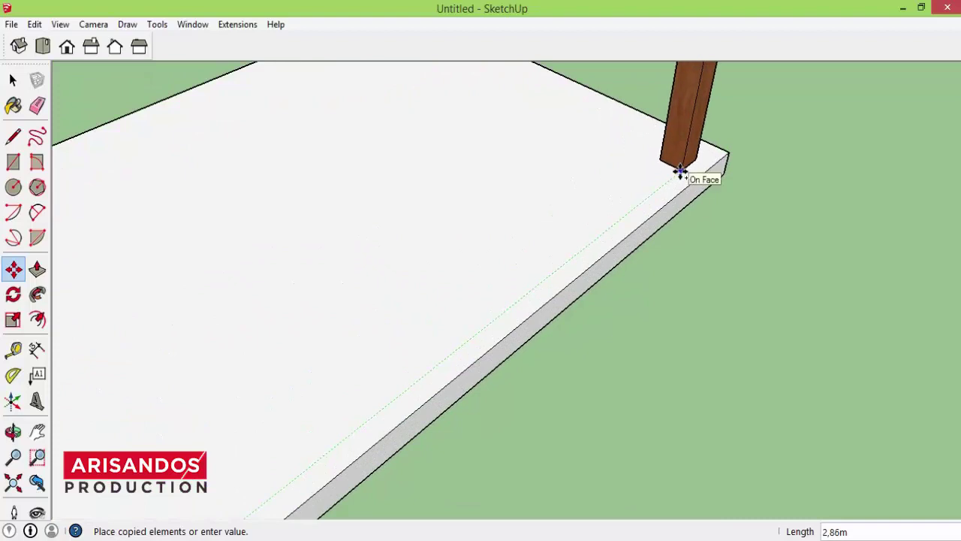
{"action": "left_click", "coordinate": [679, 171]}
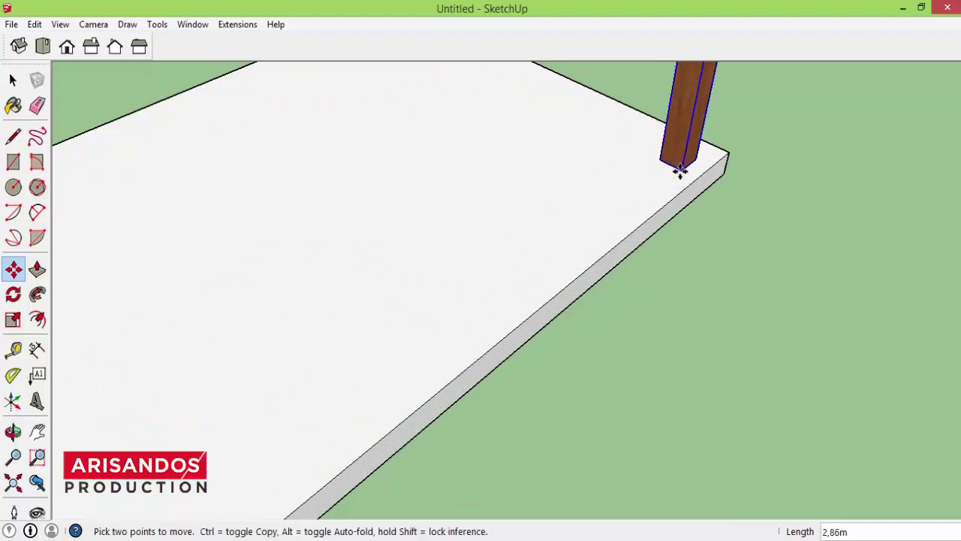
{"action": "scroll", "coordinate": [682, 296], "scroll_direction": "down", "scroll_amount": 1}
{"action": "scroll", "coordinate": [667, 263], "scroll_direction": "down", "scroll_amount": 1}
{"action": "scroll", "coordinate": [661, 257], "scroll_direction": "down", "scroll_amount": 2}
{"action": "scroll", "coordinate": [660, 257], "scroll_direction": "down", "scroll_amount": 3}
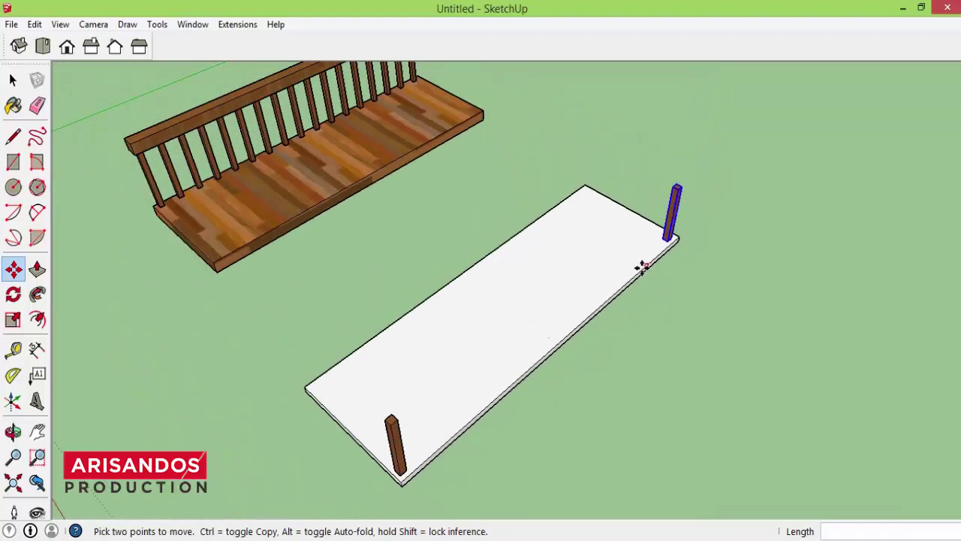
{"action": "scroll", "coordinate": [639, 268], "scroll_direction": "down", "scroll_amount": 1}
{"action": "scroll", "coordinate": [525, 438], "scroll_direction": "up", "scroll_amount": 1}
{"action": "scroll", "coordinate": [525, 438], "scroll_direction": "down", "scroll_amount": 1}
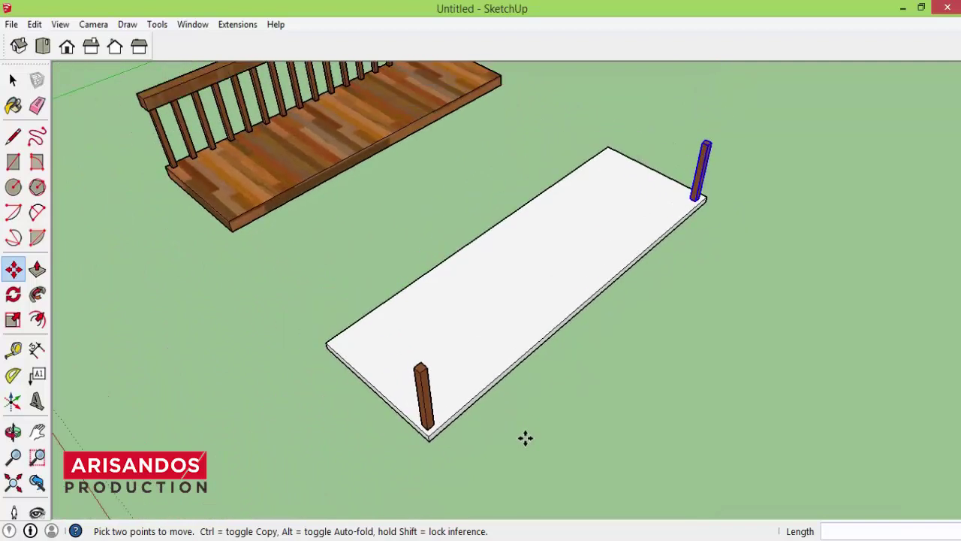
{"action": "scroll", "coordinate": [524, 438], "scroll_direction": "up", "scroll_amount": 1}
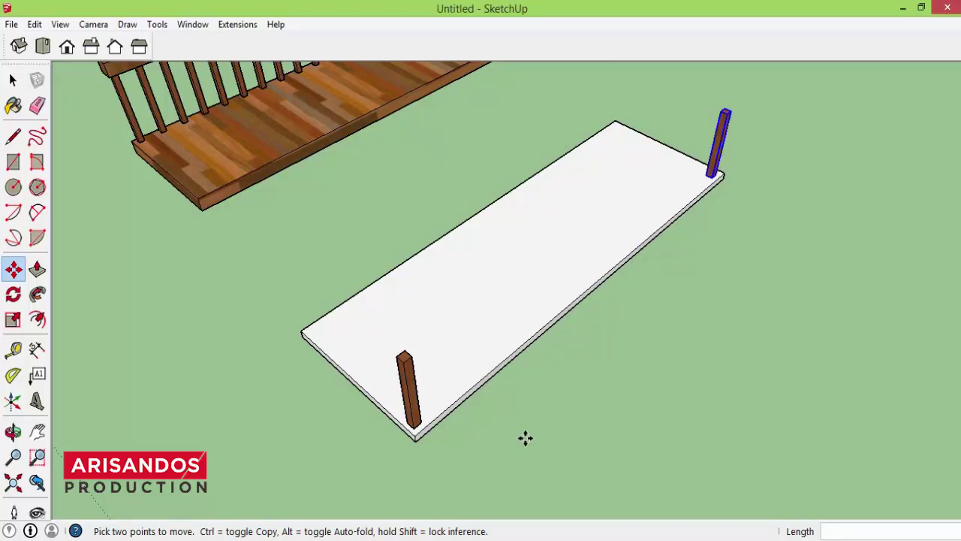
- Enter 10/ to fill the span with posts at ten equal intervals
{"action": "type", "text": "10/"}
{"action": "key", "text": "Return"}
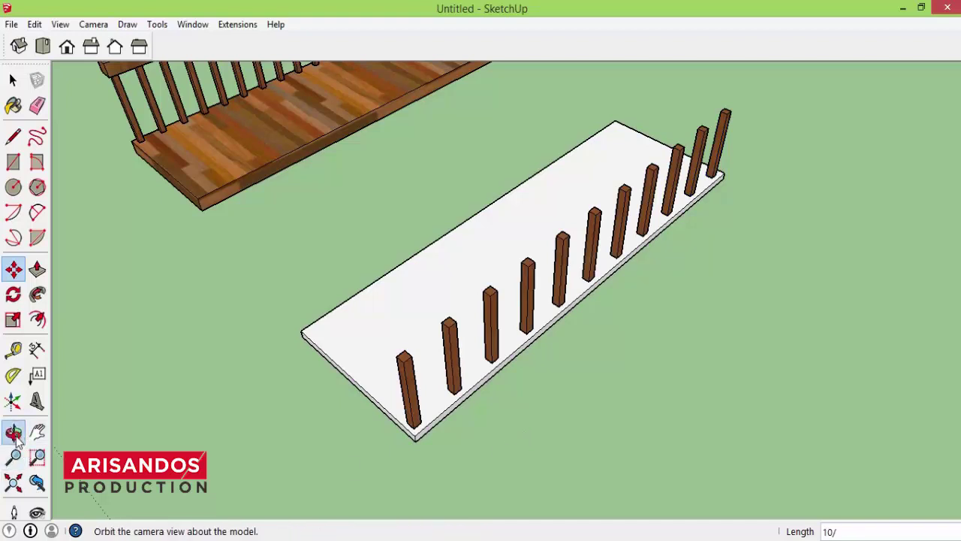
{"action": "left_click", "coordinate": [13, 431]}
{"action": "left_click_drag", "start_coordinate": [473, 390], "coordinate": [414, 401]}
- Orbit to a front view of slab and deck, then pan to open ground beside the posts
{"action": "left_click", "coordinate": [12, 80]}
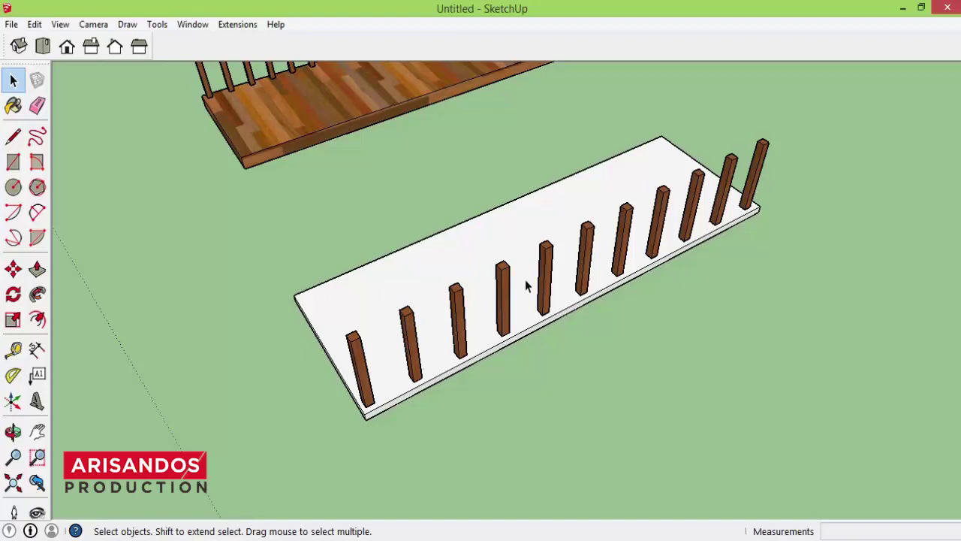
{"action": "left_click", "coordinate": [12, 432]}
{"action": "mouse_move", "coordinate": [611, 294]}
{"action": "left_mouse_down"}
{"action": "mouse_move", "coordinate": [475, 216]}
{"action": "mouse_move", "coordinate": [393, 210]}
{"action": "mouse_move", "coordinate": [360, 253]}
{"action": "mouse_move", "coordinate": [367, 275]}
{"action": "mouse_move", "coordinate": [396, 293]}
{"action": "mouse_move", "coordinate": [457, 301]}
{"action": "mouse_move", "coordinate": [623, 278]}
{"action": "mouse_move", "coordinate": [418, 418]}
{"action": "mouse_move", "coordinate": [420, 400]}
{"action": "mouse_move", "coordinate": [377, 354]}
{"action": "mouse_move", "coordinate": [532, 290]}
{"action": "mouse_move", "coordinate": [521, 369]}
{"action": "mouse_move", "coordinate": [544, 375]}
{"action": "mouse_move", "coordinate": [616, 328]}
{"action": "mouse_move", "coordinate": [452, 377]}
{"action": "left_mouse_up"}
{"action": "mouse_move", "coordinate": [374, 392]}
{"action": "left_mouse_down"}
{"action": "mouse_move", "coordinate": [412, 380]}
{"action": "mouse_move", "coordinate": [333, 322]}
{"action": "mouse_move", "coordinate": [519, 271]}
{"action": "mouse_move", "coordinate": [466, 266]}
{"action": "mouse_move", "coordinate": [532, 250]}
{"action": "mouse_move", "coordinate": [746, 260]}
{"action": "mouse_move", "coordinate": [781, 333]}
{"action": "mouse_move", "coordinate": [426, 251]}
{"action": "left_mouse_up"}
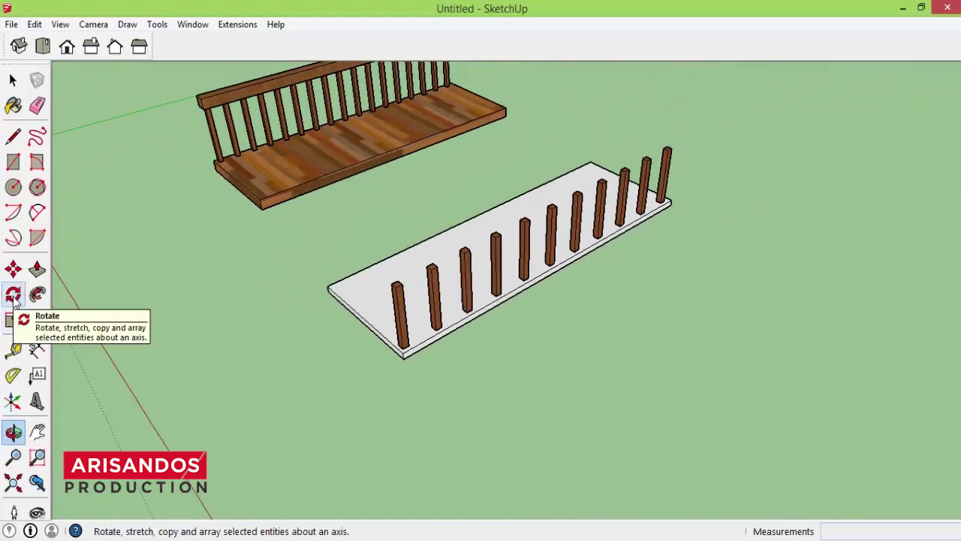
{"action": "scroll", "coordinate": [145, 339], "scroll_direction": "down", "scroll_amount": 5}
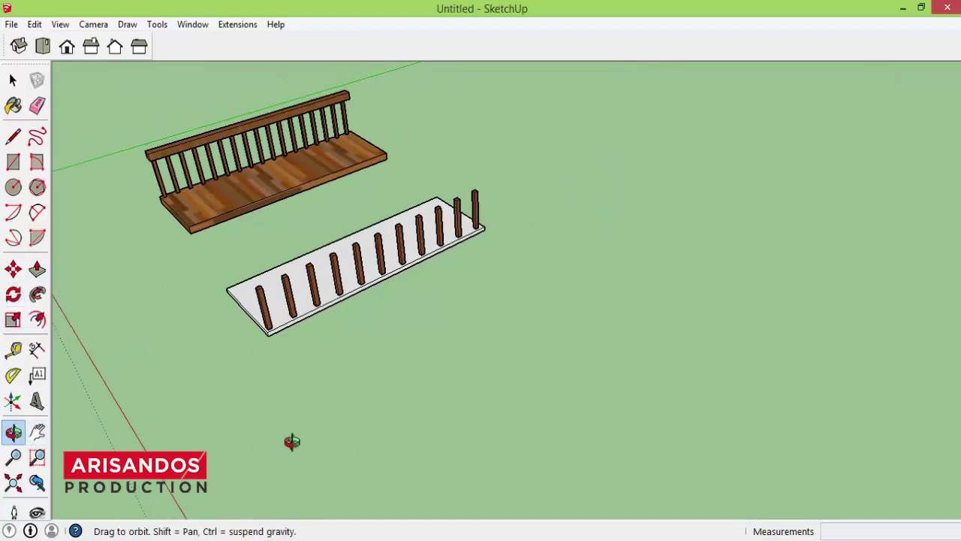
{"action": "mouse_move", "coordinate": [290, 440]}
{"action": "left_mouse_down"}
{"action": "mouse_move", "coordinate": [440, 420]}
{"action": "mouse_move", "coordinate": [433, 396]}
{"action": "left_mouse_up"}
{"action": "mouse_move", "coordinate": [663, 387]}
{"action": "left_mouse_down"}
{"action": "mouse_move", "coordinate": [586, 423]}
{"action": "mouse_move", "coordinate": [354, 438]}
{"action": "left_mouse_up"}
{"action": "left_click", "coordinate": [38, 432]}
{"action": "left_click_drag", "start_coordinate": [629, 350], "coordinate": [405, 268]}
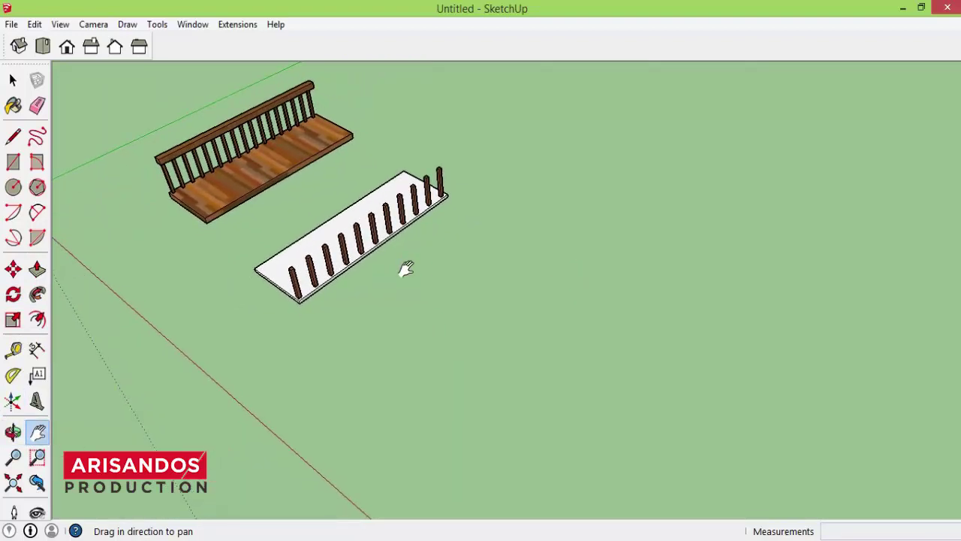
{"action": "scroll", "coordinate": [405, 268], "scroll_direction": "up", "scroll_amount": 3}
{"action": "left_click", "coordinate": [12, 186]}
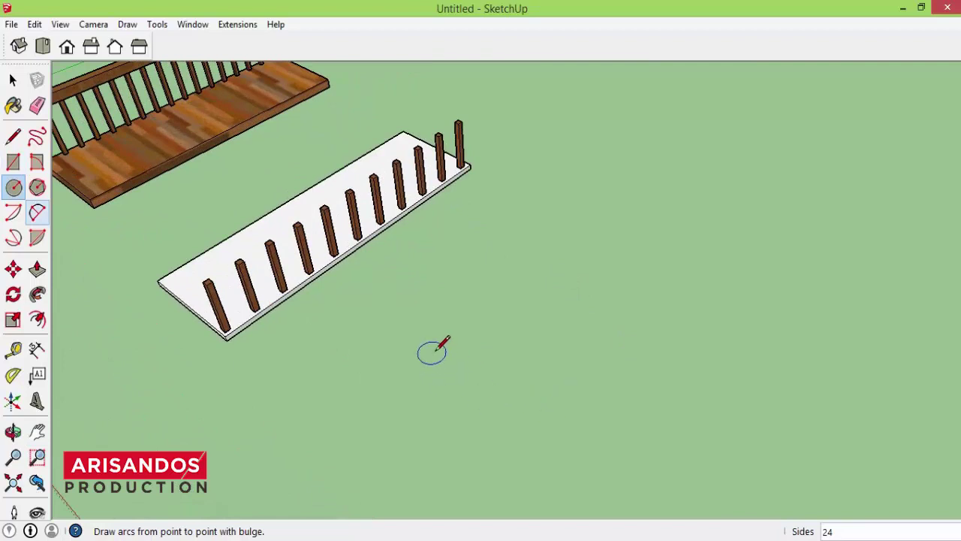
- Draw a circle of about 0,79 m radius on the ground beside the post slab
{"action": "left_click", "coordinate": [486, 344]}
{"action": "left_click", "coordinate": [576, 381]}
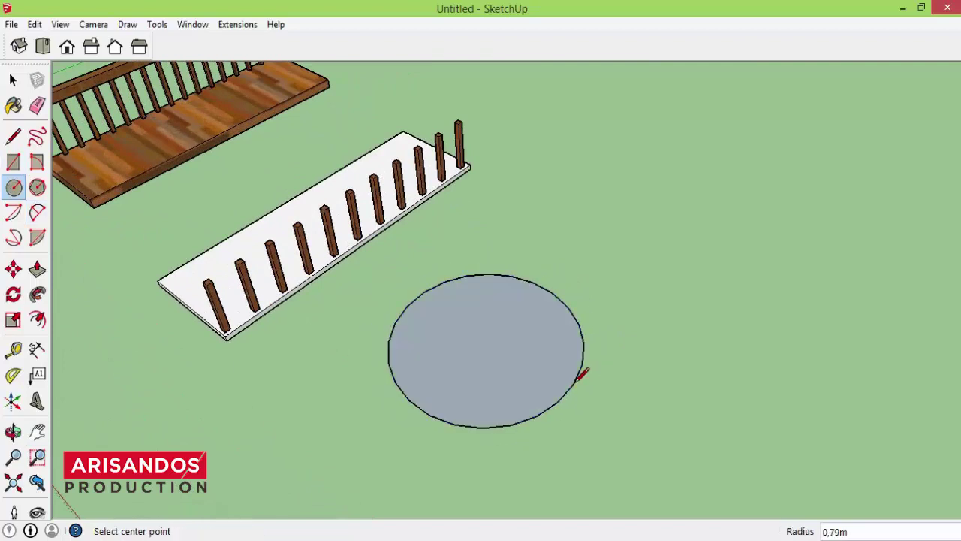
{"action": "left_click", "coordinate": [13, 136]}
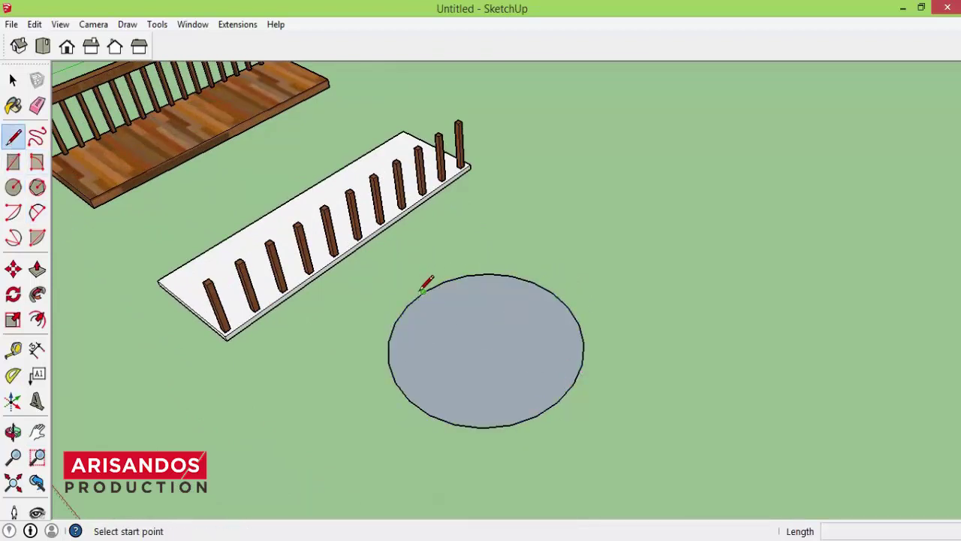
{"action": "key", "text": "o"}
{"action": "left_click_drag", "start_coordinate": [383, 427], "coordinate": [371, 365]}
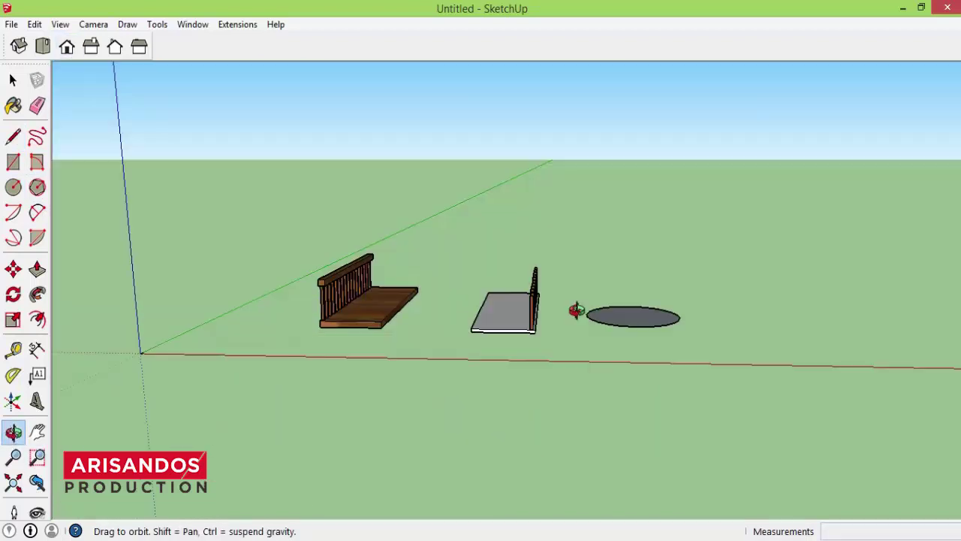
{"action": "mouse_move", "coordinate": [576, 311]}
{"action": "left_mouse_down"}
{"action": "mouse_move", "coordinate": [575, 468]}
{"action": "mouse_move", "coordinate": [683, 385]}
{"action": "left_mouse_up"}
- Draw a 1,56 m line edge to edge across the circle, then orbit to a top view
{"action": "key", "text": "l"}
{"action": "left_click", "coordinate": [556, 304]}
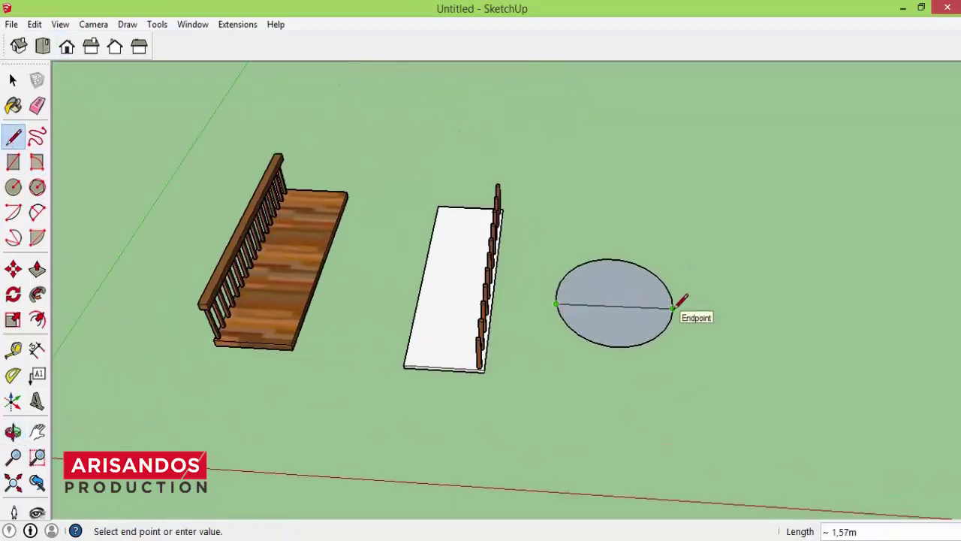
{"action": "scroll", "coordinate": [675, 306], "scroll_direction": "up", "scroll_amount": 3}
{"action": "scroll", "coordinate": [675, 305], "scroll_direction": "up", "scroll_amount": 3}
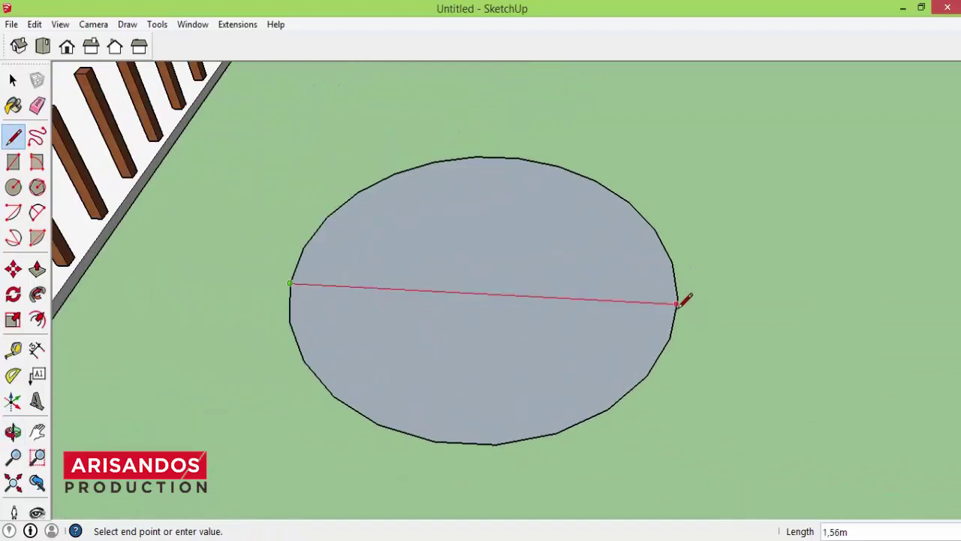
{"action": "left_click", "coordinate": [681, 298]}
{"action": "scroll", "coordinate": [493, 304], "scroll_direction": "down", "scroll_amount": 3}
{"action": "left_click", "coordinate": [12, 431]}
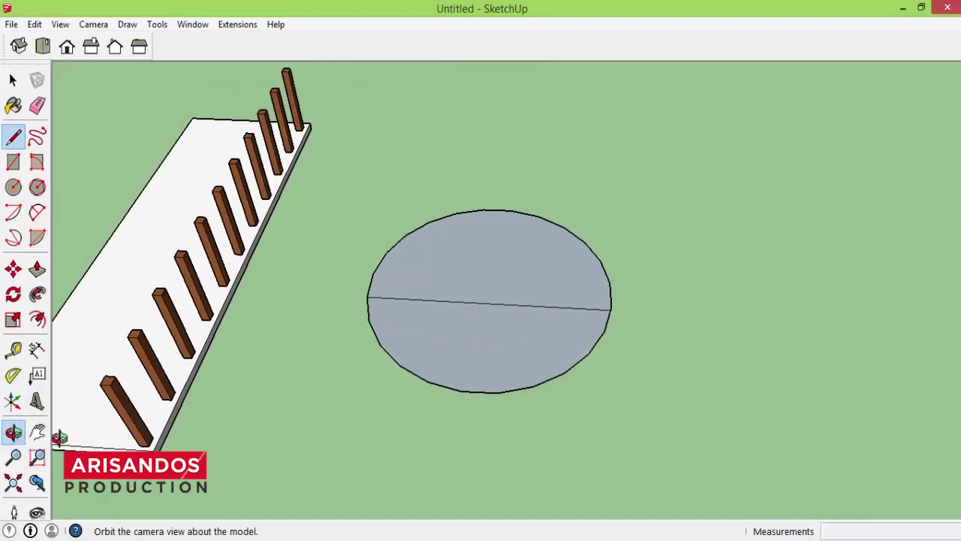
{"action": "mouse_move", "coordinate": [412, 353]}
{"action": "left_mouse_down"}
{"action": "mouse_move", "coordinate": [416, 470]}
{"action": "mouse_move", "coordinate": [506, 405]}
{"action": "mouse_move", "coordinate": [517, 408]}
{"action": "left_mouse_up"}
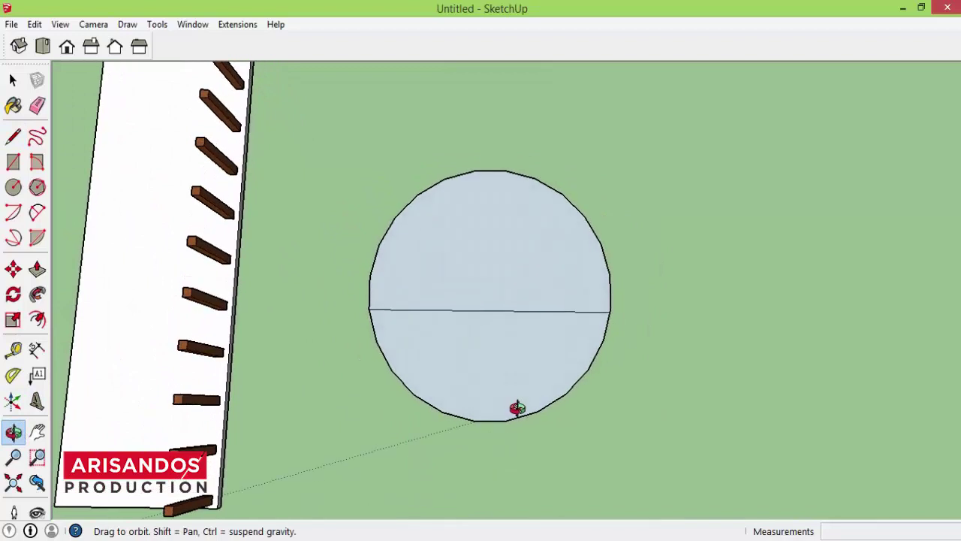
{"action": "scroll", "coordinate": [530, 389], "scroll_direction": "up", "scroll_amount": 2}
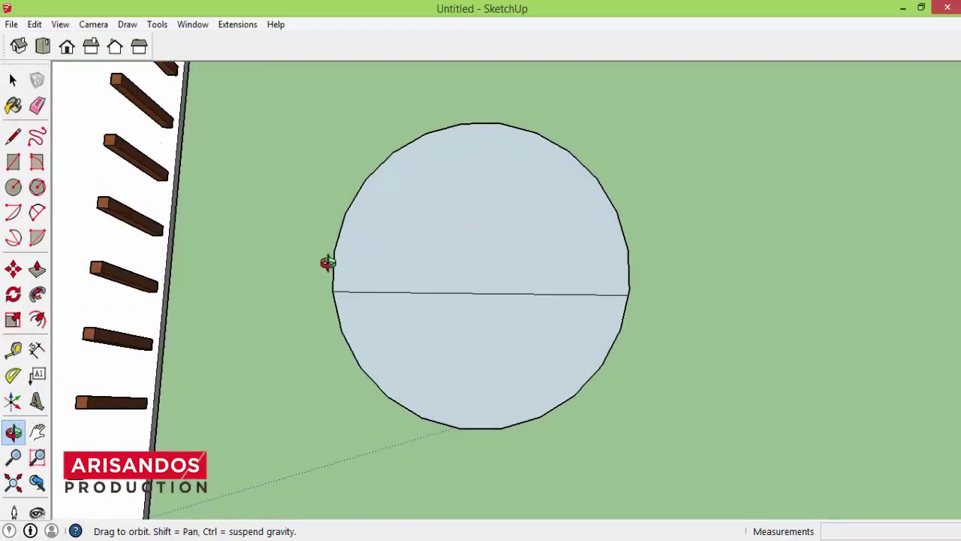
- Draw a second line across the circle, redrawing it once after an undo
{"action": "left_click", "coordinate": [12, 79]}
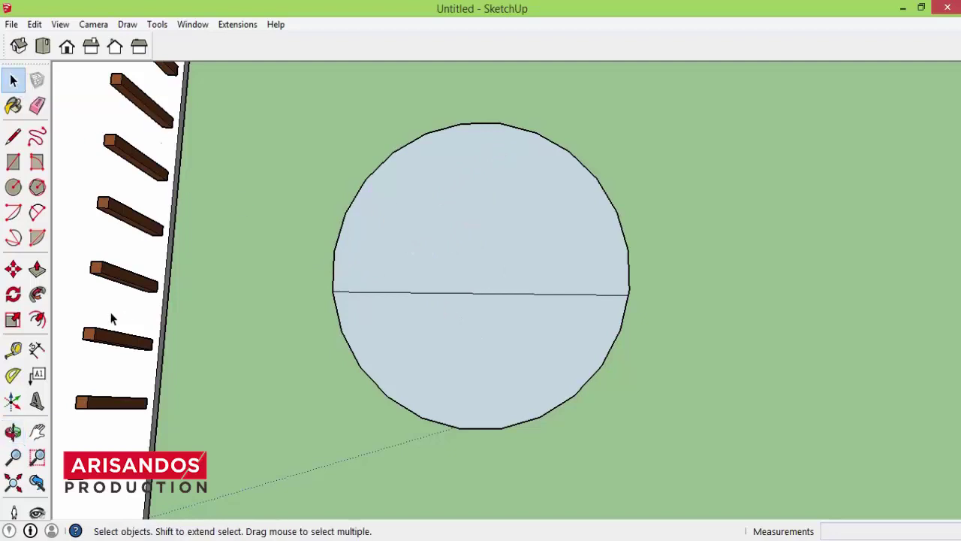
{"action": "key", "text": "l"}
{"action": "left_click", "coordinate": [334, 269]}
{"action": "left_click", "coordinate": [629, 270]}
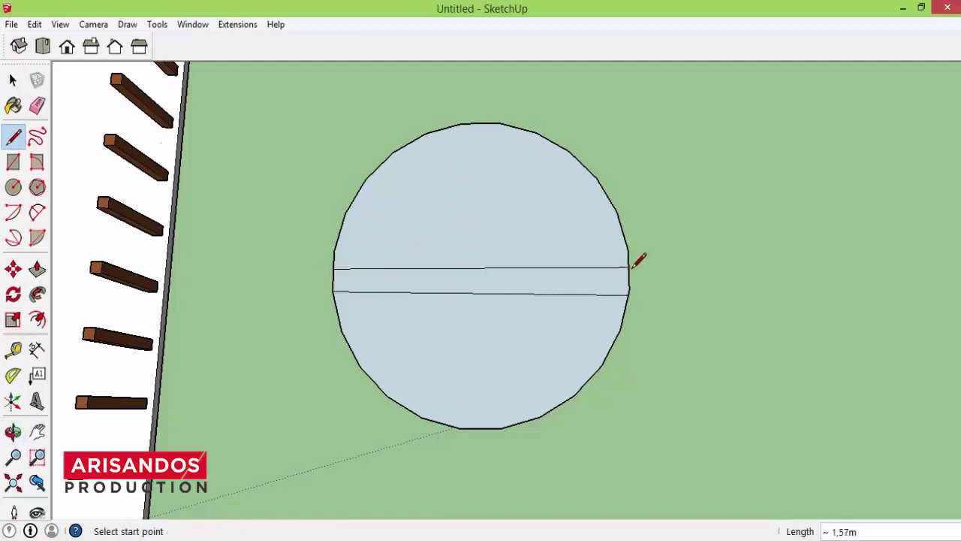
{"action": "key", "text": "ctrl+z"}
{"action": "left_click", "coordinate": [333, 269]}
{"action": "left_click", "coordinate": [628, 270]}
{"action": "key", "text": "Escape"}
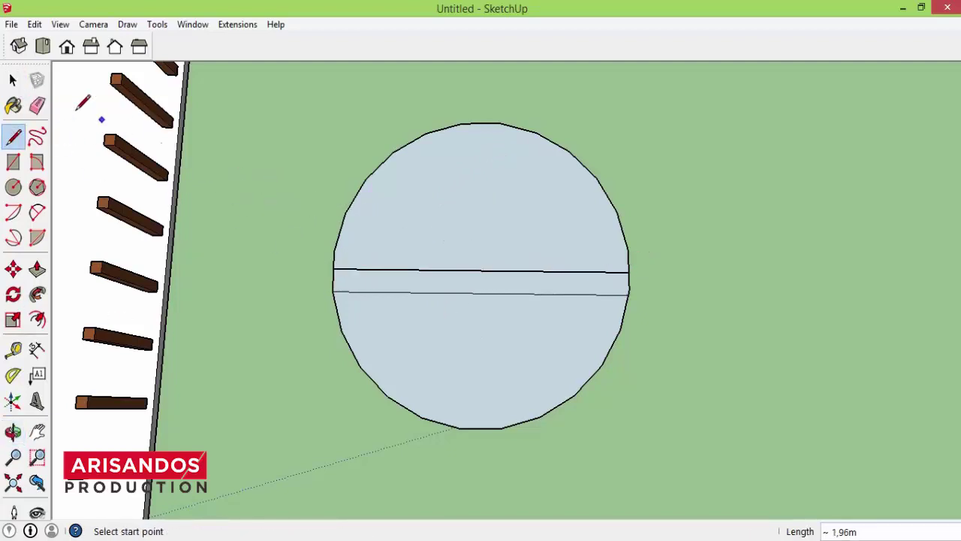
- Erase the lower line across the circle and select the remaining dividing line
{"action": "left_click", "coordinate": [37, 105]}
{"action": "left_click", "coordinate": [480, 293]}
{"action": "scroll", "coordinate": [473, 319], "scroll_direction": "down", "scroll_amount": 1}
{"action": "scroll", "coordinate": [473, 319], "scroll_direction": "up", "scroll_amount": 1}
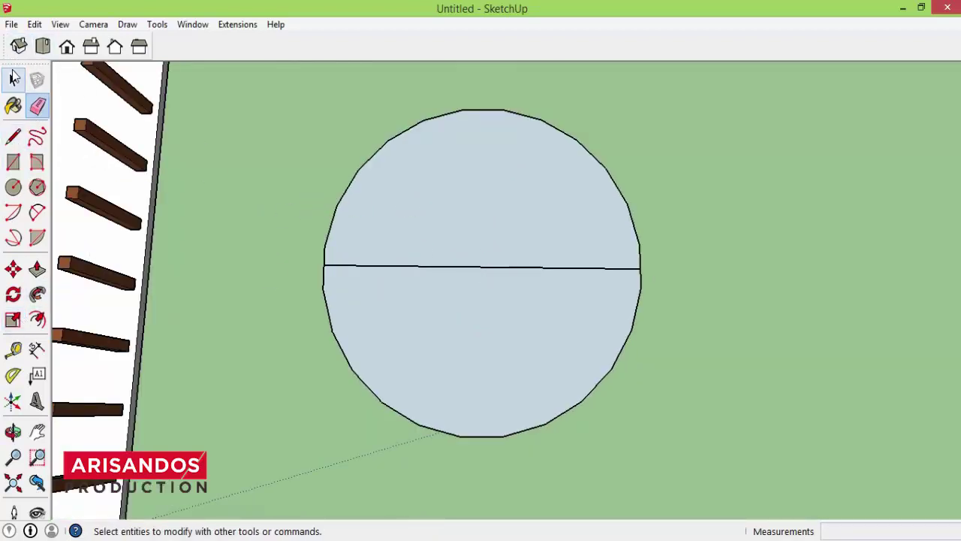
{"action": "left_click", "coordinate": [13, 79]}
{"action": "double_click", "coordinate": [469, 267]}
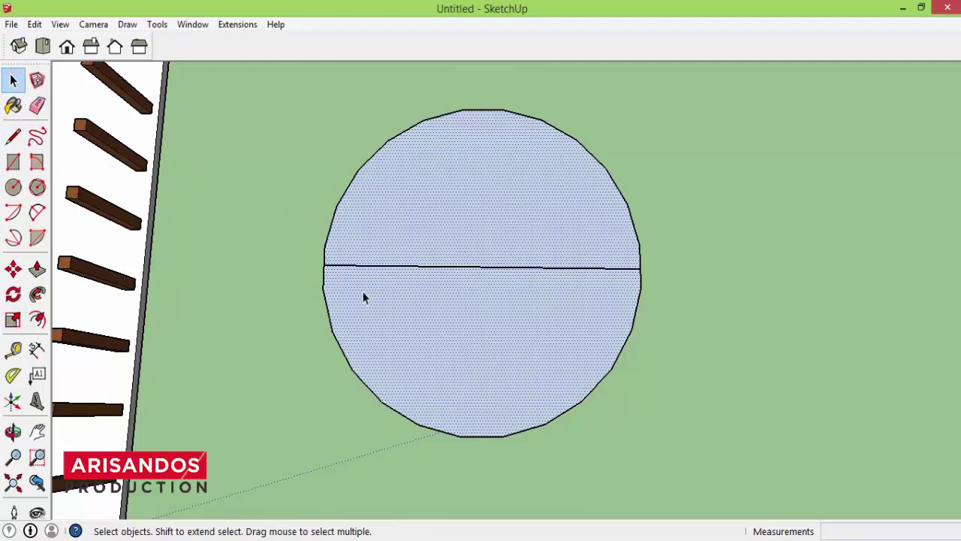
{"action": "left_click", "coordinate": [375, 266]}
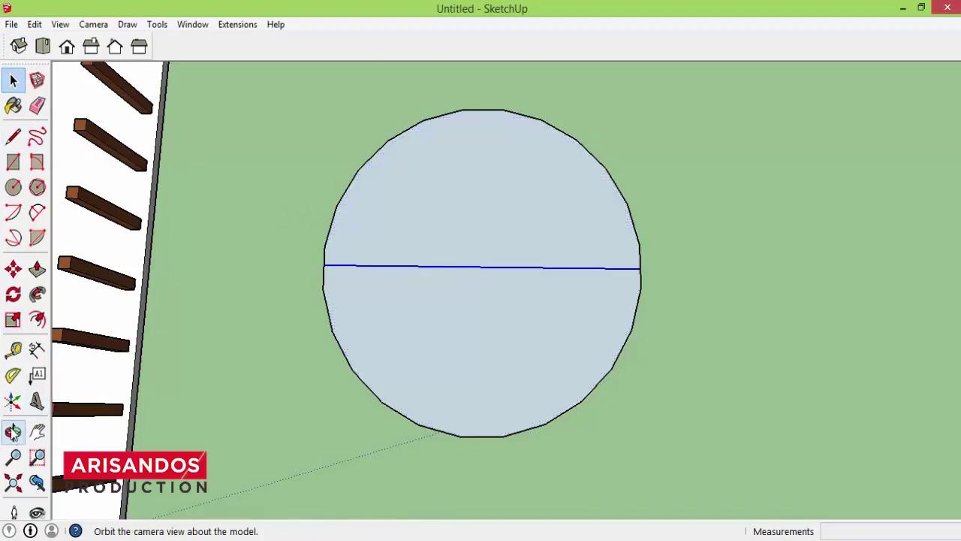
- Draw a vertical line from the circle's top to bottom and erase the horizontal line
{"action": "left_click", "coordinate": [13, 136]}
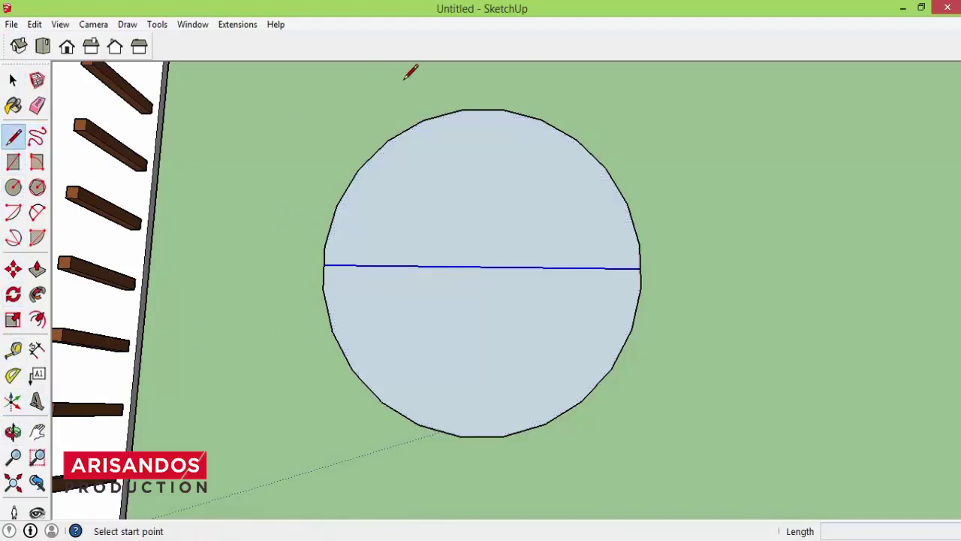
{"action": "left_click", "coordinate": [483, 110]}
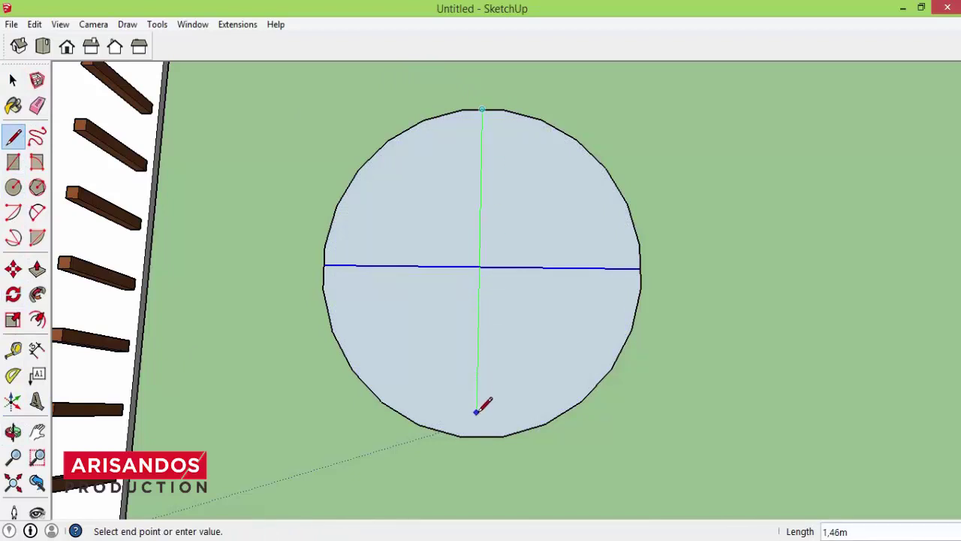
{"action": "left_click", "coordinate": [478, 435]}
{"action": "left_click", "coordinate": [37, 105]}
{"action": "left_click", "coordinate": [524, 267]}
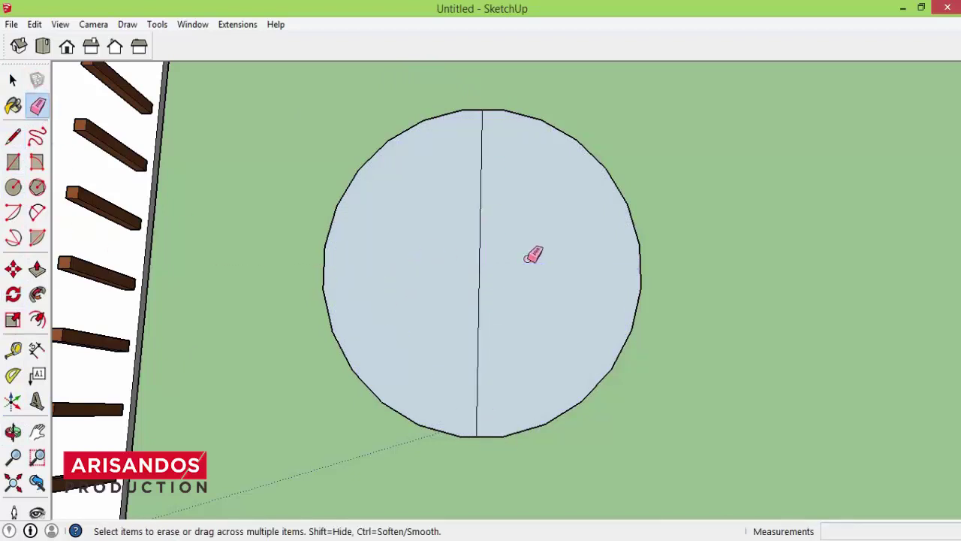
{"action": "scroll", "coordinate": [394, 278], "scroll_direction": "up", "scroll_amount": 2}
- Draw a new horizontal line from the circle's left edge to its right edge
{"action": "left_click", "coordinate": [13, 136]}
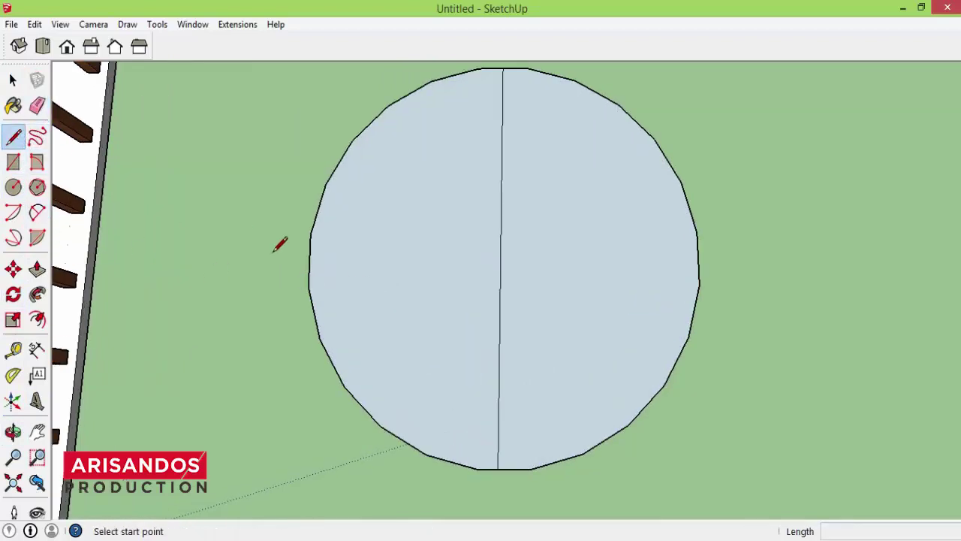
{"action": "scroll", "coordinate": [308, 259], "scroll_direction": "up", "scroll_amount": 1}
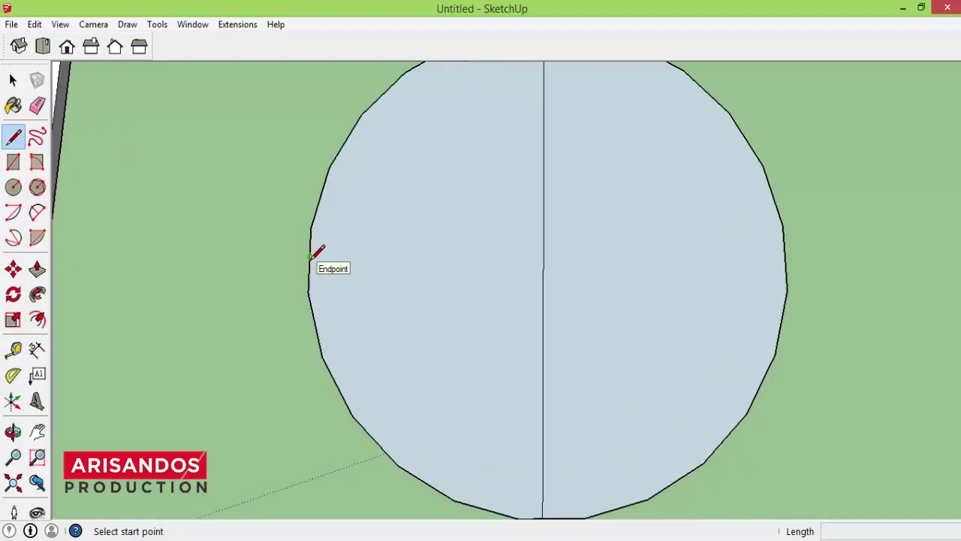
{"action": "scroll", "coordinate": [310, 255], "scroll_direction": "up", "scroll_amount": 1}
{"action": "left_click", "coordinate": [309, 256]}
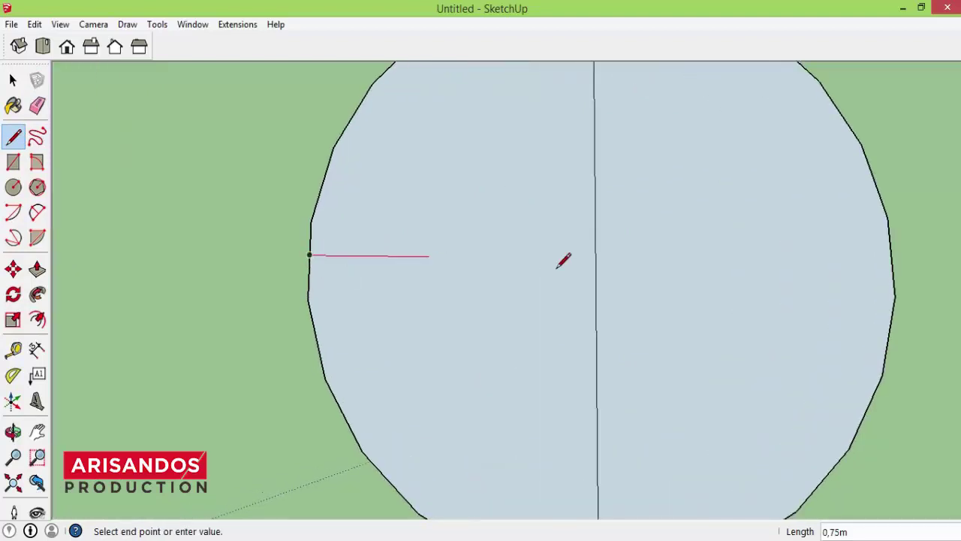
{"action": "left_click", "coordinate": [894, 261]}
{"action": "scroll", "coordinate": [375, 290], "scroll_direction": "down", "scroll_amount": 2}
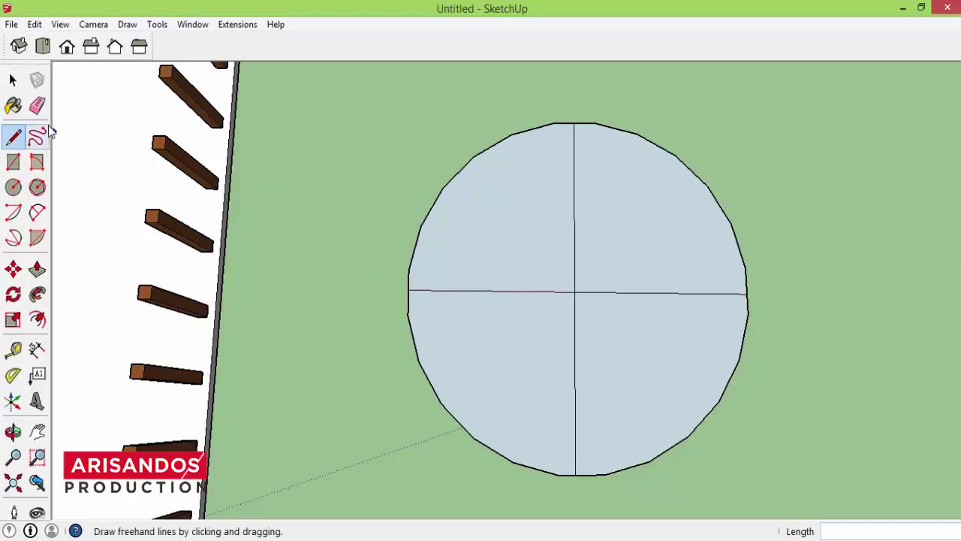
- Erase both halves of the vertical line and select the horizontal diameter
{"action": "left_click", "coordinate": [36, 105]}
{"action": "left_click", "coordinate": [575, 225]}
{"action": "left_click", "coordinate": [575, 319]}
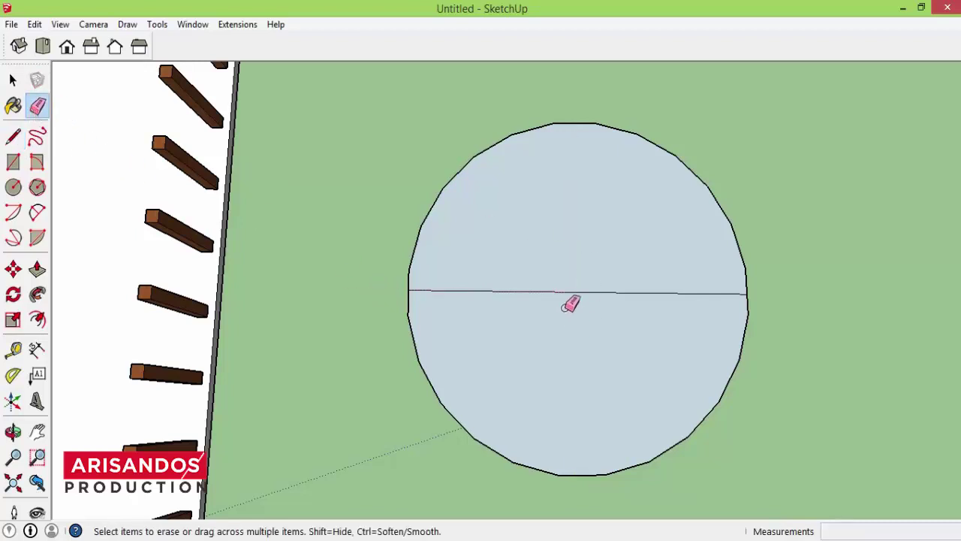
{"action": "scroll", "coordinate": [542, 305], "scroll_direction": "up", "scroll_amount": 2}
{"action": "scroll", "coordinate": [541, 303], "scroll_direction": "down", "scroll_amount": 2}
{"action": "scroll", "coordinate": [517, 305], "scroll_direction": "up", "scroll_amount": 1}
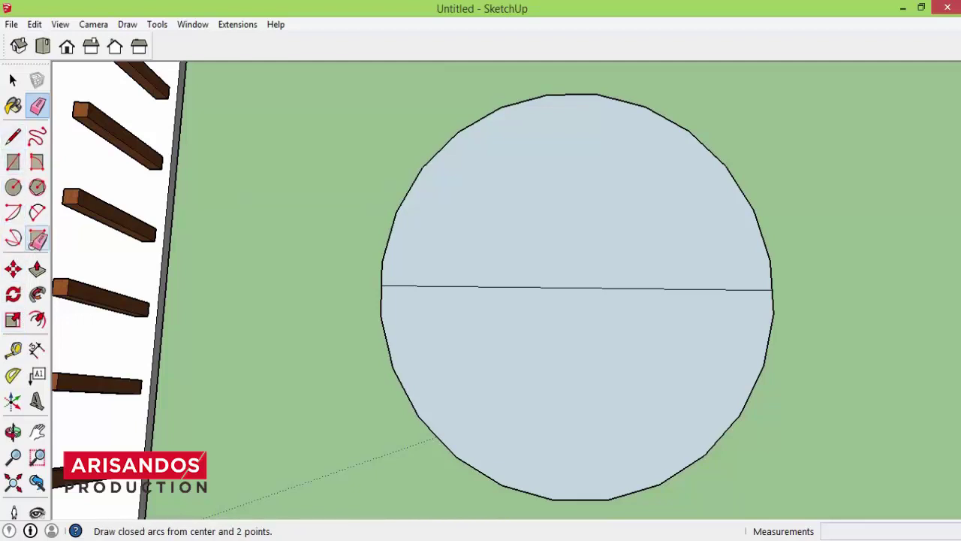
{"action": "left_click", "coordinate": [13, 79]}
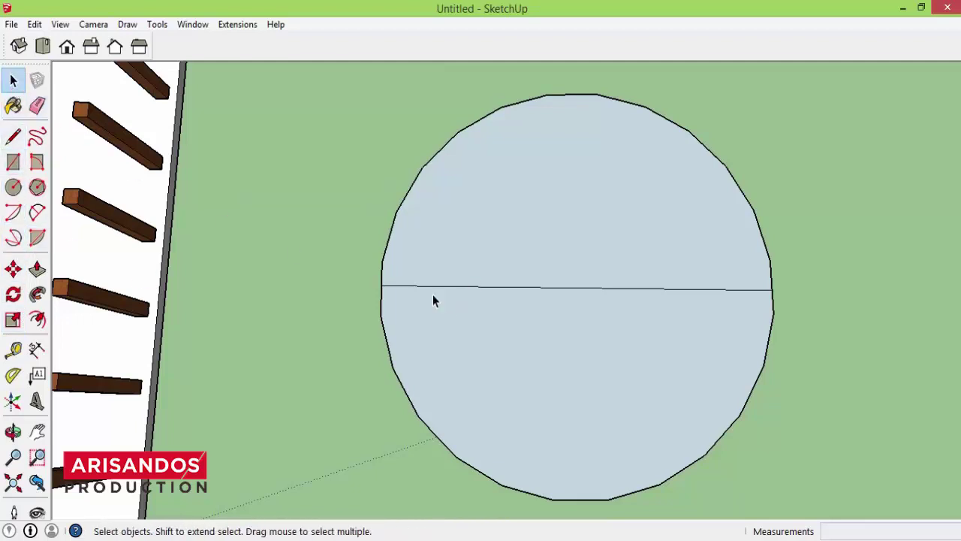
{"action": "left_click", "coordinate": [502, 287]}
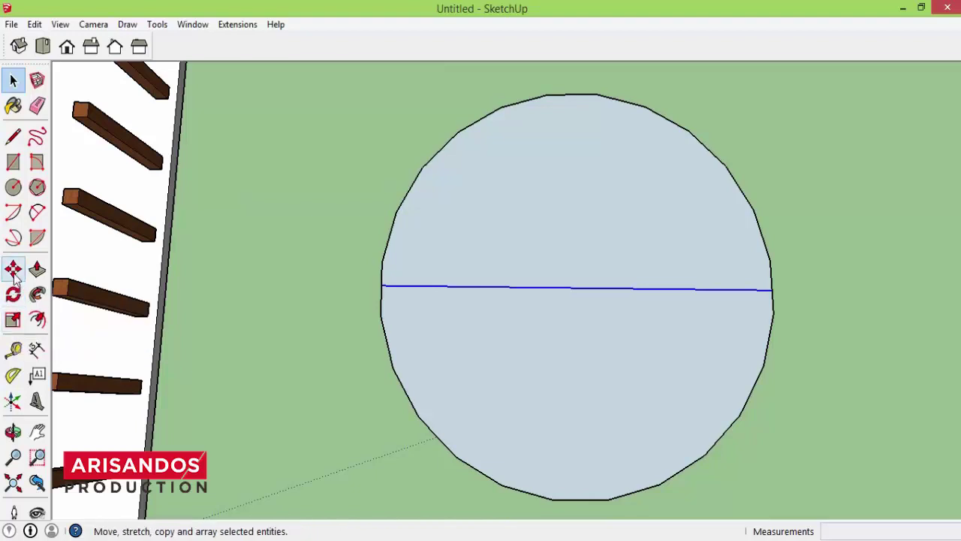
{"action": "left_click", "coordinate": [13, 293]}
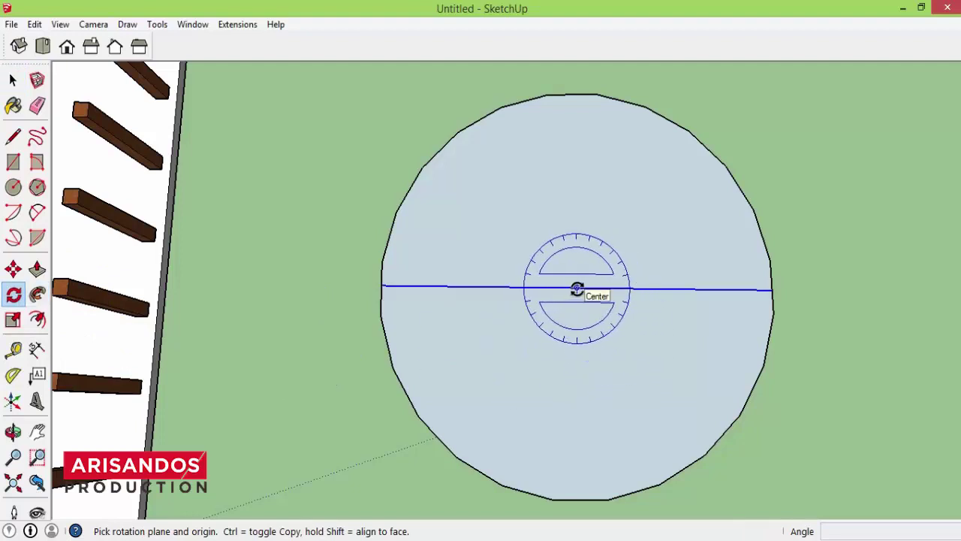
{"action": "left_click", "coordinate": [577, 288]}
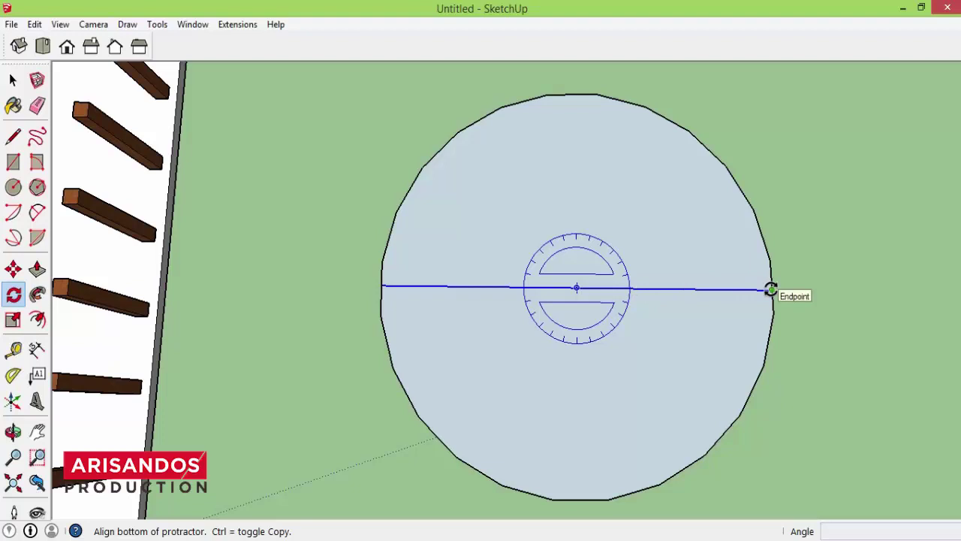
{"action": "left_click", "coordinate": [770, 289]}
{"action": "type", "text": "90"}
{"action": "key", "text": "Return"}
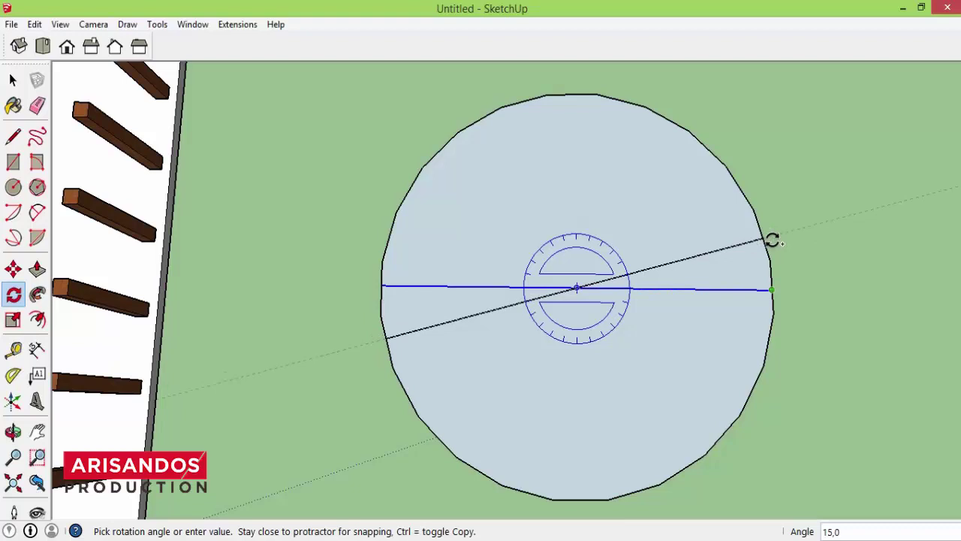
{"action": "left_click", "coordinate": [771, 240]}
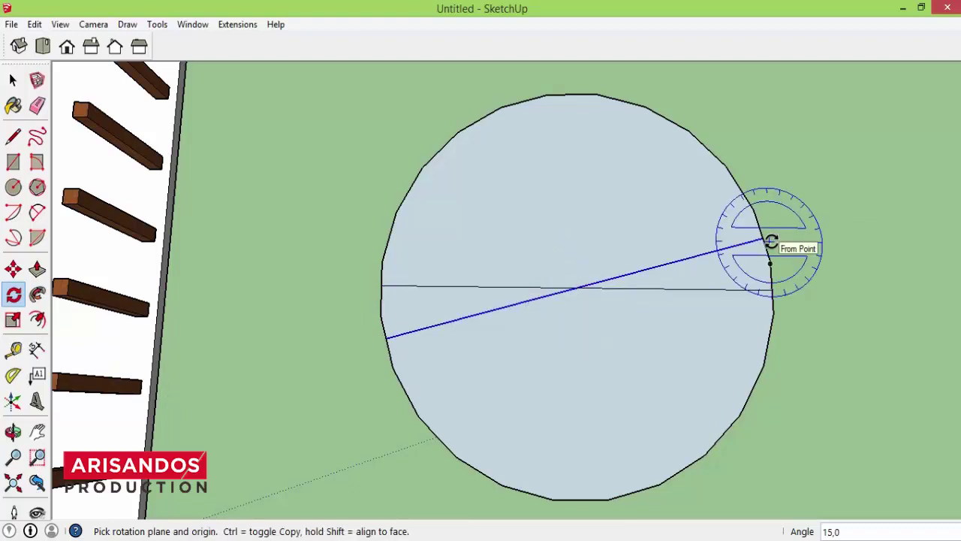
{"action": "type", "text": "x12"}
{"action": "key", "text": "Return"}
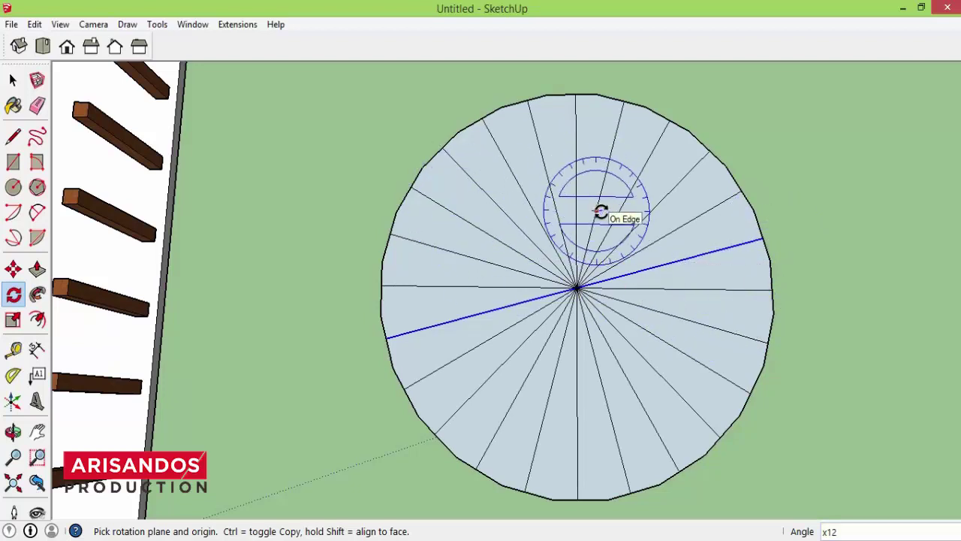
{"action": "key", "text": "ctrl+z"}
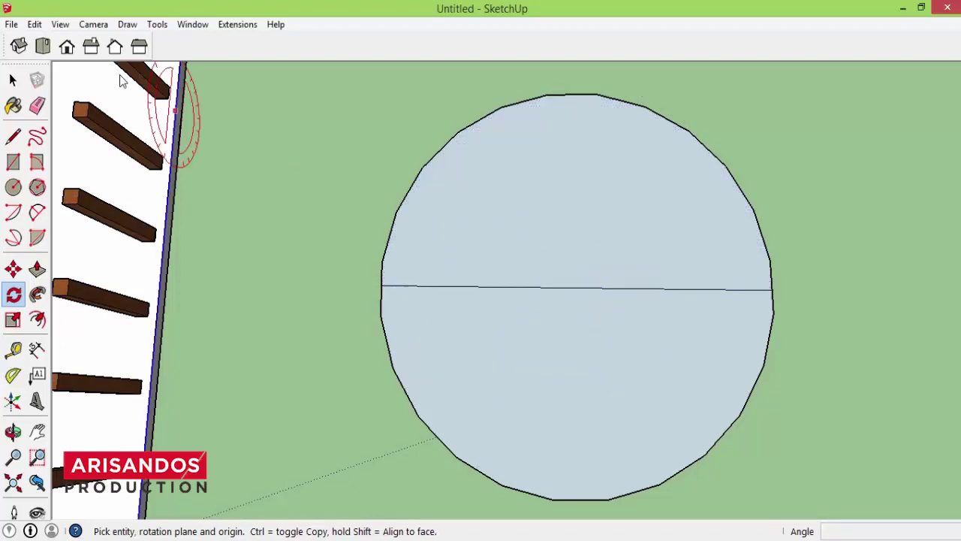
- Rotate-copy the horizontal diameter about the circle's centre in 30° steps, six times
{"action": "left_click", "coordinate": [12, 80]}
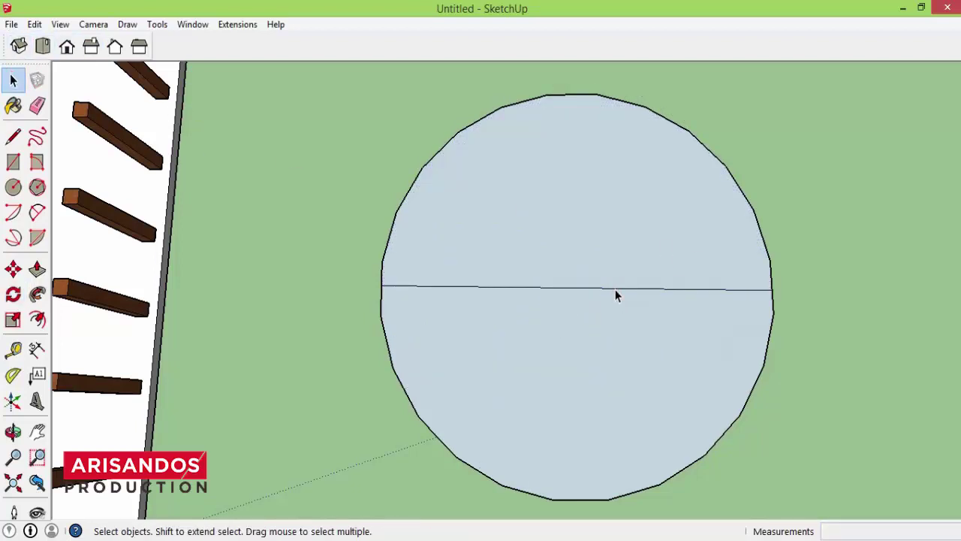
{"action": "left_click", "coordinate": [614, 289]}
{"action": "left_click", "coordinate": [13, 294]}
{"action": "left_click", "coordinate": [577, 288]}
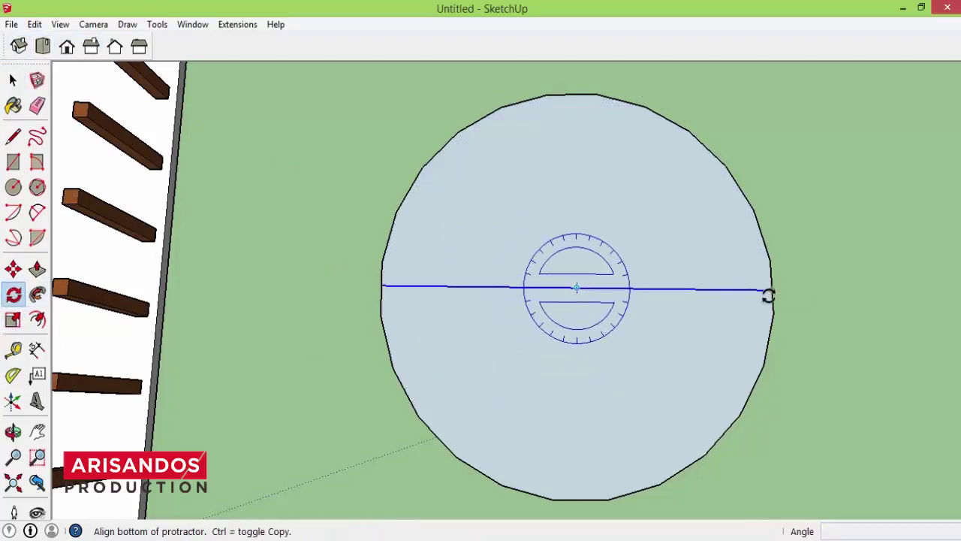
{"action": "left_click", "coordinate": [772, 289]}
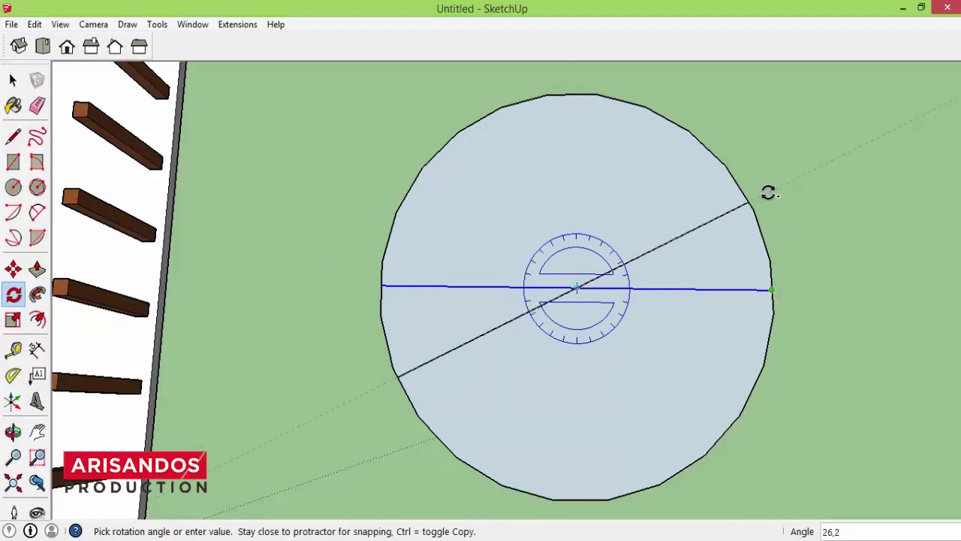
{"action": "left_click", "coordinate": [768, 193]}
{"action": "type", "text": "x"}
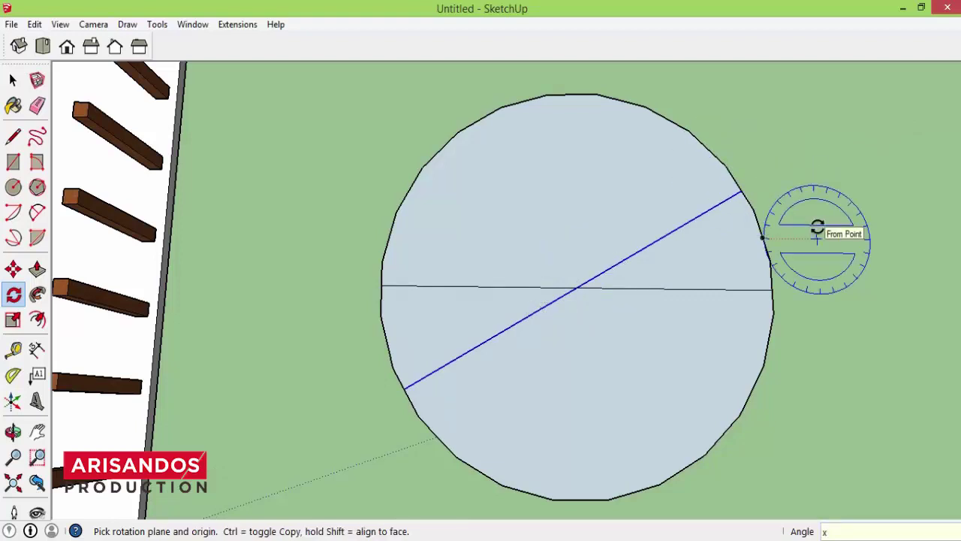
{"action": "type", "text": "6"}
{"action": "key", "text": "Return"}
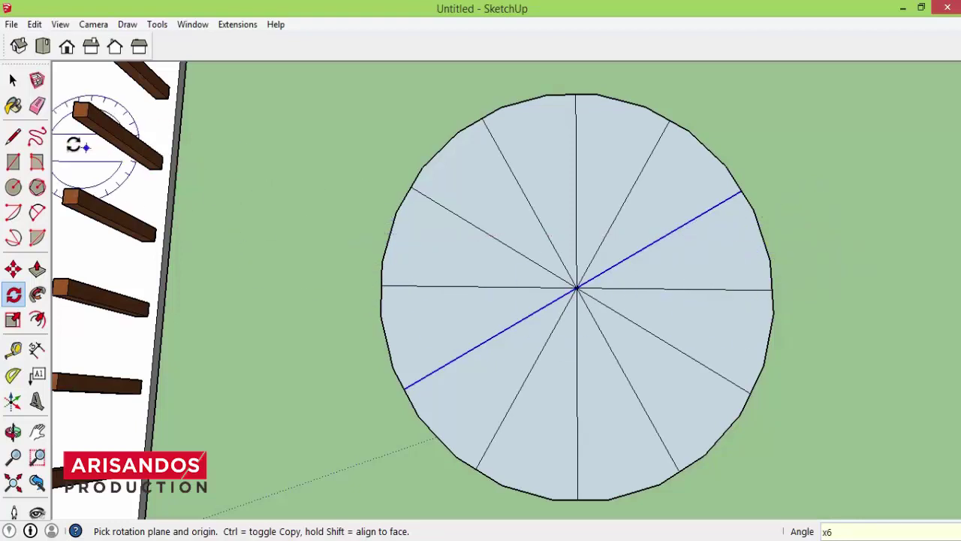
- Zoom out and tilt the view to see the wedge-divided disc at an angle
{"action": "left_click", "coordinate": [13, 80]}
{"action": "scroll", "coordinate": [357, 230], "scroll_direction": "down", "scroll_amount": 3}
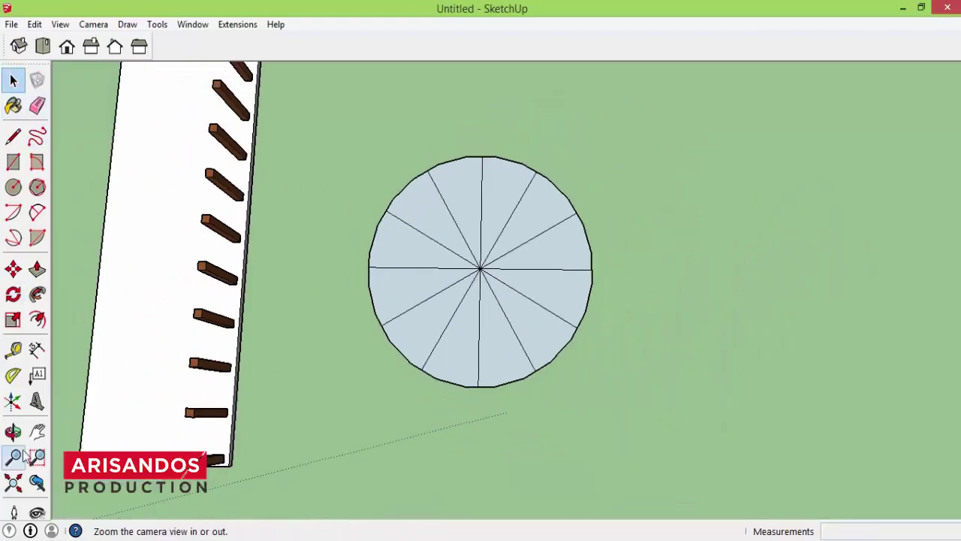
{"action": "left_click", "coordinate": [13, 432]}
{"action": "mouse_move", "coordinate": [410, 372]}
{"action": "left_mouse_down"}
{"action": "mouse_move", "coordinate": [435, 297]}
{"action": "mouse_move", "coordinate": [431, 193]}
{"action": "mouse_move", "coordinate": [461, 271]}
{"action": "mouse_move", "coordinate": [494, 279]}
{"action": "mouse_move", "coordinate": [469, 262]}
{"action": "left_mouse_up"}
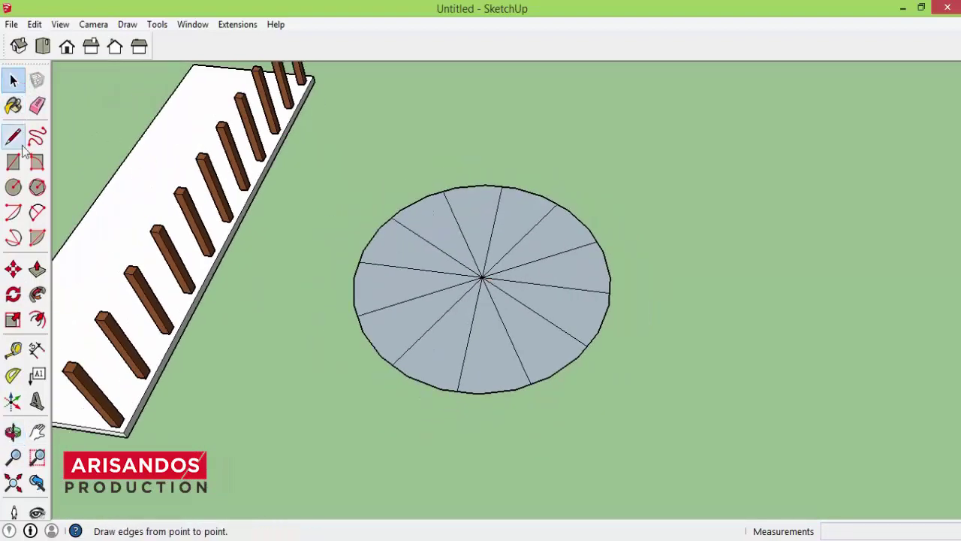
- Draw a 0.28 m radius circle centred on the disc's centre
{"action": "left_click", "coordinate": [13, 187]}
{"action": "left_click", "coordinate": [481, 277]}
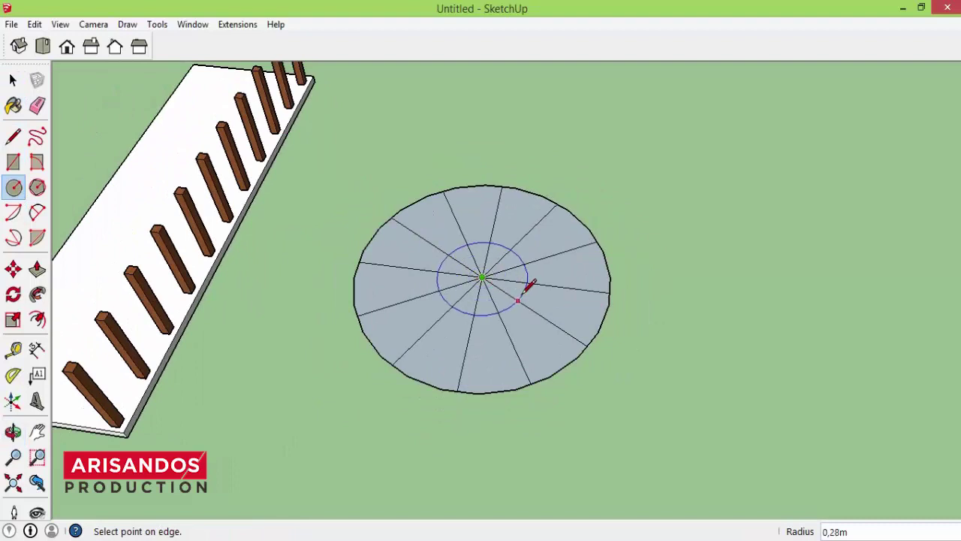
{"action": "left_click", "coordinate": [527, 283]}
{"action": "left_click", "coordinate": [14, 80]}
- Box-select the whole disc, make it a group, and open the group for editing
{"action": "left_click", "coordinate": [13, 81]}
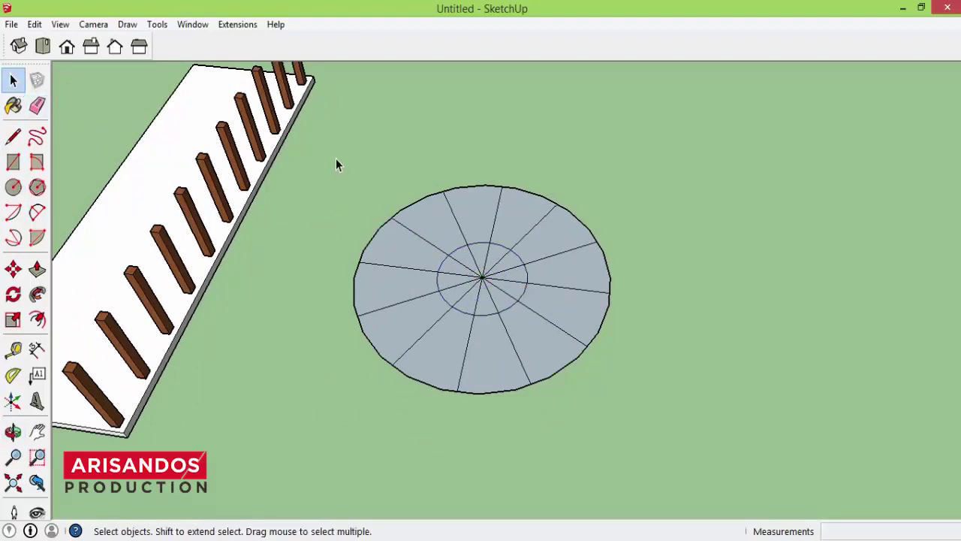
{"action": "left_click_drag", "start_coordinate": [336, 133], "coordinate": [698, 430]}
{"action": "right_click", "coordinate": [564, 330]}
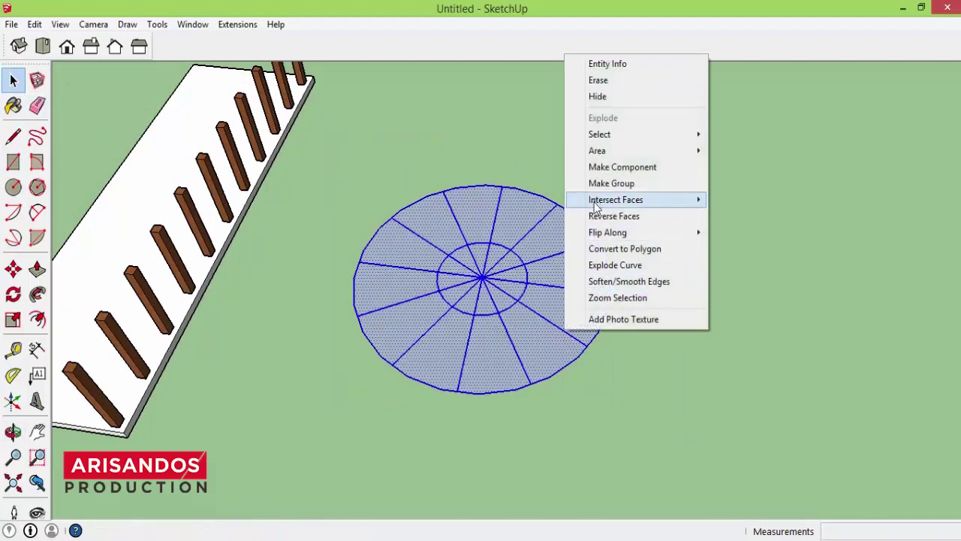
{"action": "left_click", "coordinate": [609, 183]}
{"action": "left_click", "coordinate": [713, 295]}
{"action": "scroll", "coordinate": [578, 331], "scroll_direction": "up", "scroll_amount": 2}
{"action": "scroll", "coordinate": [573, 330], "scroll_direction": "up", "scroll_amount": 2}
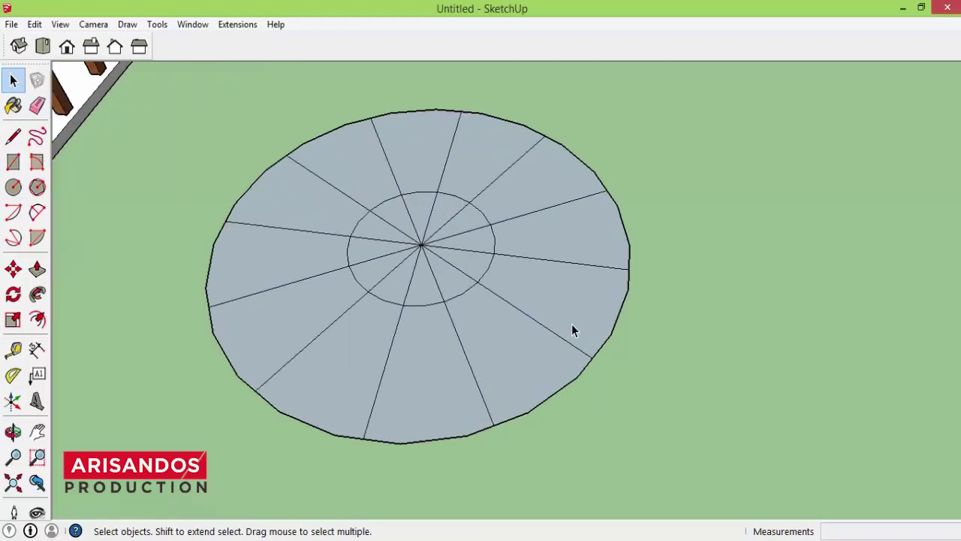
{"action": "left_click", "coordinate": [518, 283]}
{"action": "double_click", "coordinate": [518, 283]}
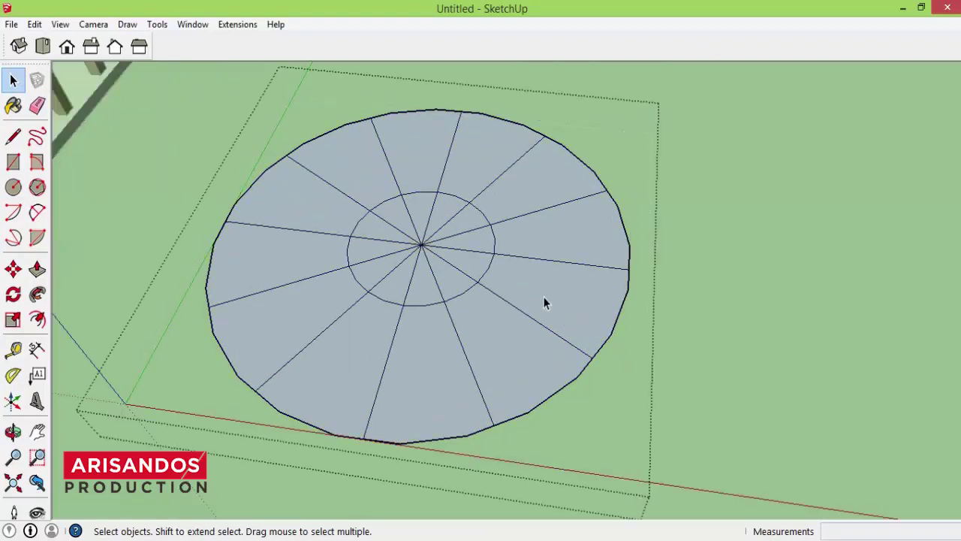
- Copy one outer wedge face and paste it in place outside the disc group
{"action": "left_click", "coordinate": [546, 291]}
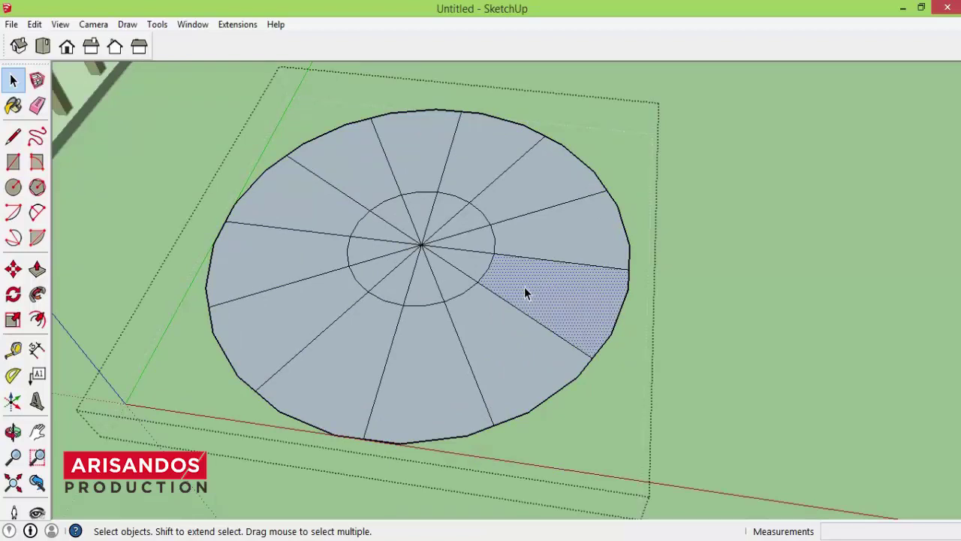
{"action": "left_click", "coordinate": [714, 264]}
{"action": "left_click", "coordinate": [42, 29]}
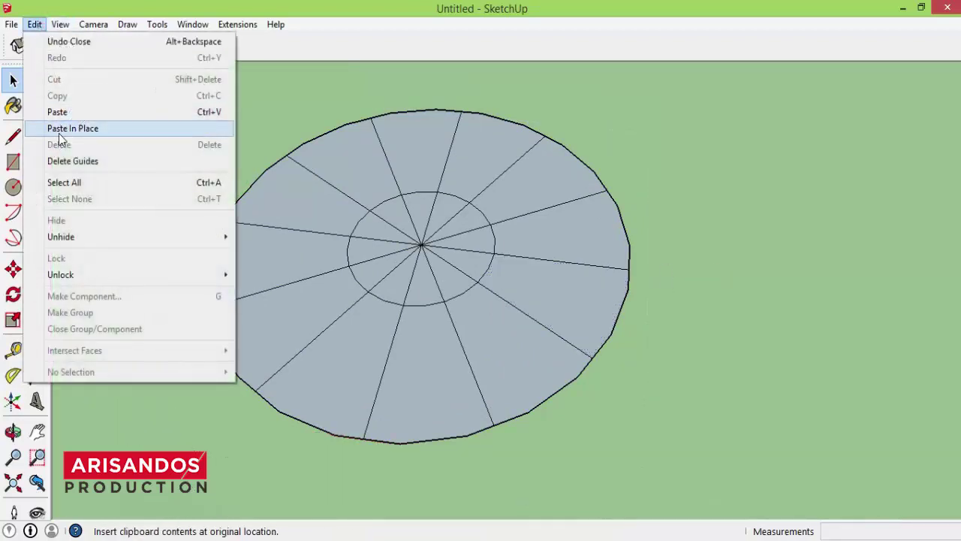
{"action": "left_click", "coordinate": [86, 134]}
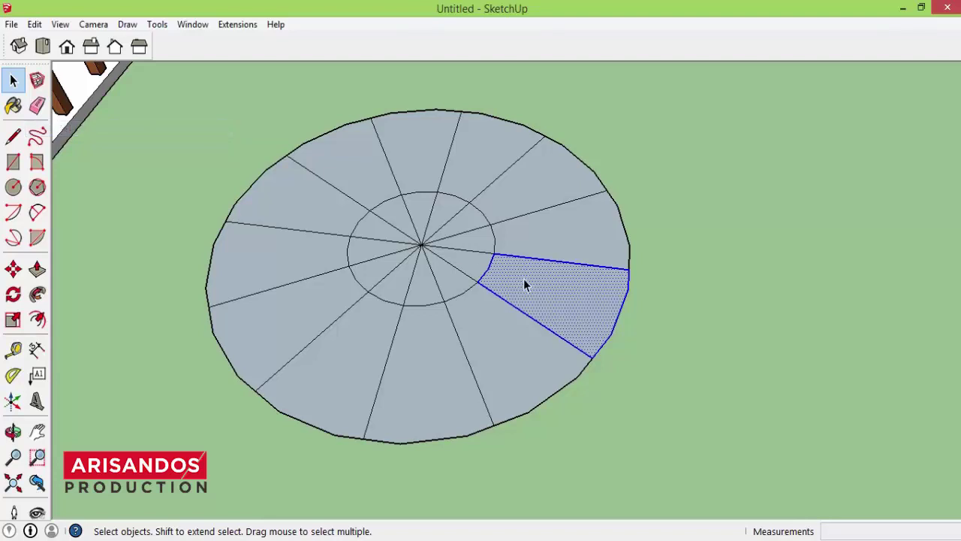
- Push/pull the pasted wedge face up 20 cm into a raised block
{"action": "key", "text": "p"}
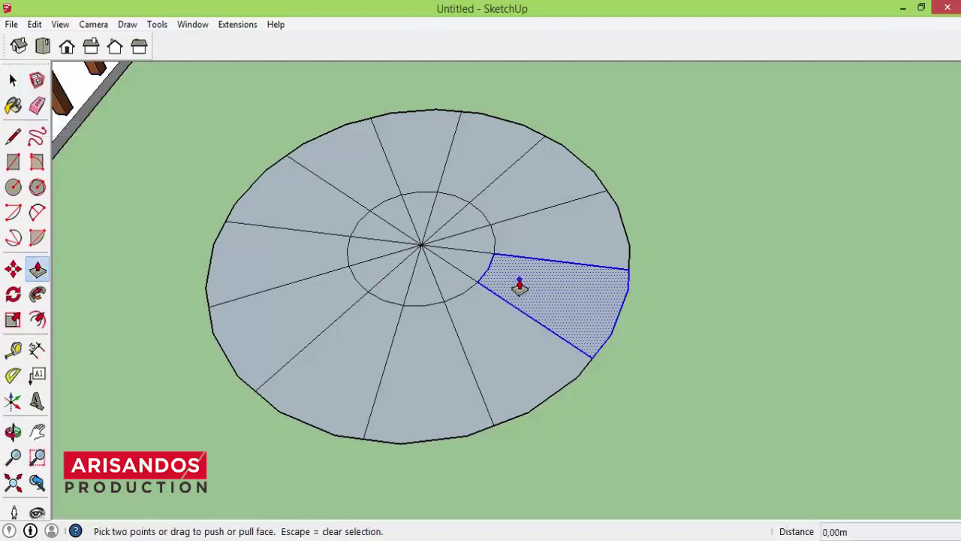
{"action": "left_click", "coordinate": [518, 285]}
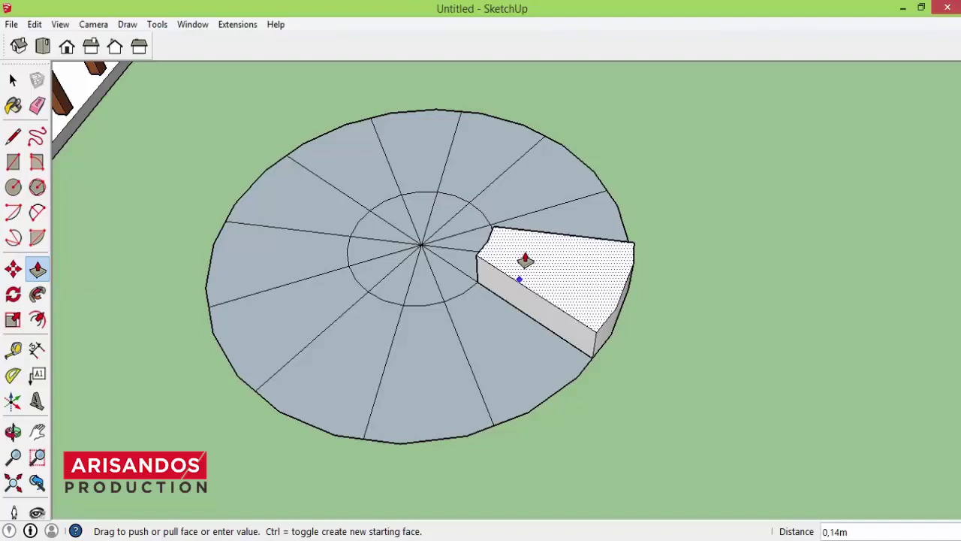
{"action": "type", "text": "20"}
{"action": "key", "text": "Return"}
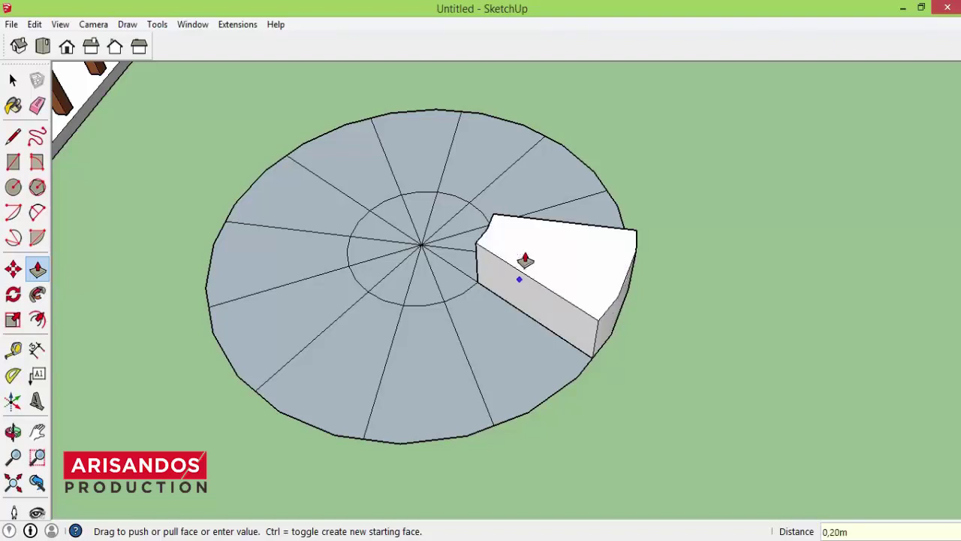
{"action": "mouse_move", "coordinate": [525, 260]}
{"action": "middle_mouse_down"}
{"action": "mouse_move", "coordinate": [656, 338]}
{"action": "mouse_move", "coordinate": [515, 279]}
{"action": "middle_mouse_up"}
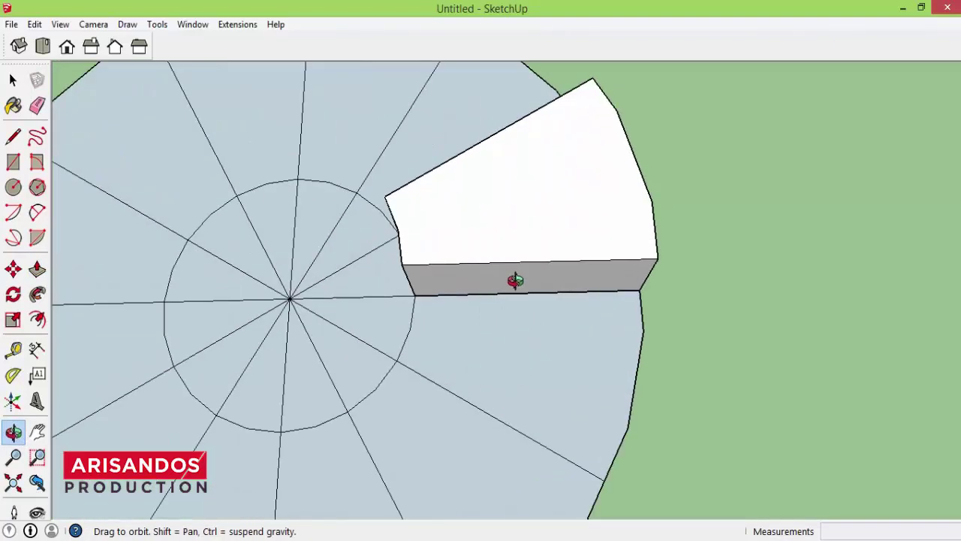
- Select all faces connected to the raised wedge, make them one group, and reselect it
{"action": "left_click", "coordinate": [13, 79]}
{"action": "left_click", "coordinate": [489, 236]}
{"action": "right_click", "coordinate": [494, 236]}
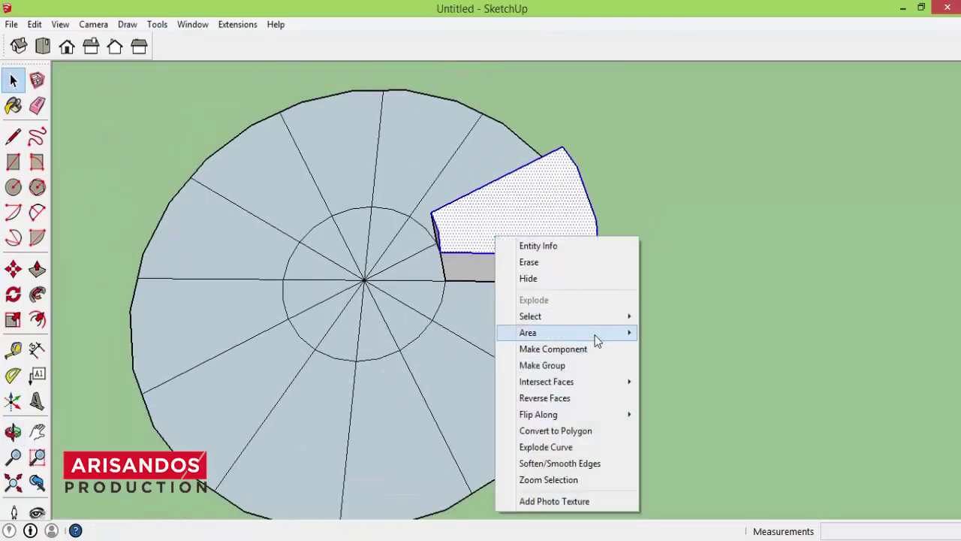
{"action": "left_click", "coordinate": [679, 347]}
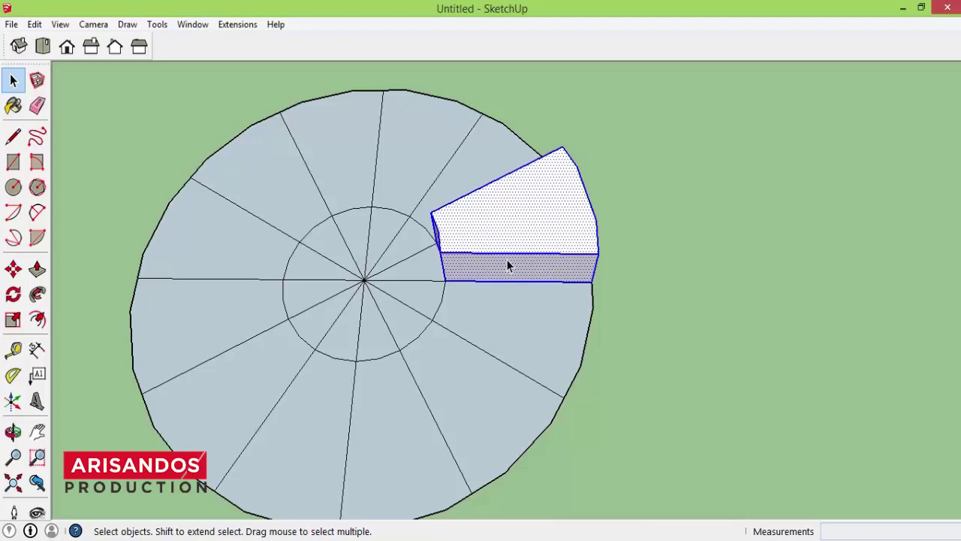
{"action": "right_click", "coordinate": [509, 235]}
{"action": "left_click", "coordinate": [565, 365]}
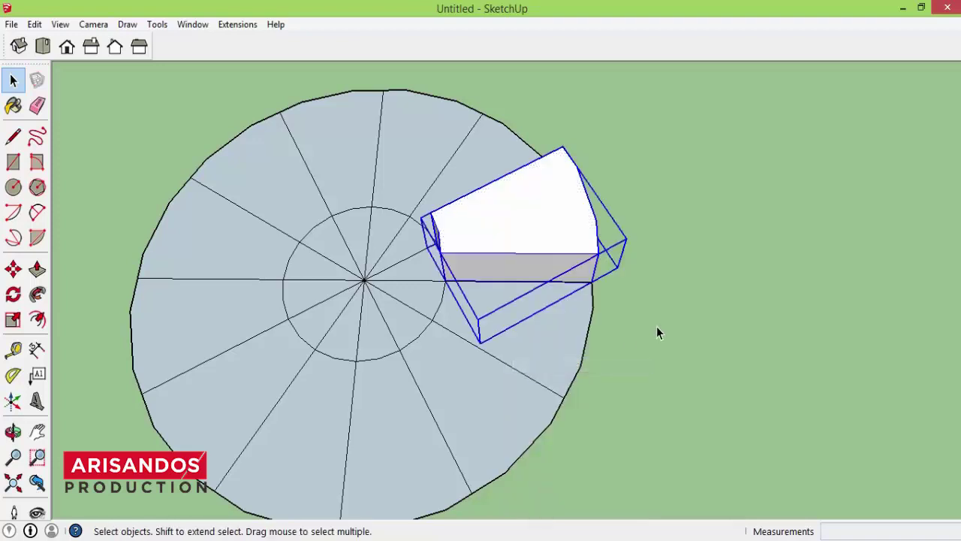
{"action": "scroll", "coordinate": [656, 326], "scroll_direction": "down", "scroll_amount": 1}
{"action": "left_click", "coordinate": [657, 325]}
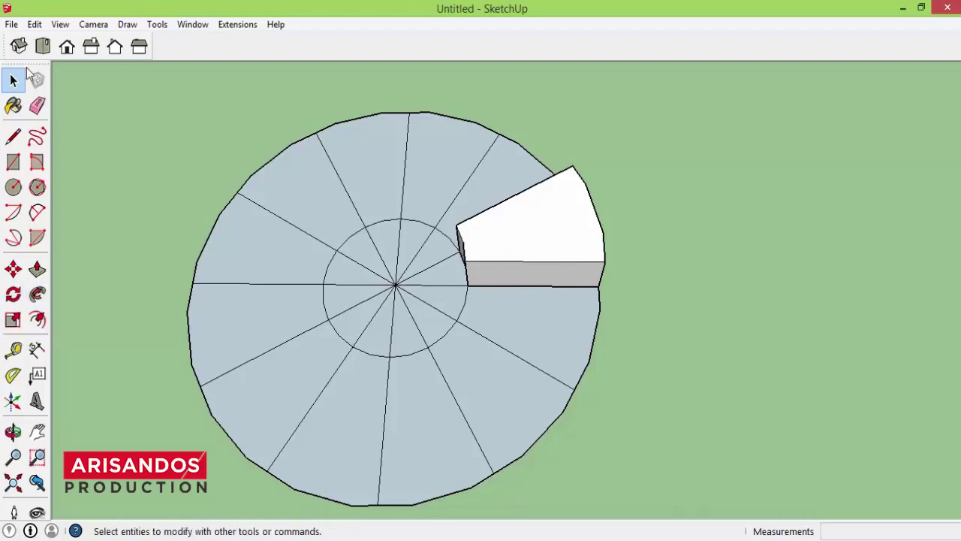
{"action": "left_click", "coordinate": [537, 218]}
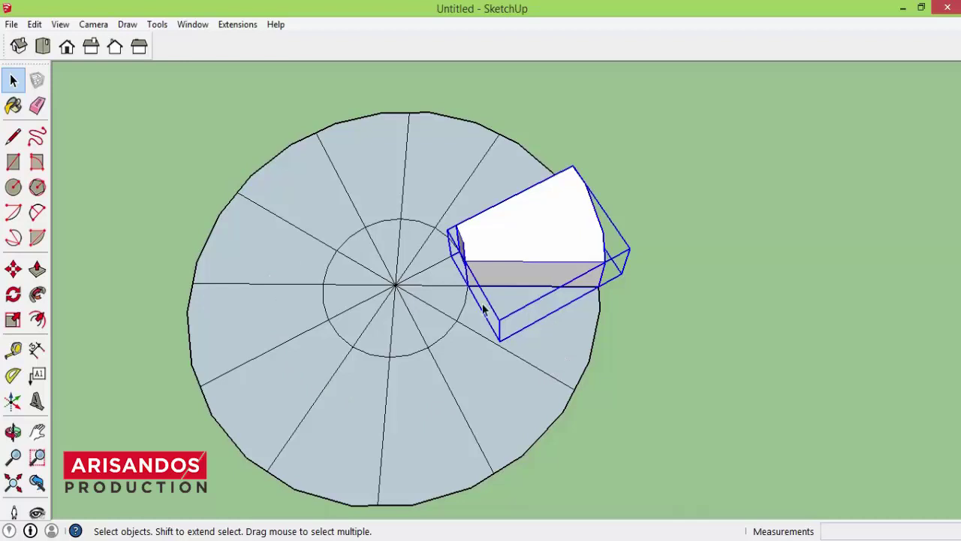
{"action": "left_click", "coordinate": [13, 293]}
{"action": "left_click", "coordinate": [394, 285]}
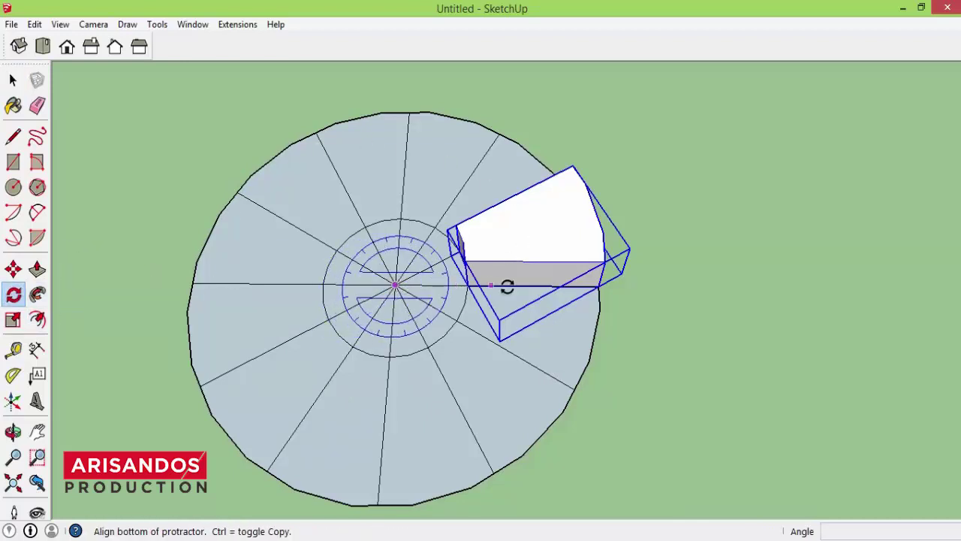
{"action": "left_click", "coordinate": [595, 284]}
{"action": "type", "text": "x11"}
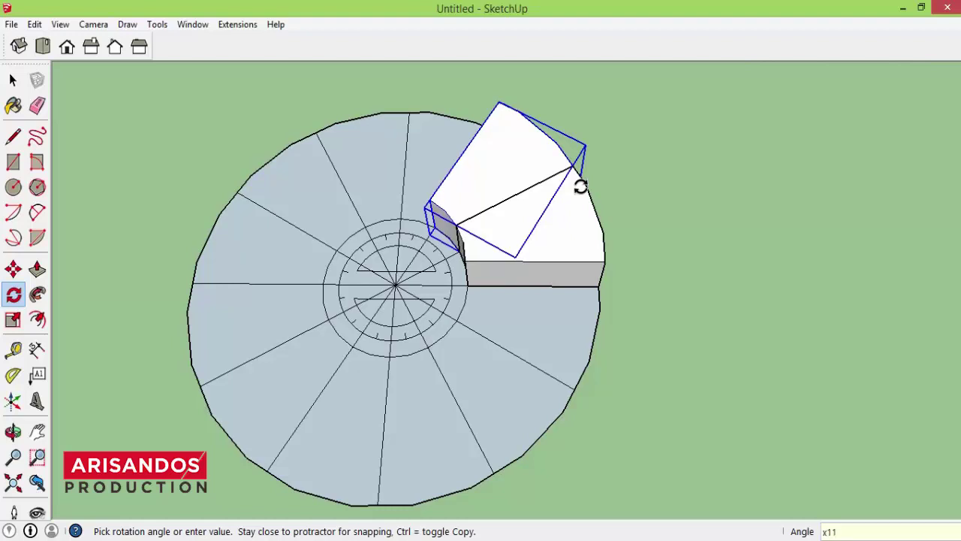
{"action": "key", "text": "Return"}
{"action": "scroll", "coordinate": [564, 263], "scroll_direction": "down", "scroll_amount": 2}
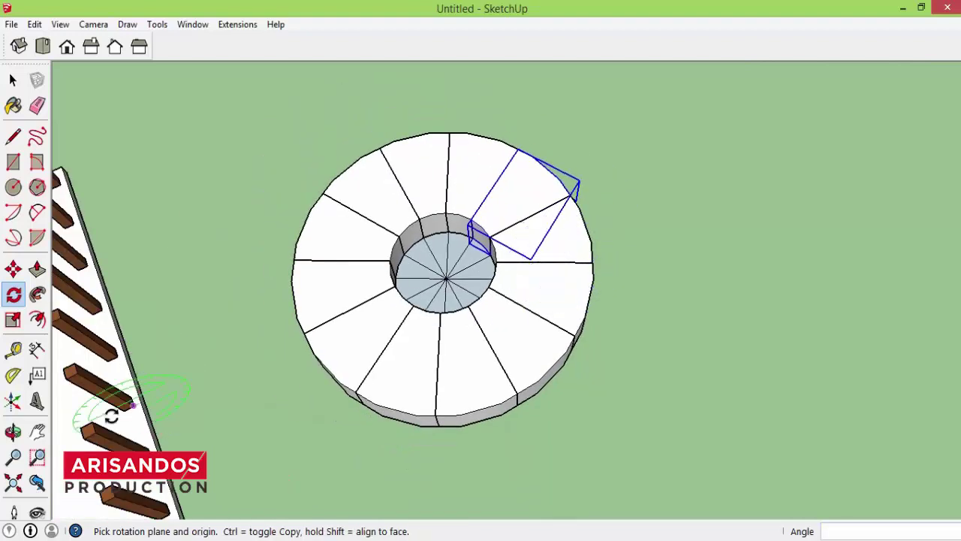
{"action": "left_click", "coordinate": [13, 432]}
{"action": "mouse_move", "coordinate": [467, 386]}
{"action": "left_mouse_down"}
{"action": "mouse_move", "coordinate": [304, 264]}
{"action": "mouse_move", "coordinate": [343, 343]}
{"action": "mouse_move", "coordinate": [511, 320]}
{"action": "mouse_move", "coordinate": [482, 281]}
{"action": "left_mouse_up"}
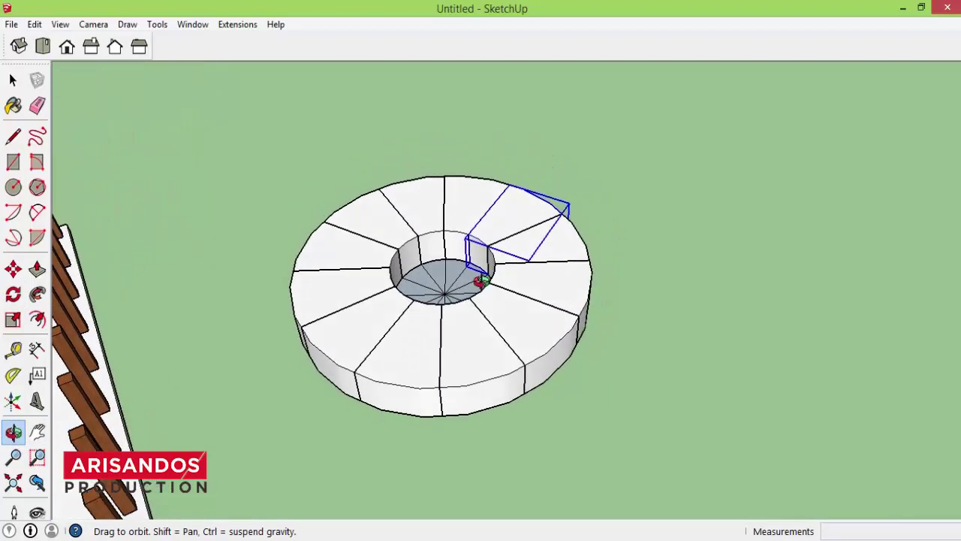
{"action": "key", "text": "ctrl+z"}
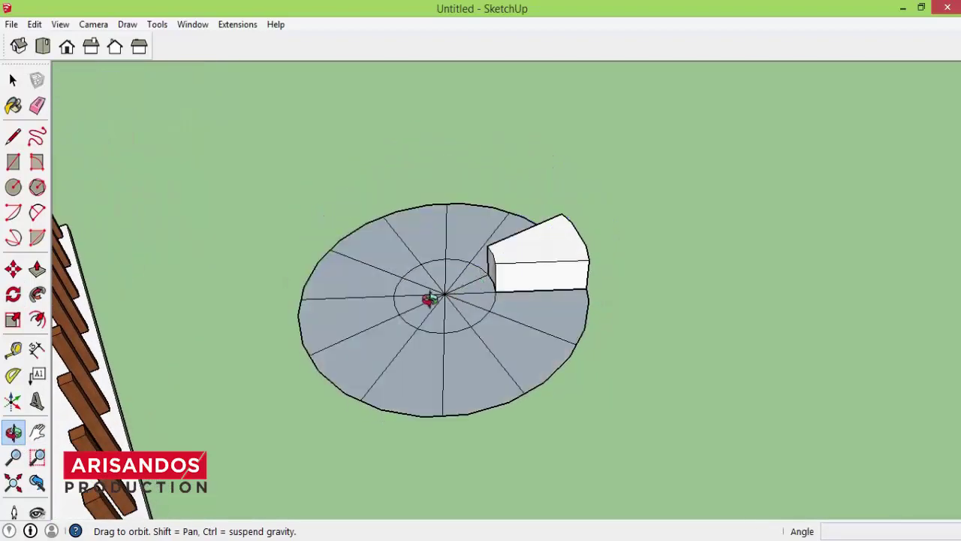
{"action": "left_click_drag", "start_coordinate": [556, 317], "coordinate": [547, 457]}
{"action": "scroll", "coordinate": [460, 232], "scroll_direction": "up", "scroll_amount": 3}
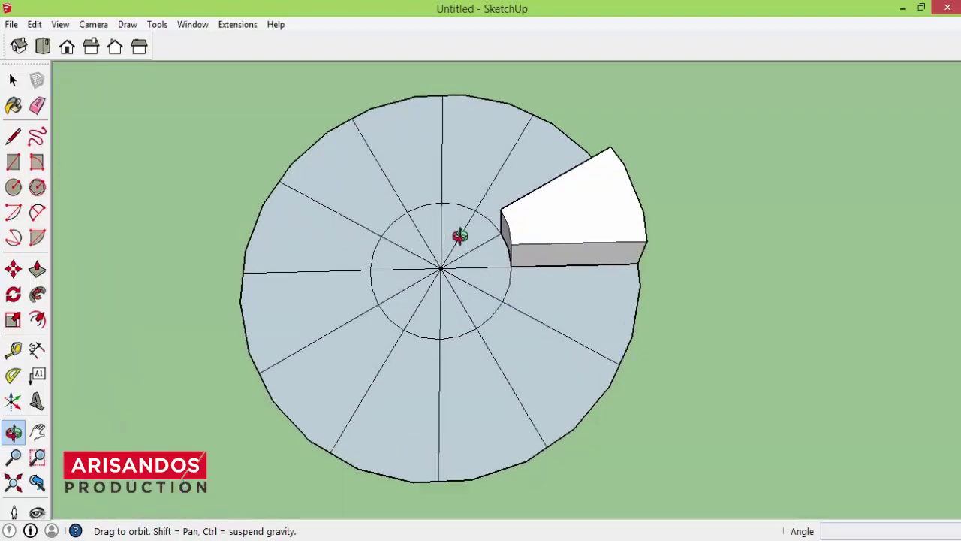
{"action": "left_click", "coordinate": [13, 80]}
- Rotate-copy the white wedge about the disc centre into an 11/ array forming a full ring
{"action": "left_click", "coordinate": [574, 208]}
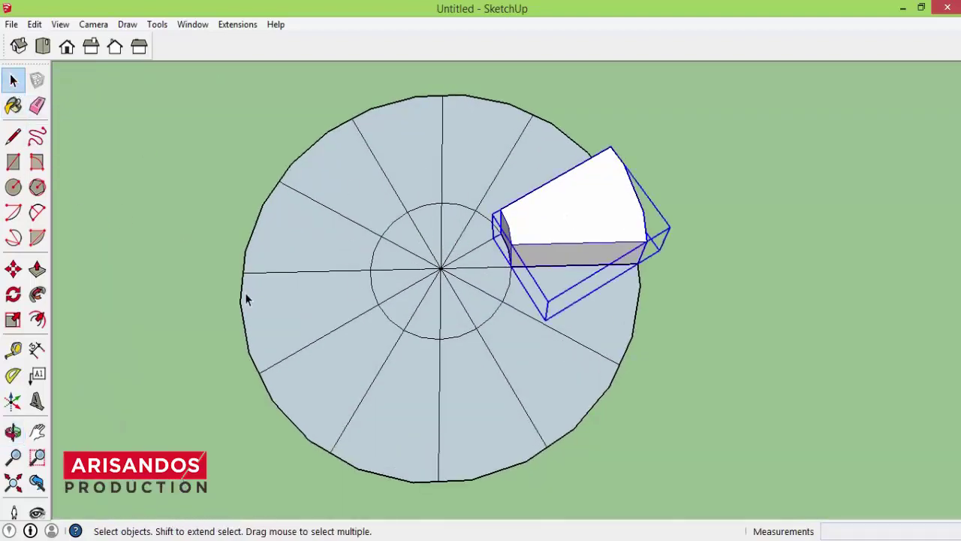
{"action": "left_click", "coordinate": [13, 297]}
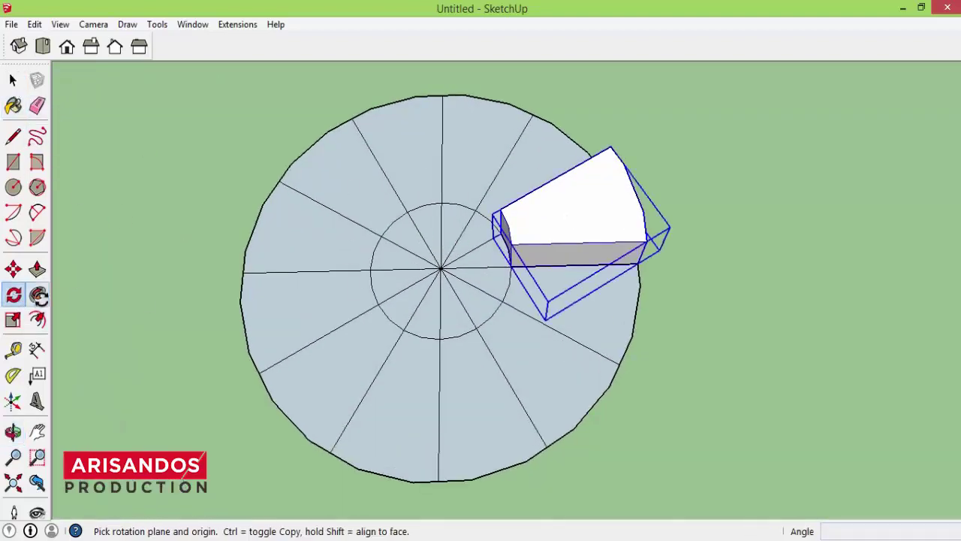
{"action": "left_click", "coordinate": [442, 268]}
{"action": "left_click", "coordinate": [636, 263]}
{"action": "type", "text": "12/"}
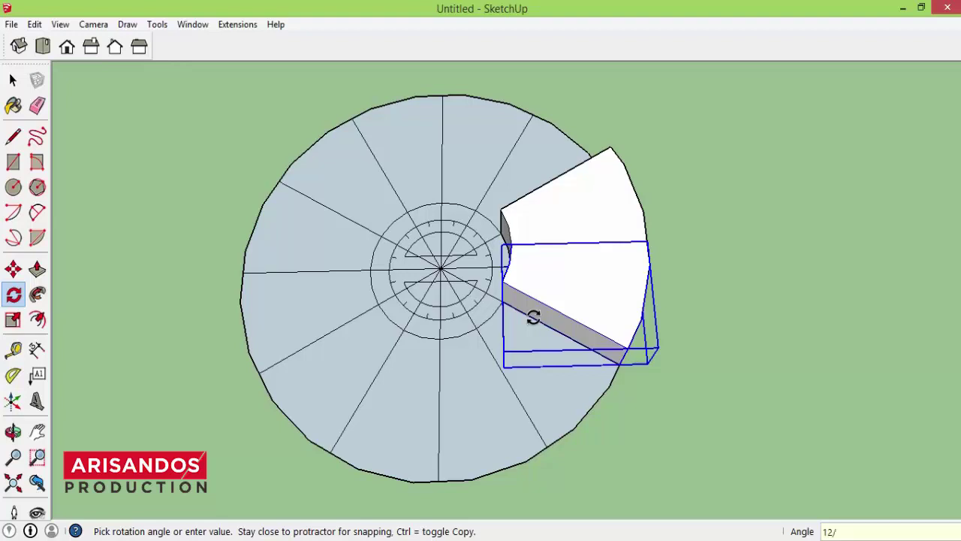
{"action": "type", "text": "11"}
{"action": "key", "text": "Return"}
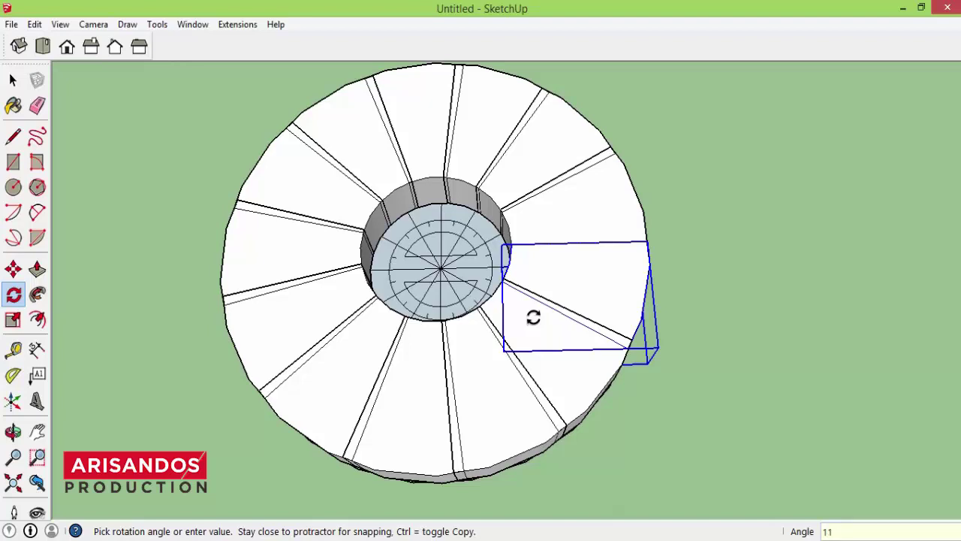
{"action": "type", "text": "/"}
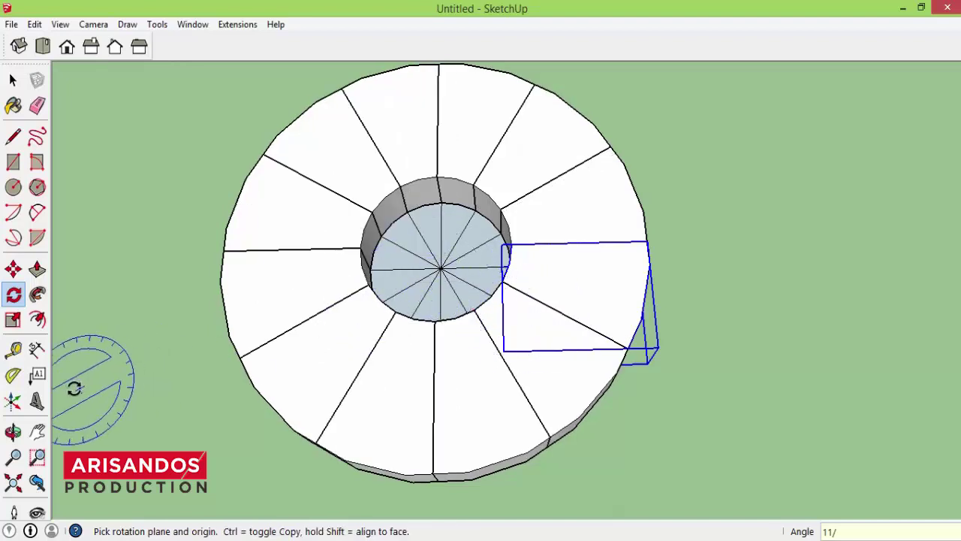
- Deselect the wedge ring and zoom to inspect it
{"action": "left_click", "coordinate": [13, 78]}
{"action": "left_click", "coordinate": [188, 195]}
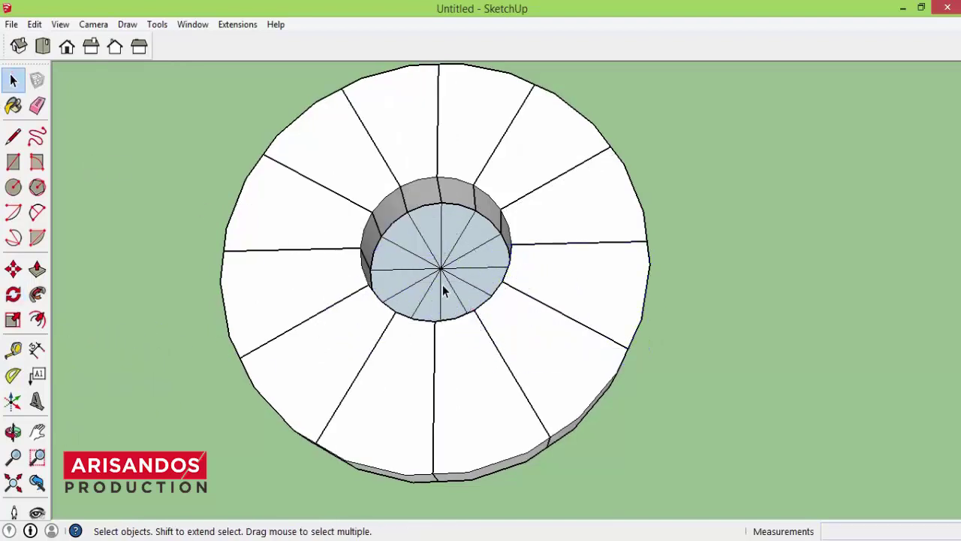
{"action": "scroll", "coordinate": [453, 285], "scroll_direction": "down", "scroll_amount": 3}
{"action": "scroll", "coordinate": [453, 285], "scroll_direction": "up", "scroll_amount": 1}
{"action": "scroll", "coordinate": [461, 292], "scroll_direction": "up", "scroll_amount": 1}
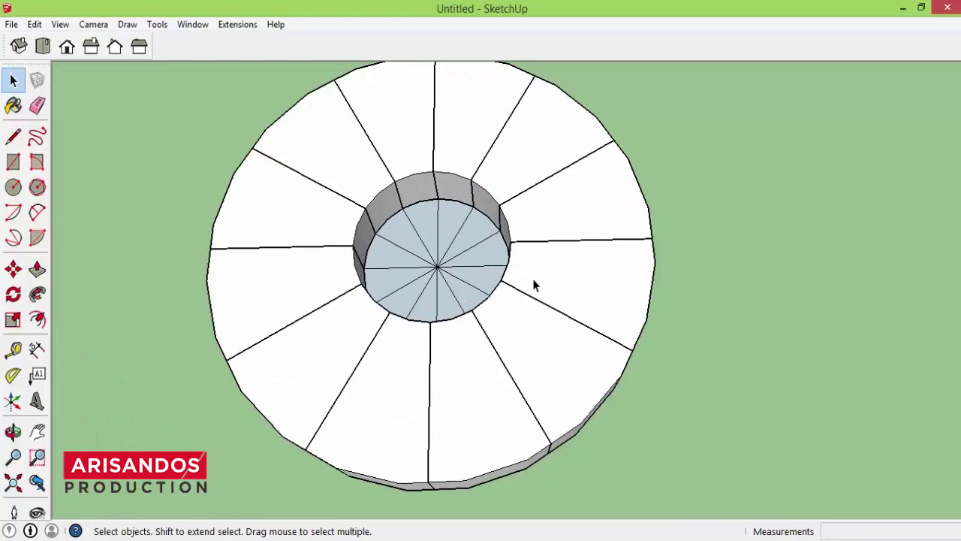
- Undo the solid ring and re-array the wedge in 10 equal steps over 330°, leaving gaps
{"action": "key", "text": "ctrl+z"}
{"action": "left_click", "coordinate": [539, 199]}
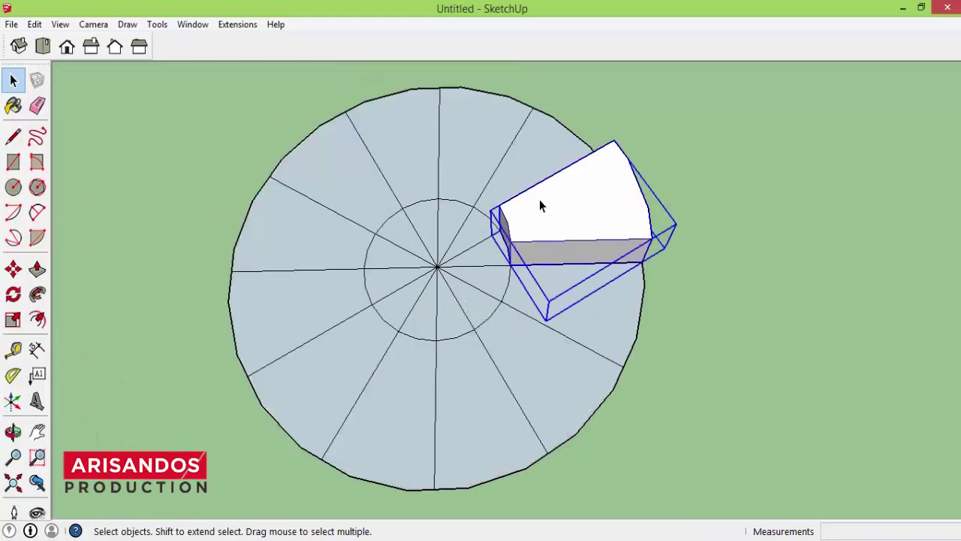
{"action": "left_click", "coordinate": [12, 293]}
{"action": "left_click", "coordinate": [434, 267]}
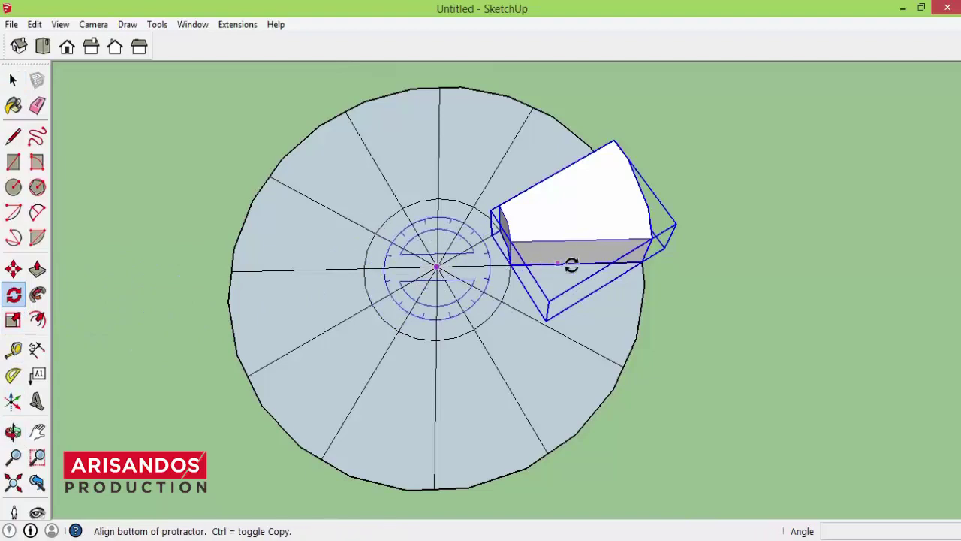
{"action": "left_click", "coordinate": [642, 262]}
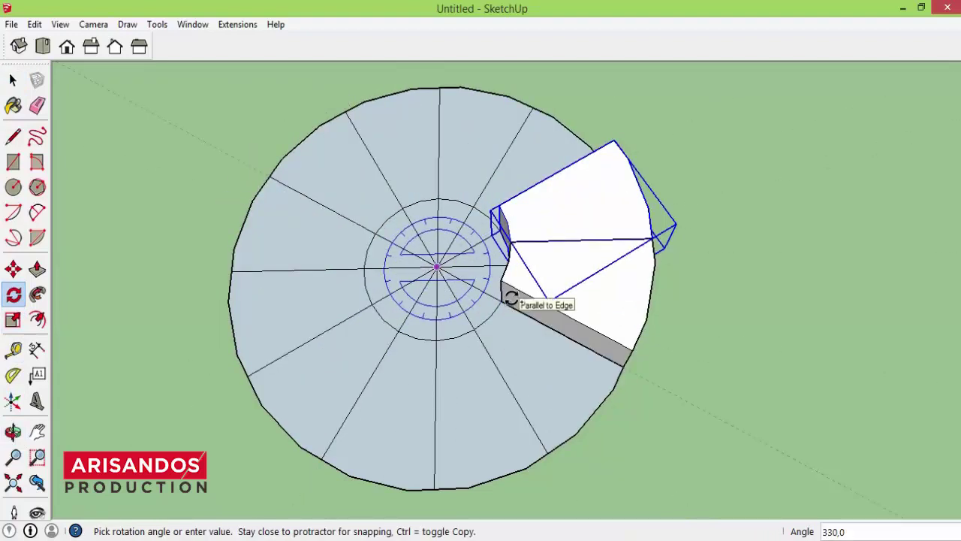
{"action": "left_click", "coordinate": [510, 297]}
{"action": "type", "text": "10"}
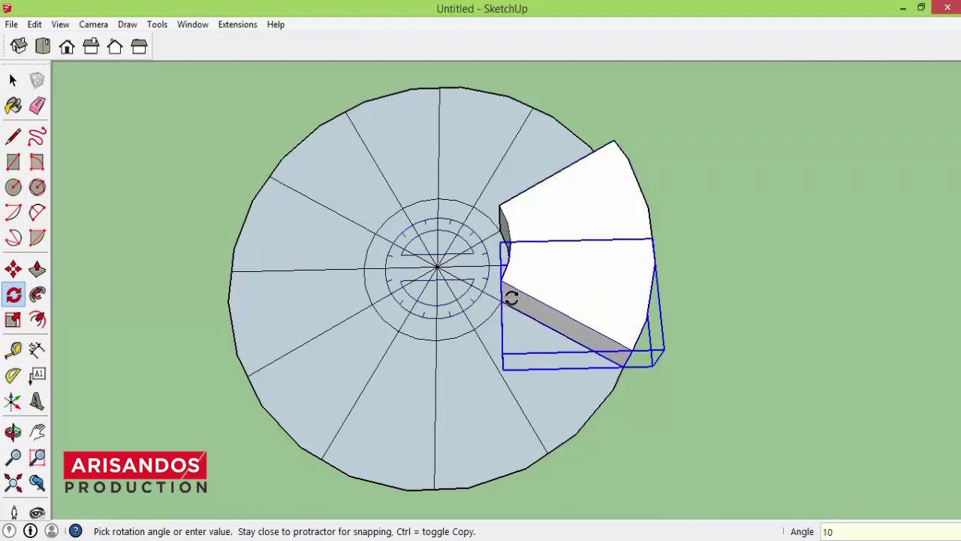
{"action": "type", "text": "/"}
{"action": "key", "text": "Return"}
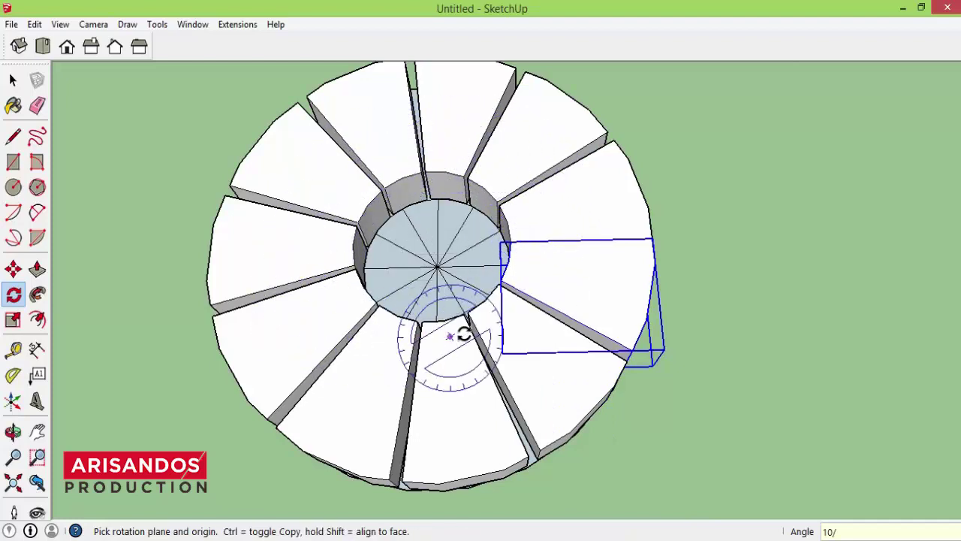
{"action": "scroll", "coordinate": [505, 286], "scroll_direction": "down", "scroll_amount": 3}
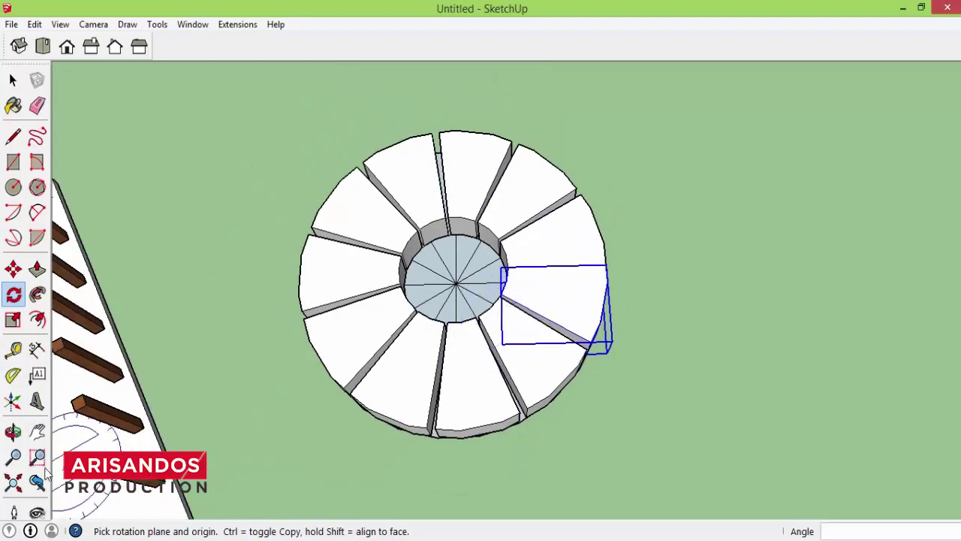
- Orbit, pan and zoom out to frame the railed deck, post slab and wedge ring together
{"action": "left_click", "coordinate": [13, 431]}
{"action": "mouse_move", "coordinate": [401, 404]}
{"action": "left_mouse_down"}
{"action": "mouse_move", "coordinate": [485, 268]}
{"action": "mouse_move", "coordinate": [633, 271]}
{"action": "mouse_move", "coordinate": [740, 290]}
{"action": "mouse_move", "coordinate": [863, 273]}
{"action": "mouse_move", "coordinate": [668, 253]}
{"action": "mouse_move", "coordinate": [352, 326]}
{"action": "mouse_move", "coordinate": [311, 348]}
{"action": "mouse_move", "coordinate": [437, 343]}
{"action": "mouse_move", "coordinate": [509, 377]}
{"action": "left_mouse_up"}
{"action": "left_click", "coordinate": [37, 431]}
{"action": "scroll", "coordinate": [508, 377], "scroll_direction": "down", "scroll_amount": 3}
{"action": "left_click", "coordinate": [12, 431]}
{"action": "mouse_move", "coordinate": [308, 412]}
{"action": "left_mouse_down"}
{"action": "mouse_move", "coordinate": [320, 413]}
{"action": "mouse_move", "coordinate": [268, 285]}
{"action": "mouse_move", "coordinate": [375, 343]}
{"action": "mouse_move", "coordinate": [319, 383]}
{"action": "mouse_move", "coordinate": [349, 377]}
{"action": "left_mouse_up"}
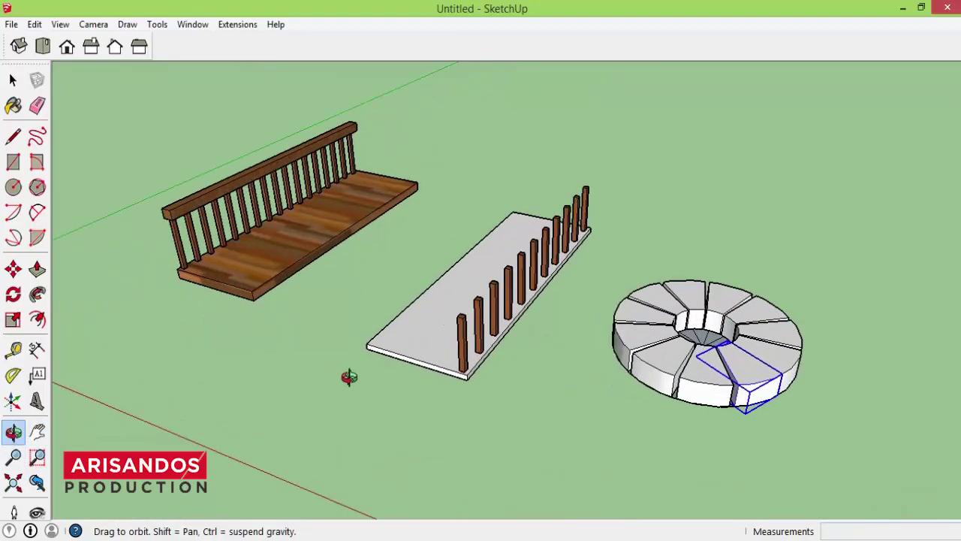
{"action": "mouse_move", "coordinate": [423, 440]}
{"action": "left_mouse_down"}
{"action": "mouse_move", "coordinate": [431, 452]}
{"action": "mouse_move", "coordinate": [367, 343]}
{"action": "left_mouse_up"}
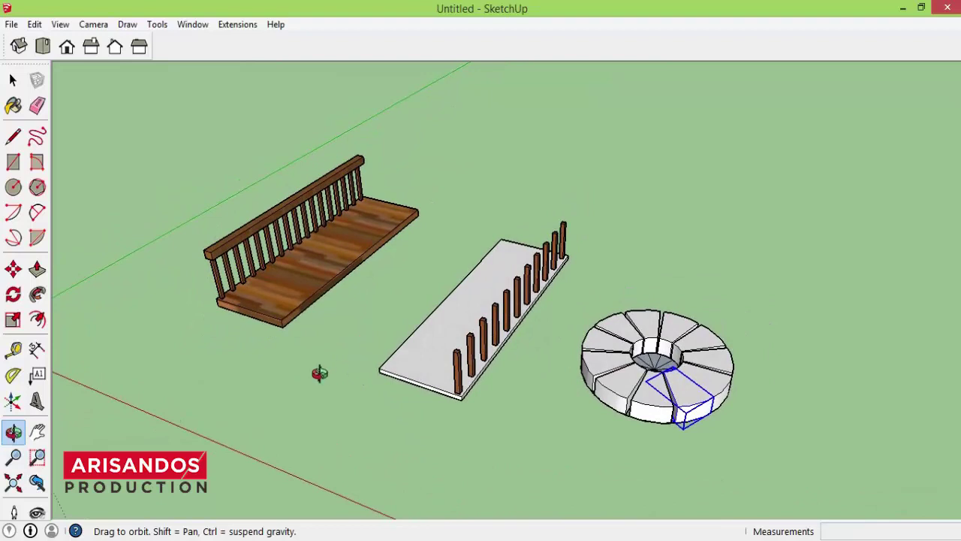
{"action": "left_click_drag", "start_coordinate": [320, 373], "coordinate": [314, 376]}
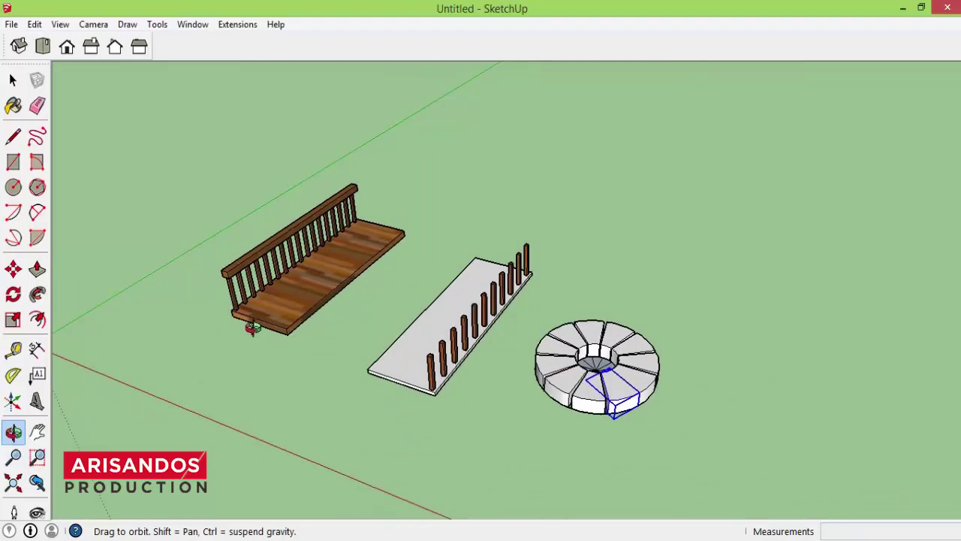
{"action": "left_click_drag", "start_coordinate": [253, 327], "coordinate": [234, 332]}
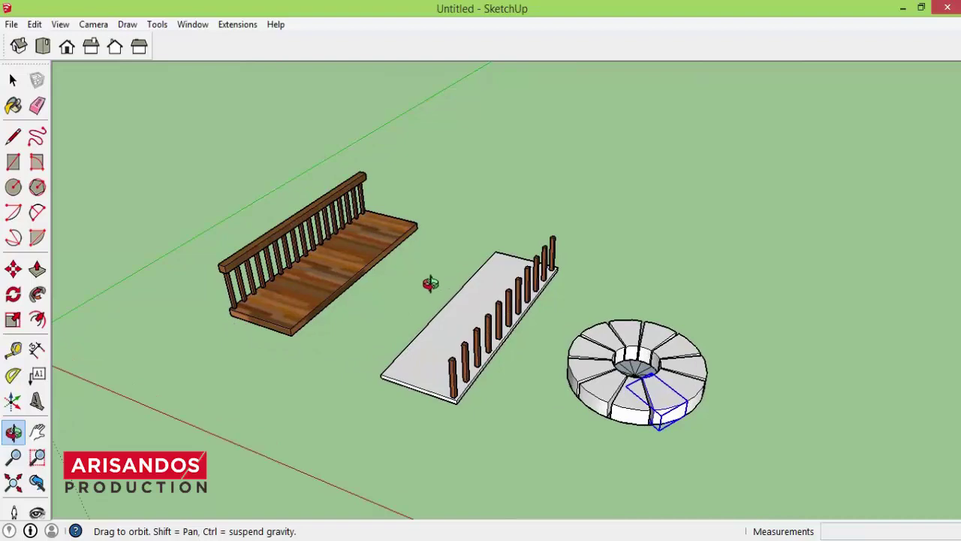
{"action": "scroll", "coordinate": [360, 272], "scroll_direction": "up", "scroll_amount": 2}
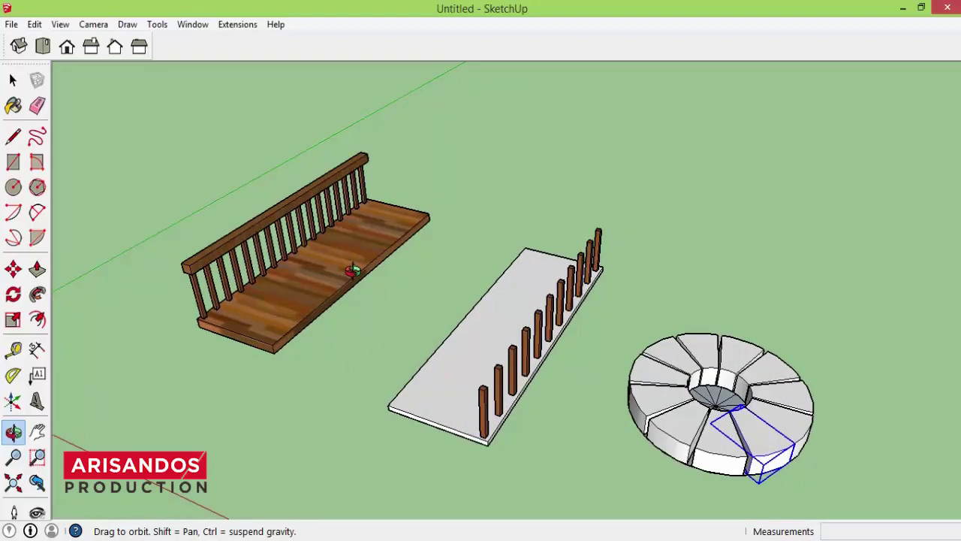